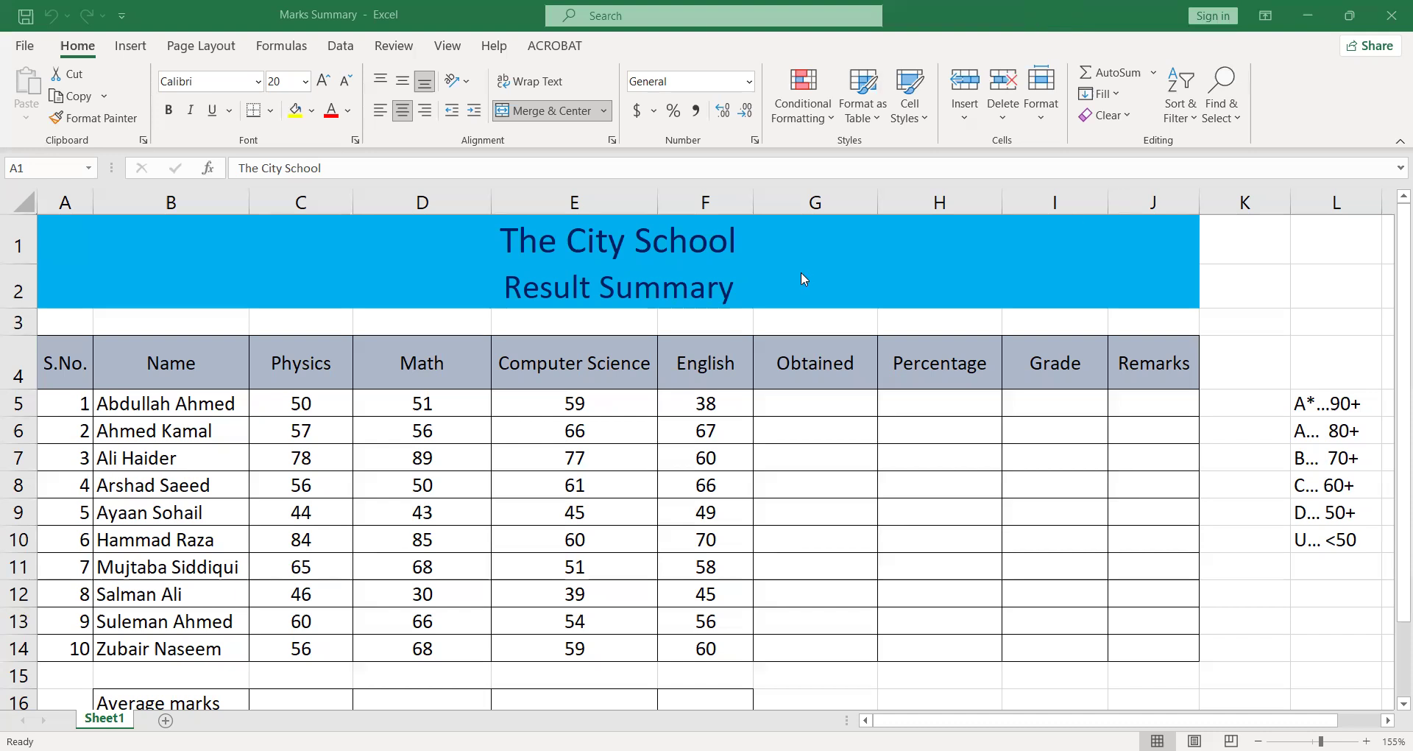
Examine the title rows and the first student's row in the marks table.
{"action": "left_click", "coordinate": [803, 247]}
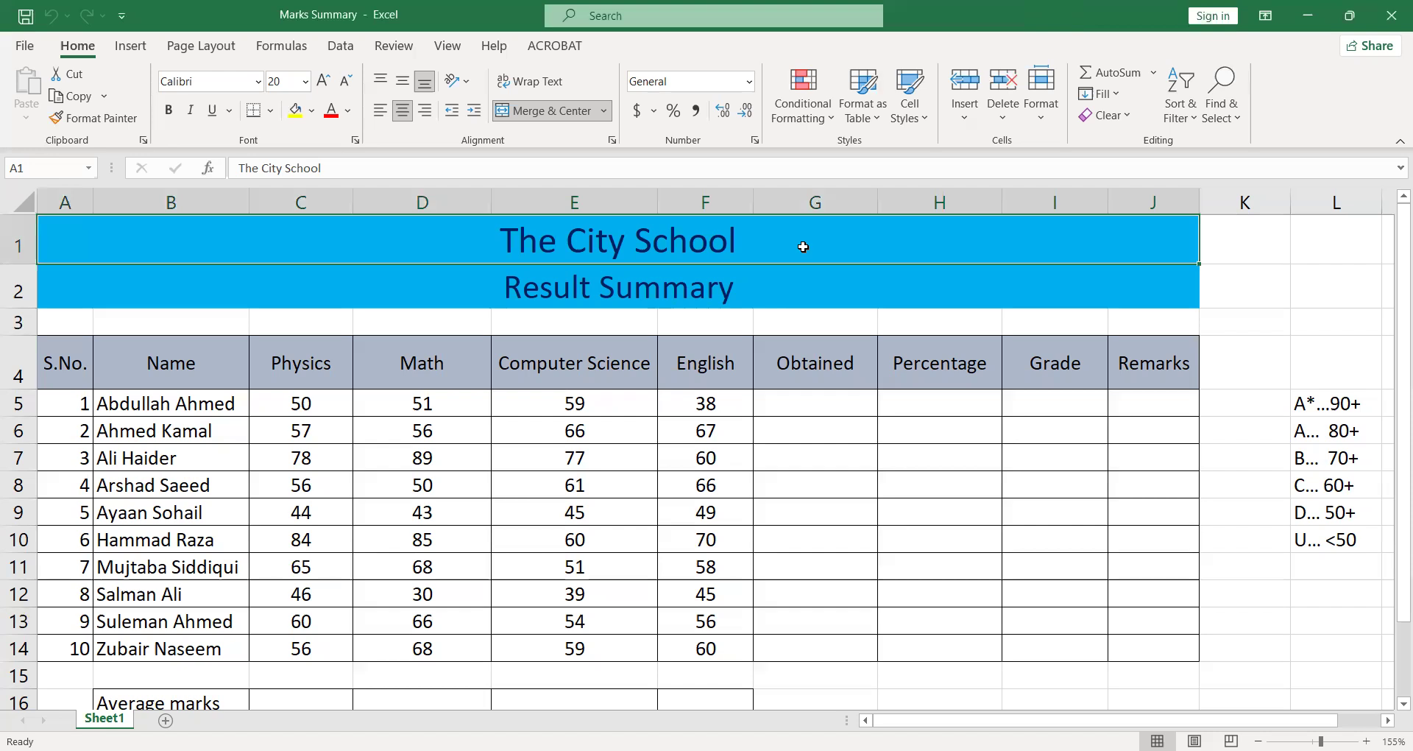
{"action": "left_click", "coordinate": [781, 283]}
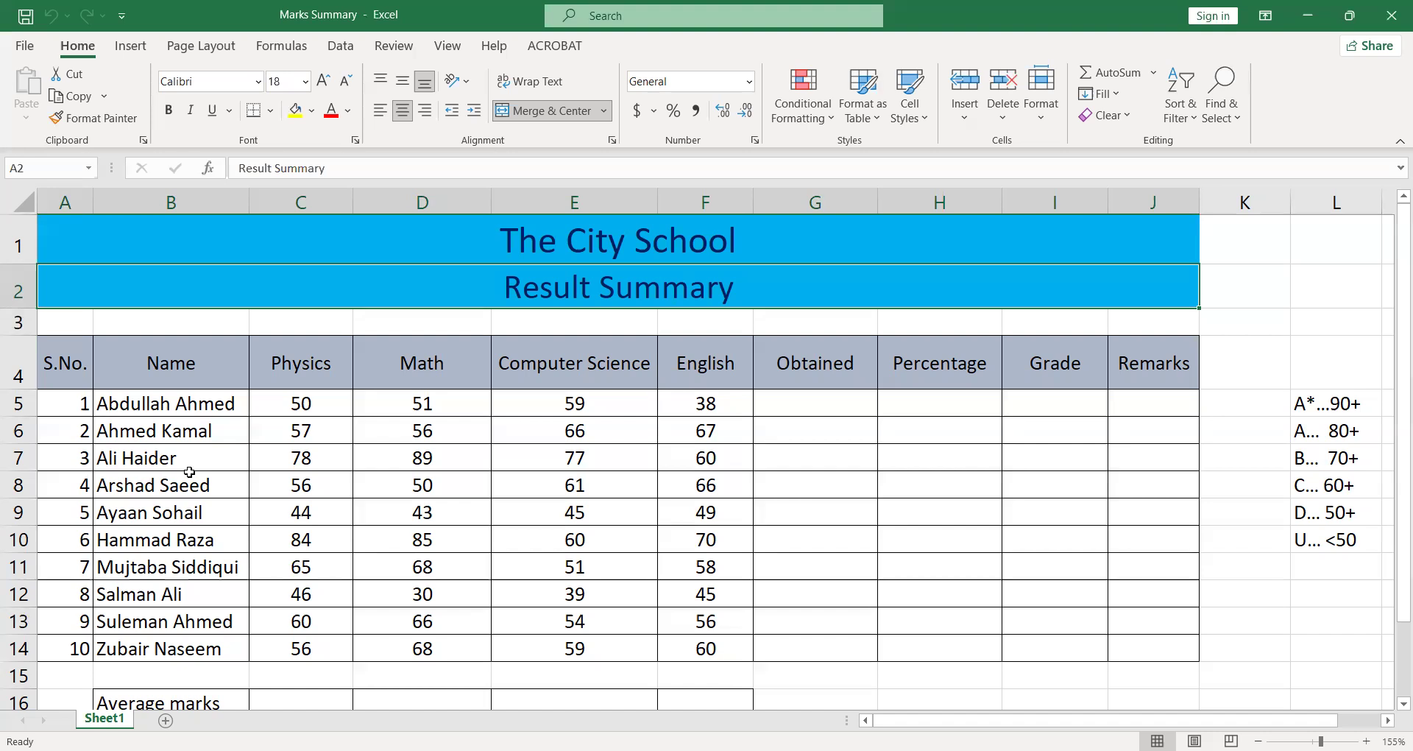
{"action": "key", "text": "Down"}
{"action": "key", "text": "Down"}
{"action": "key", "text": "Down"}
{"action": "key", "text": "Down"}
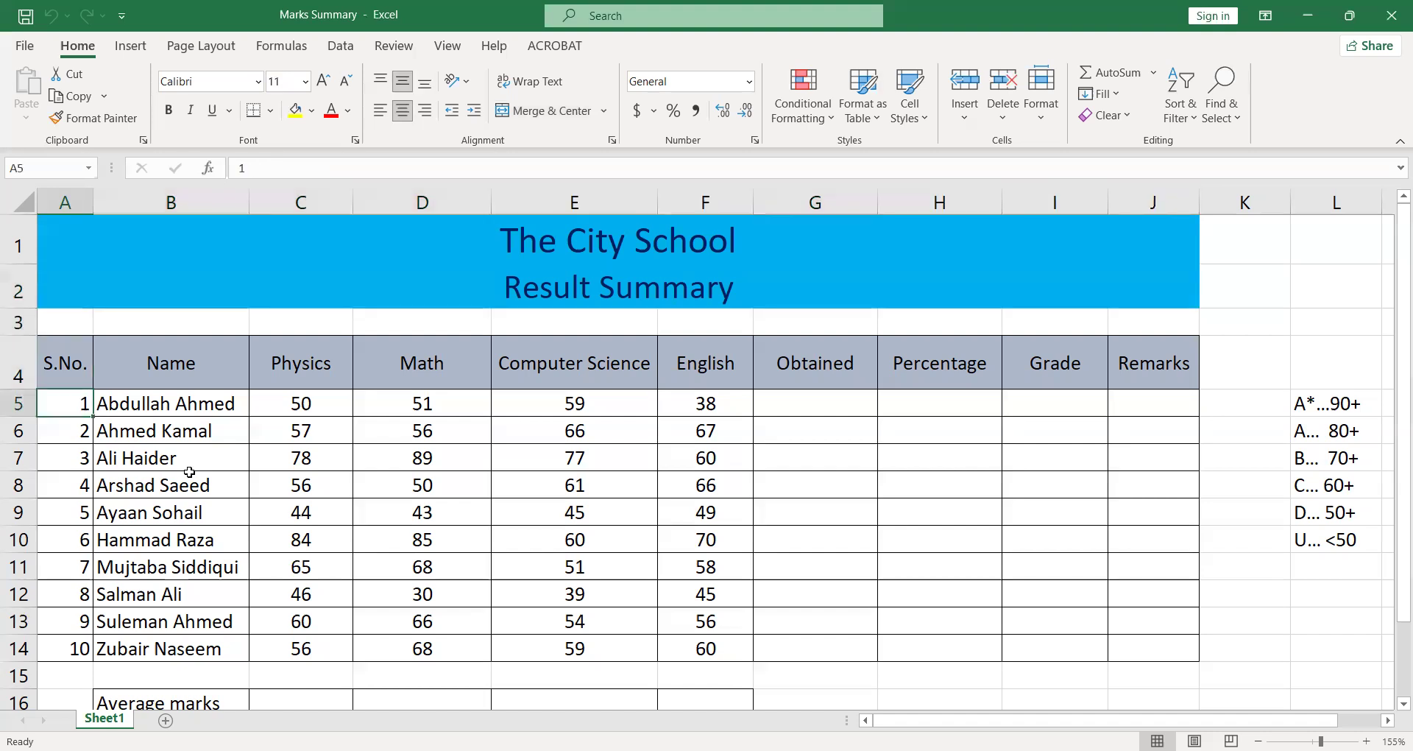
{"action": "key", "text": "Up"}
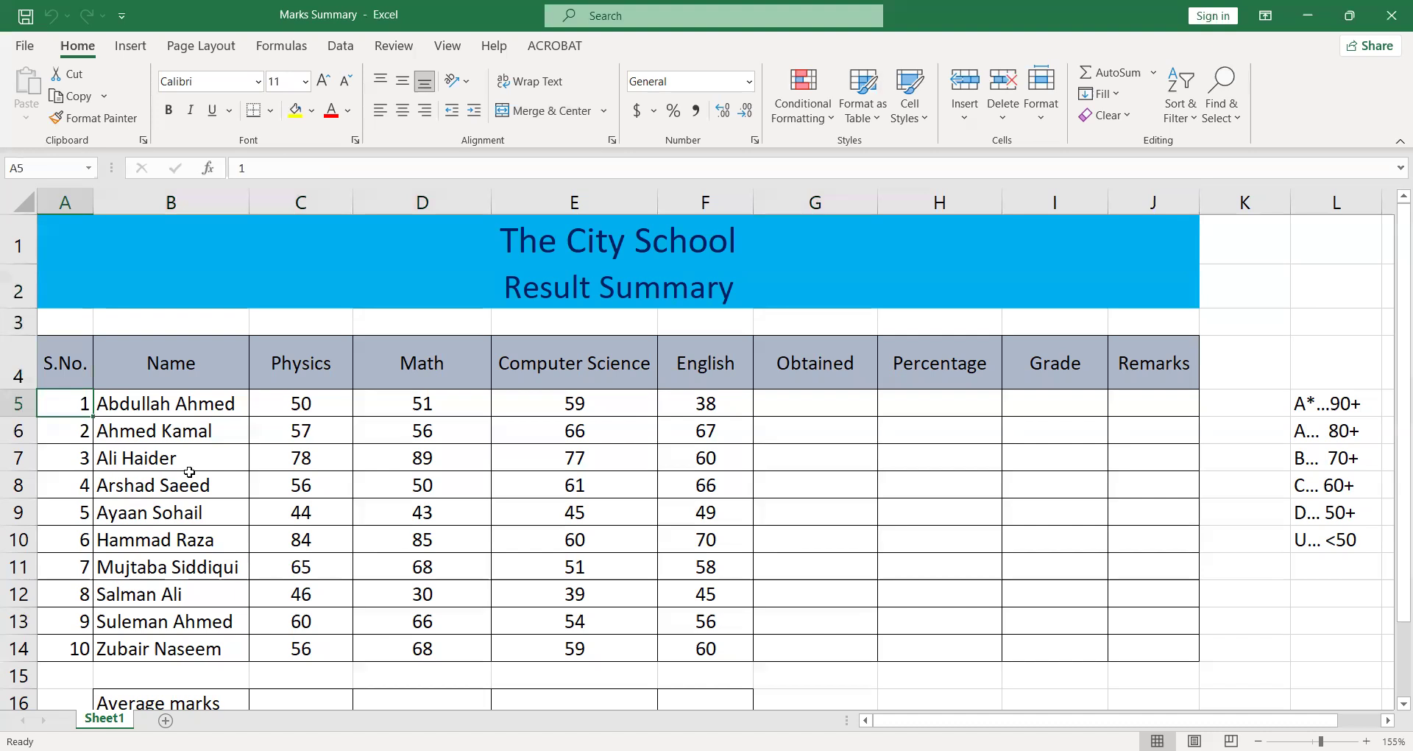
{"action": "key", "text": "Right"}
{"action": "key", "text": "Right"}
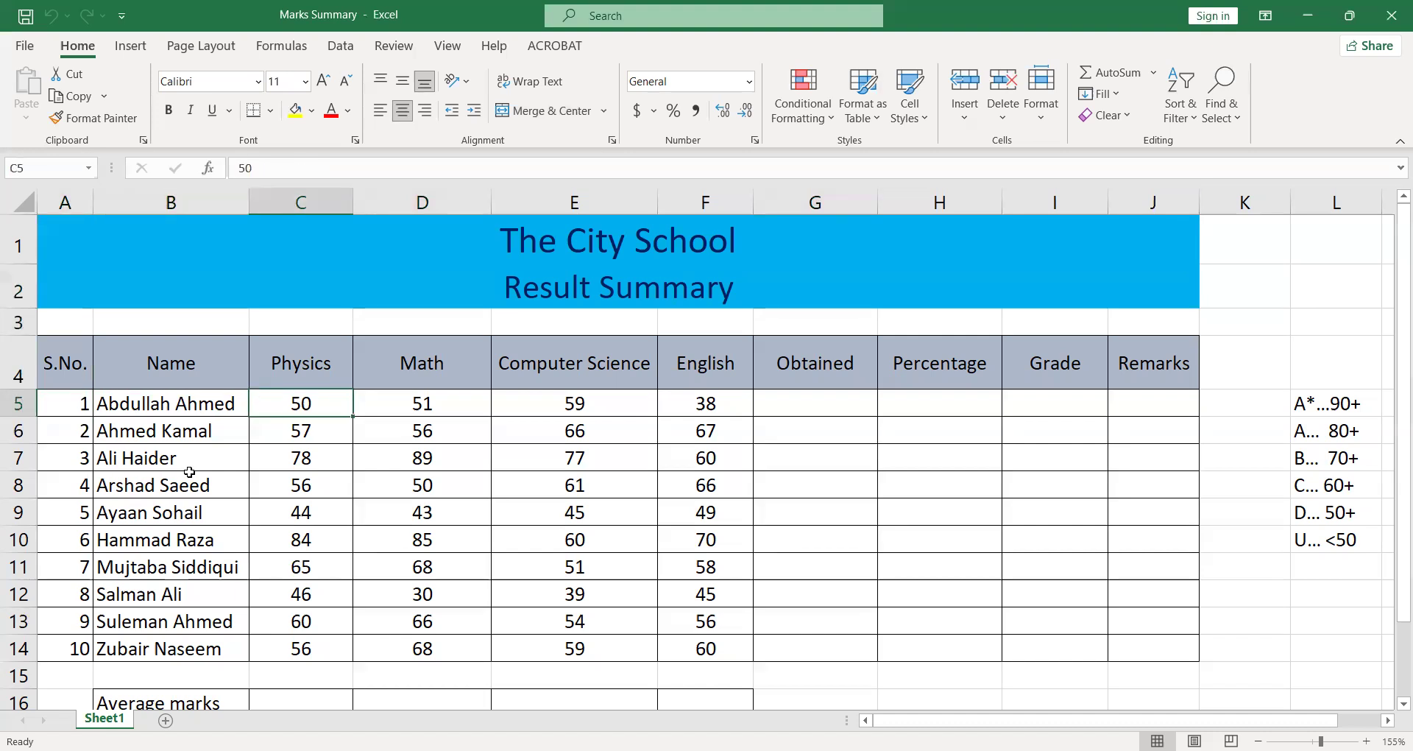
Total the first student's four subject marks in G5 with the formula =SUM(C5:F5).
{"action": "key", "text": "Right"}
{"action": "key", "text": "Right"}
{"action": "key", "text": "Right"}
{"action": "key", "text": "Right"}
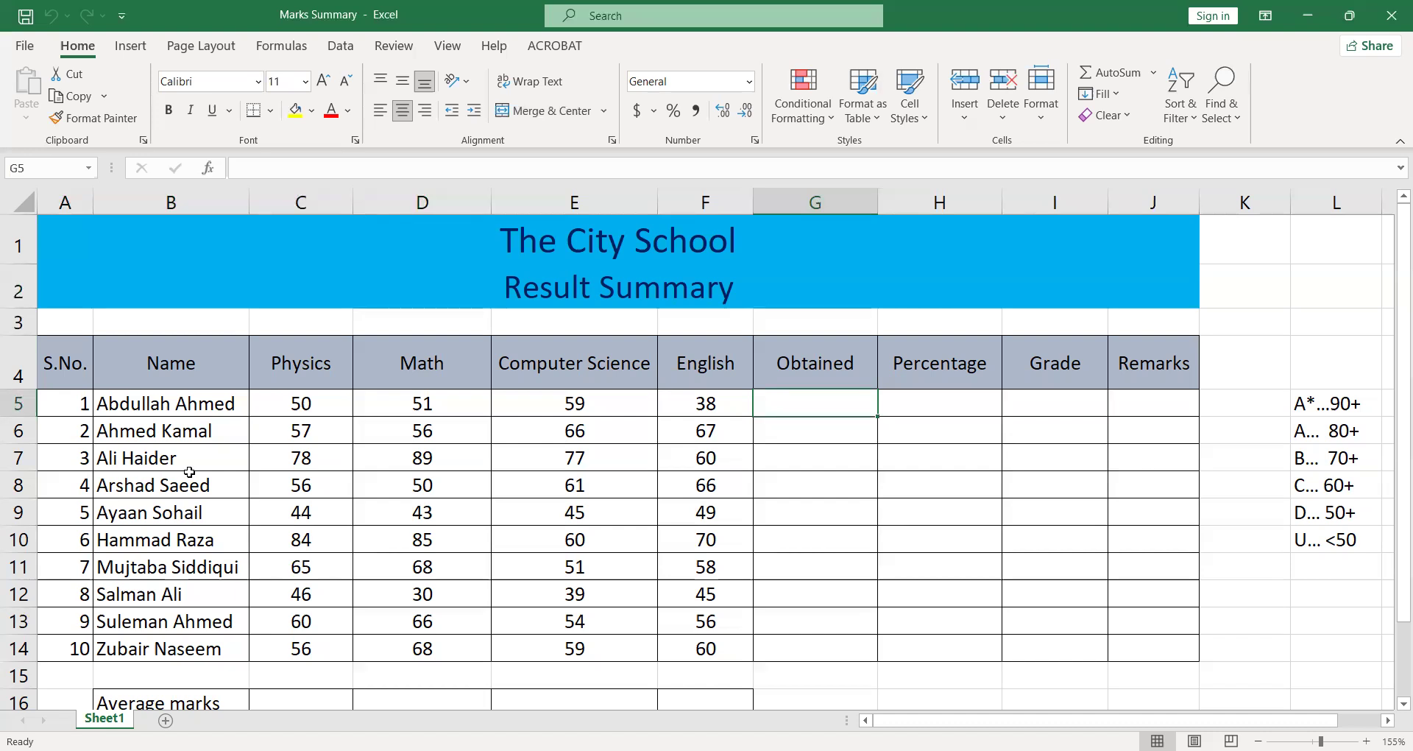
{"action": "type", "text": "="}
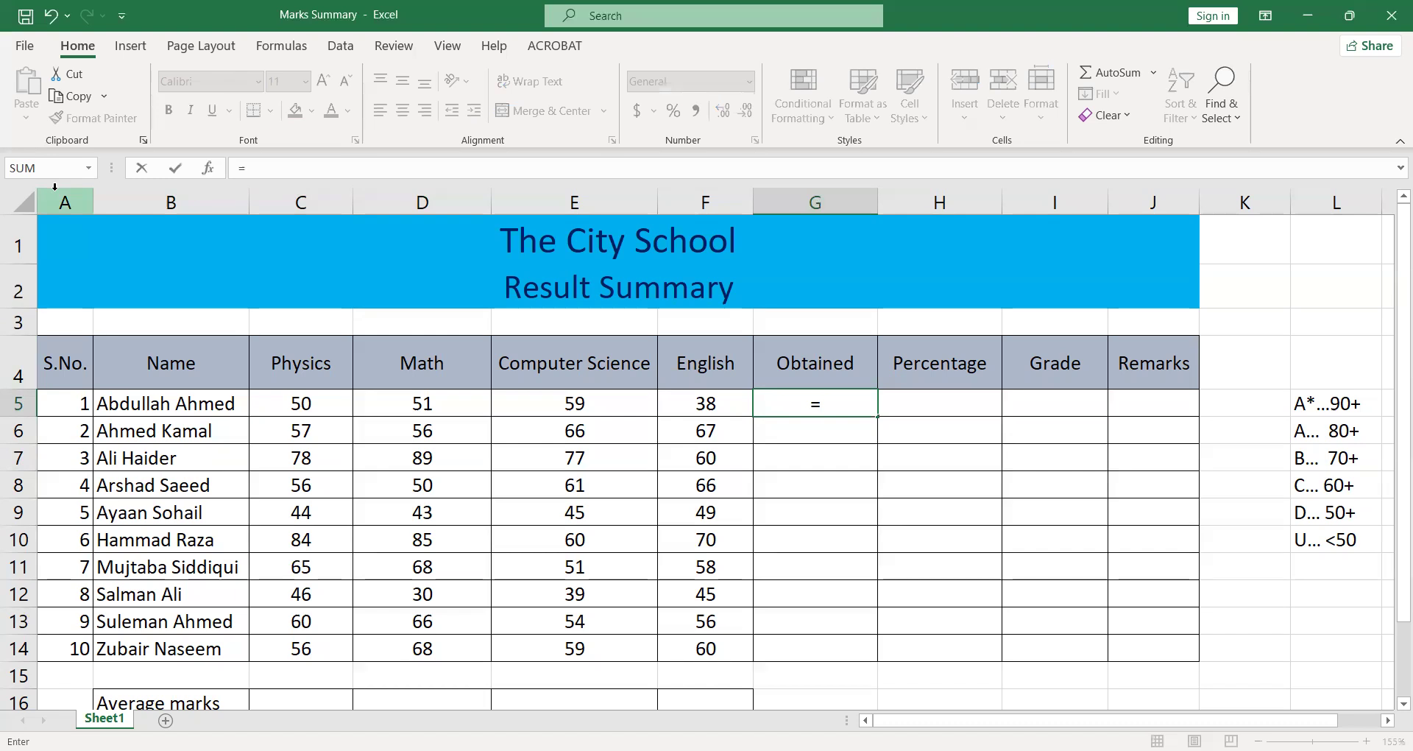
{"action": "type", "text": "u"}
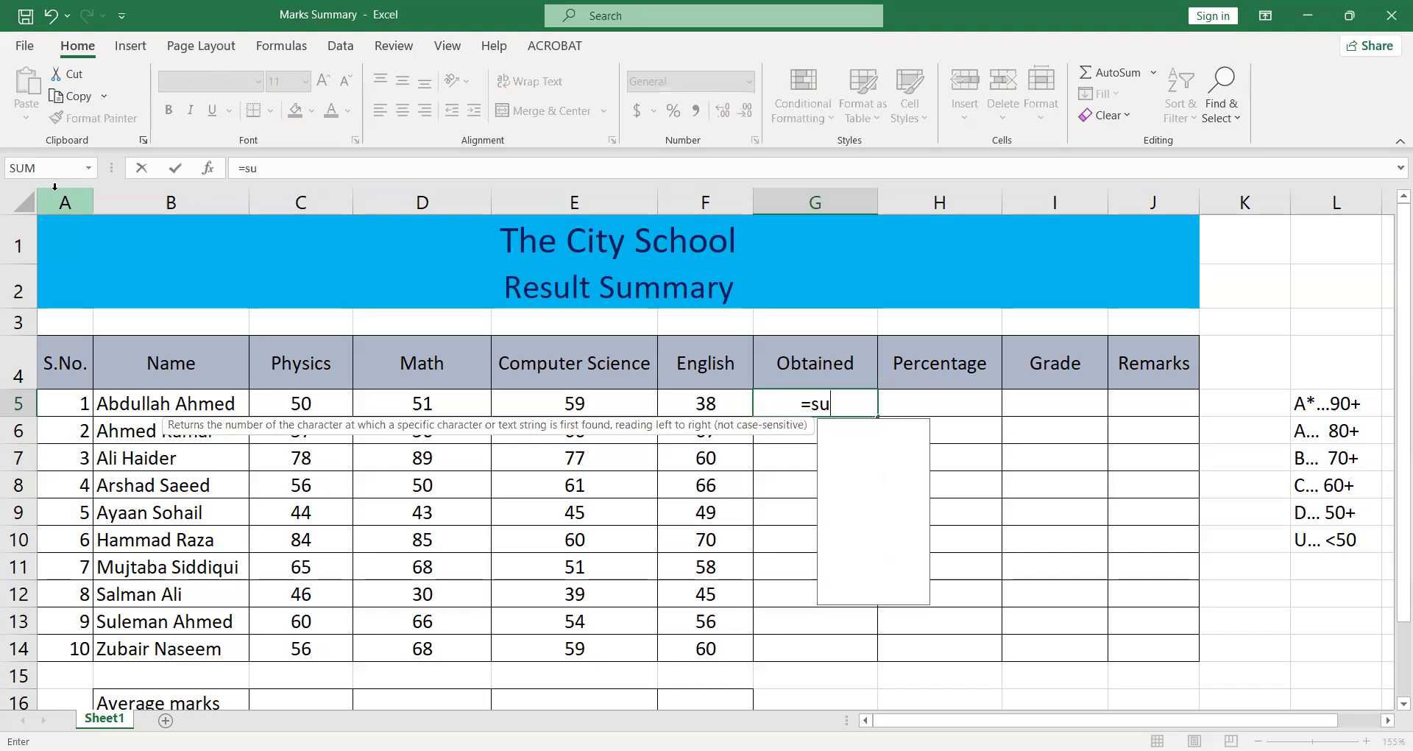
{"action": "type", "text": "m"}
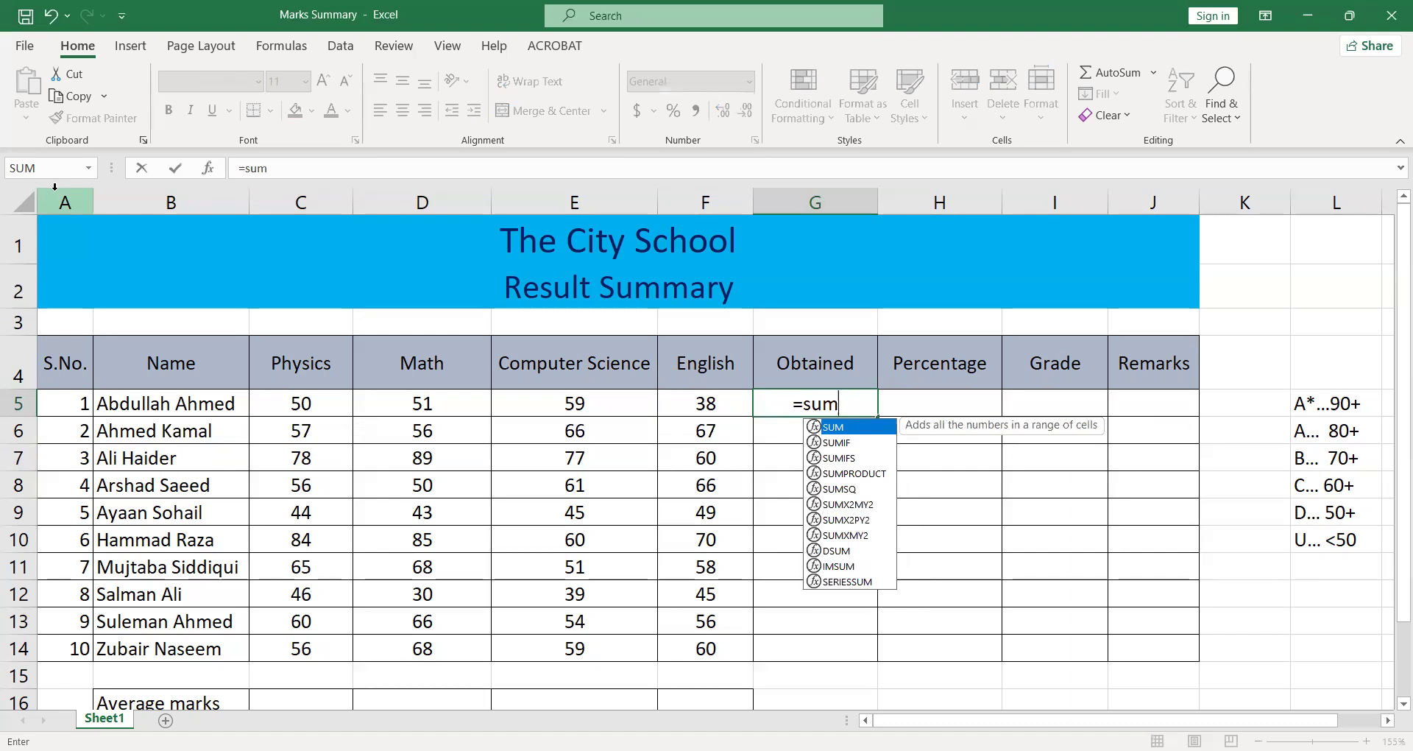
{"action": "type", "text": "("}
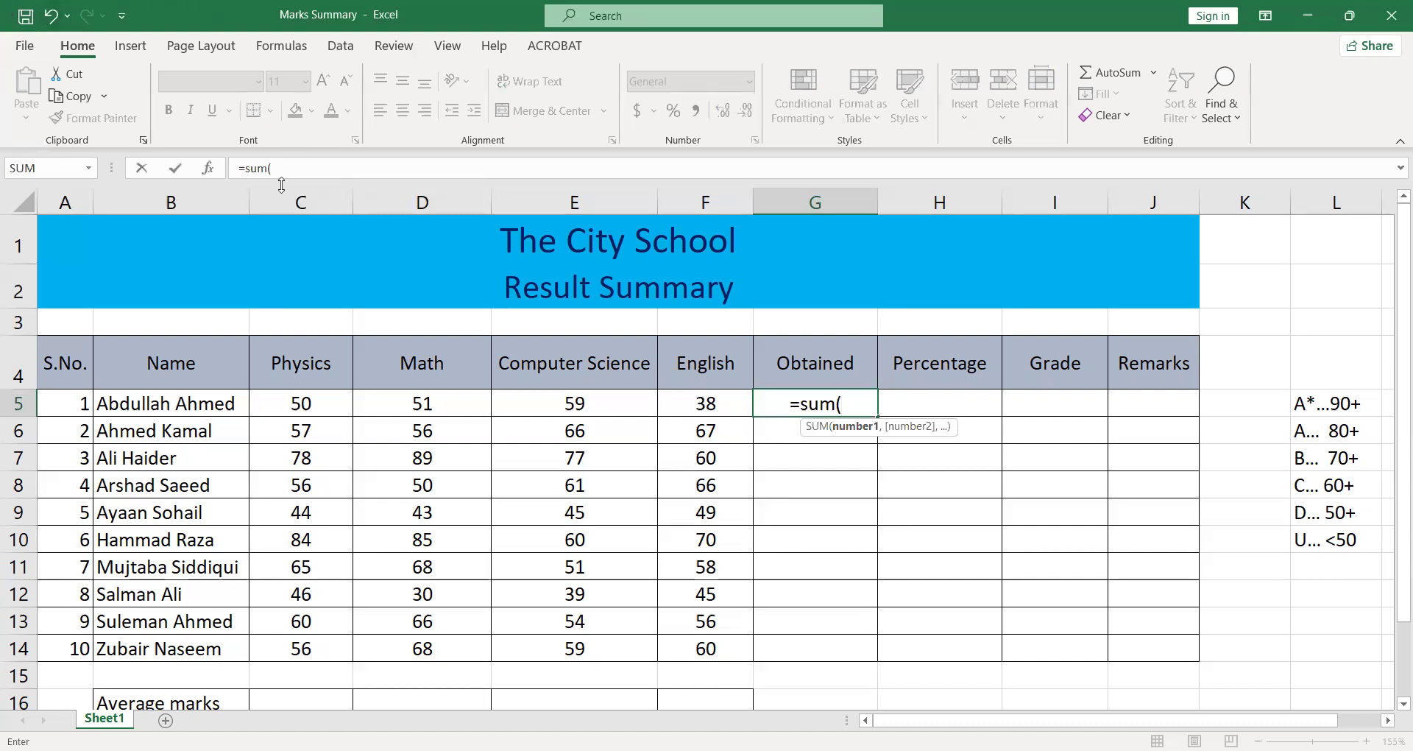
{"action": "left_click", "coordinate": [333, 397]}
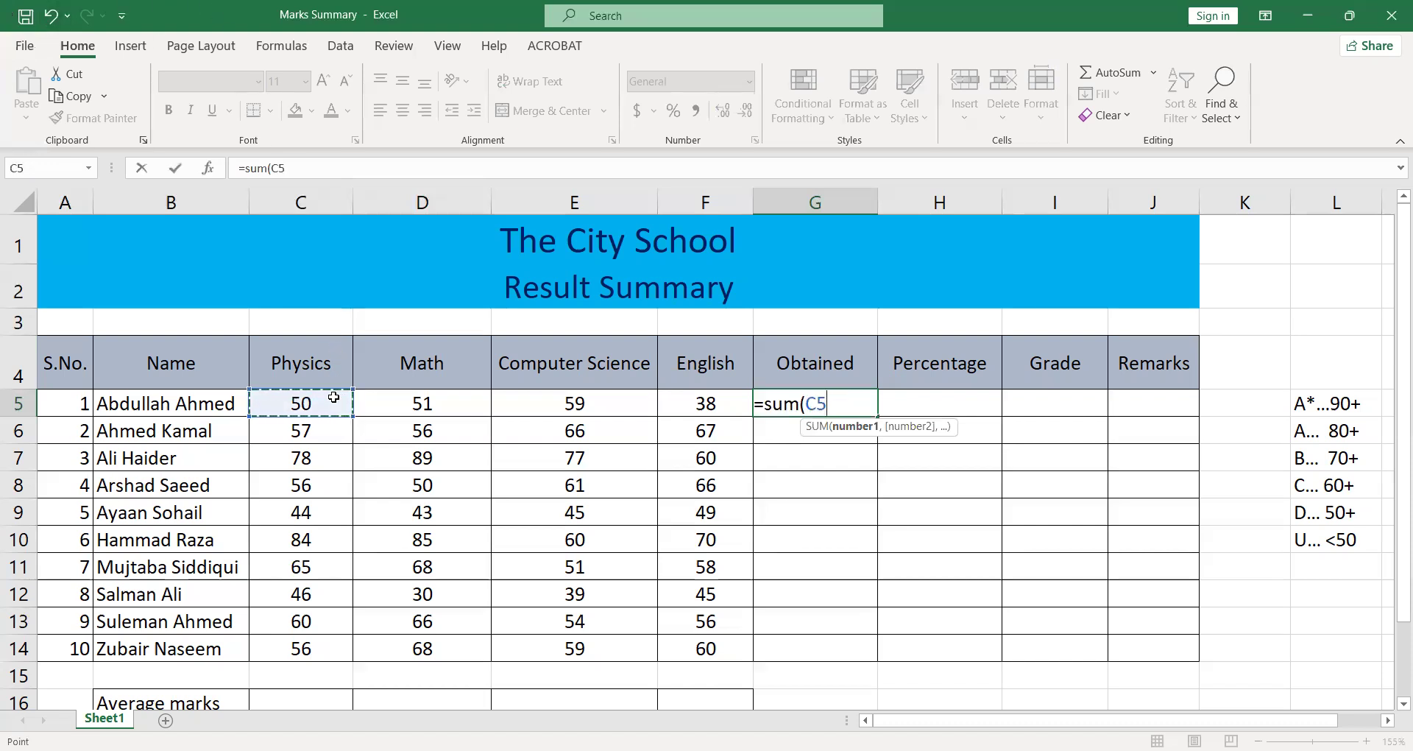
{"action": "key", "text": "shift+Right"}
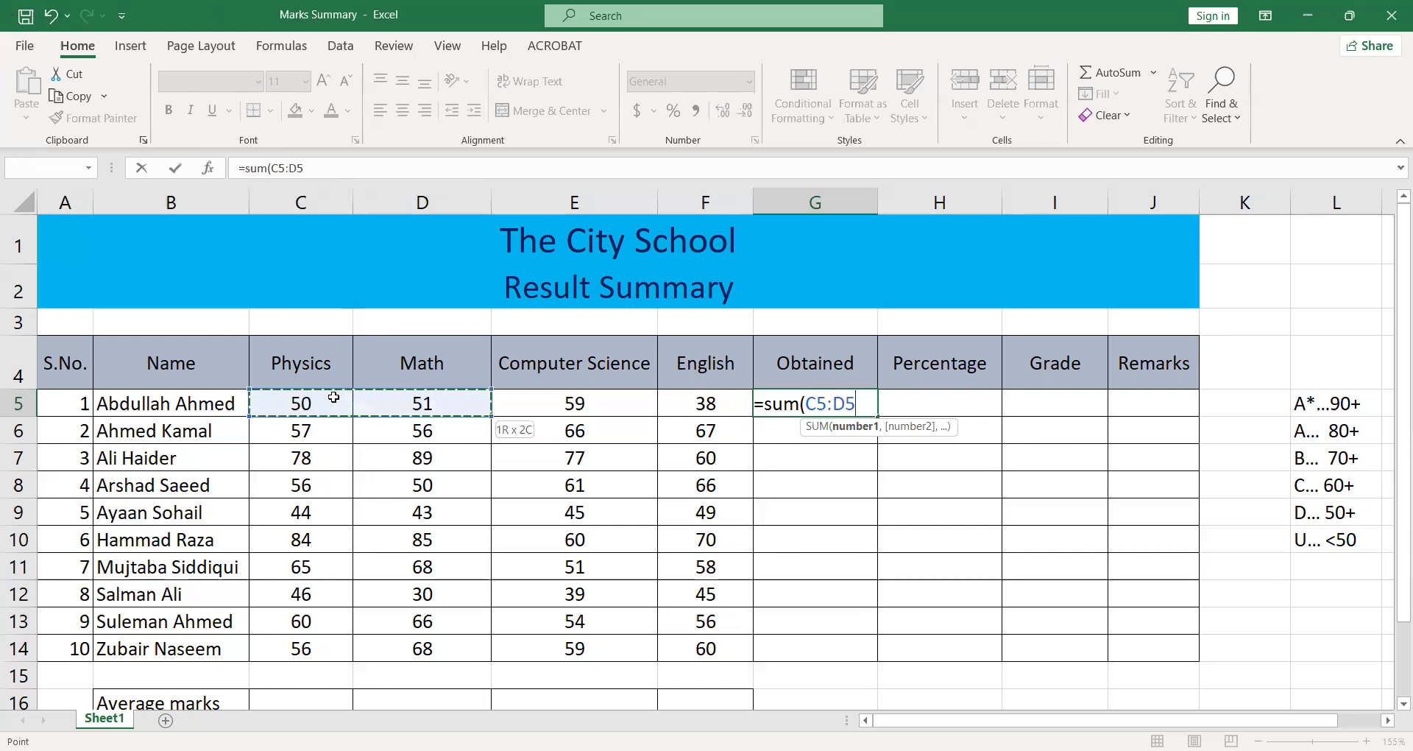
{"action": "key", "text": "shift+Right"}
{"action": "key", "text": "shift+Right"}
{"action": "type", "text": ")"}
{"action": "key", "text": "Return"}
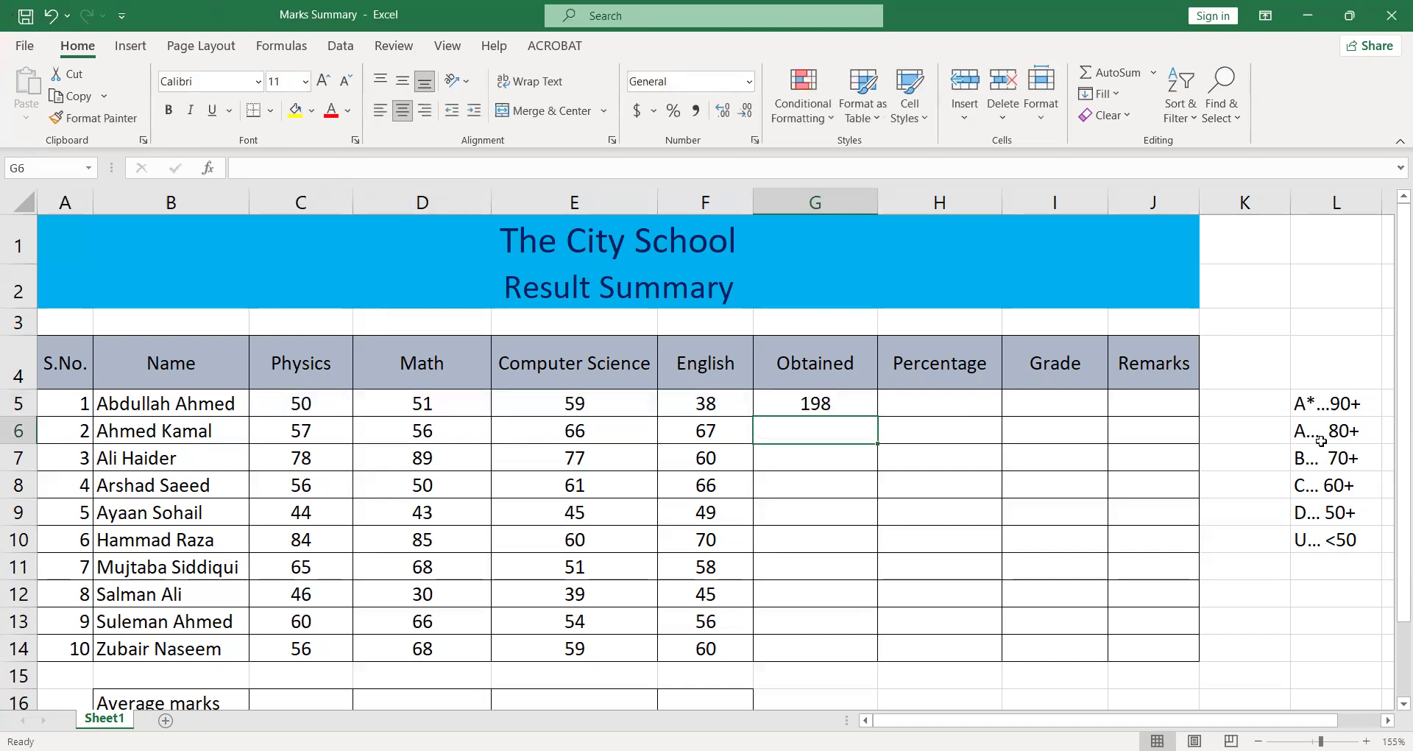
Set the first student's Math mark in D5 to 56.
{"action": "left_click", "coordinate": [466, 427]}
{"action": "key", "text": "Up"}
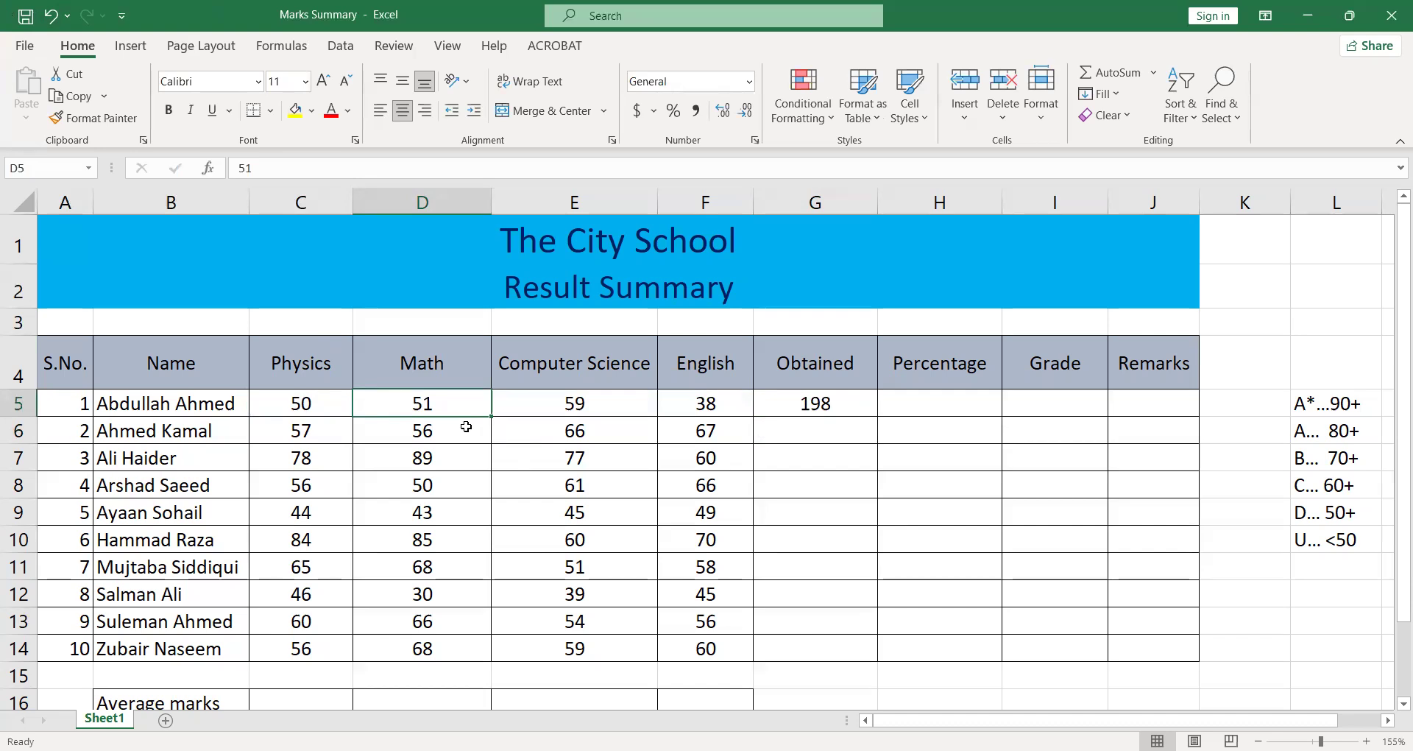
{"action": "type", "text": "56"}
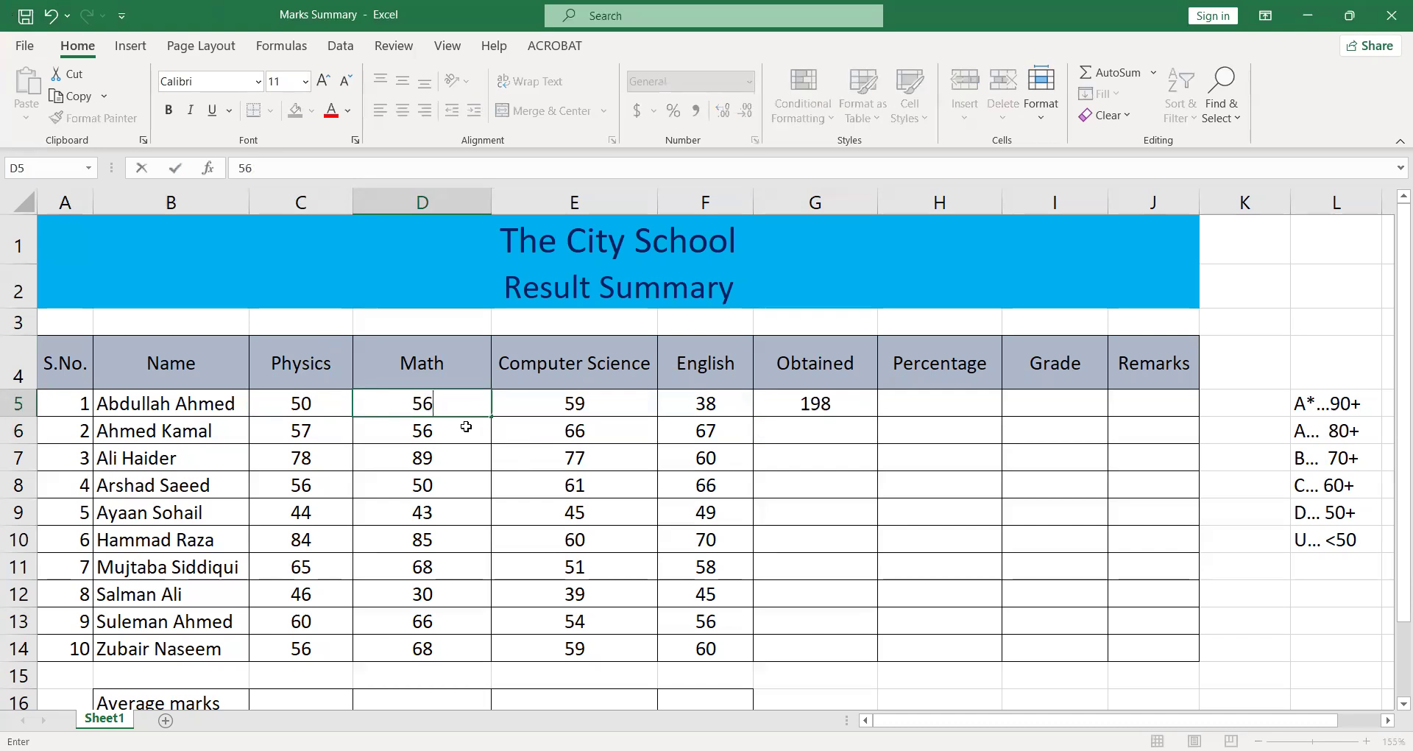
{"action": "key", "text": "Return"}
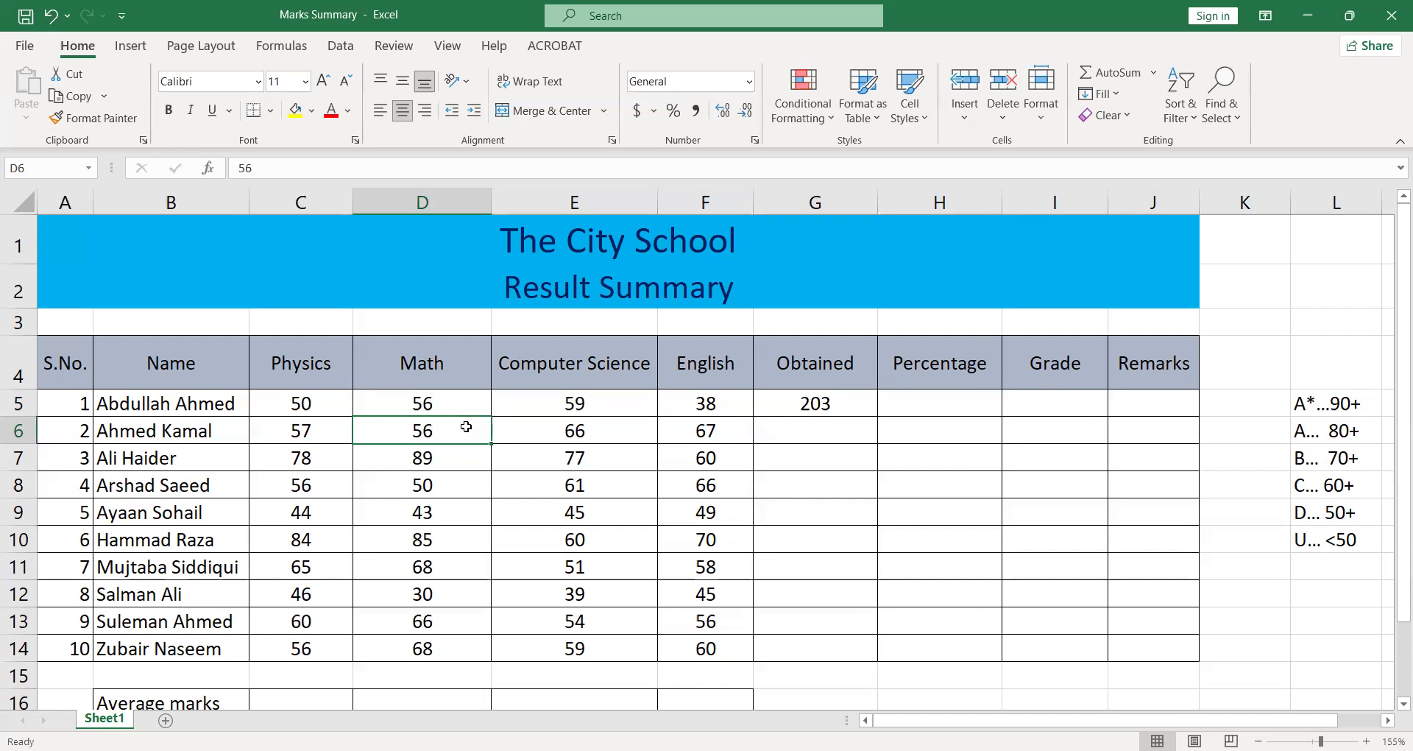
Total the second student's marks in G6 with =SUM(C6:F6) and fill the formula down to G14.
{"action": "key", "text": "Down"}
{"action": "key", "text": "Down"}
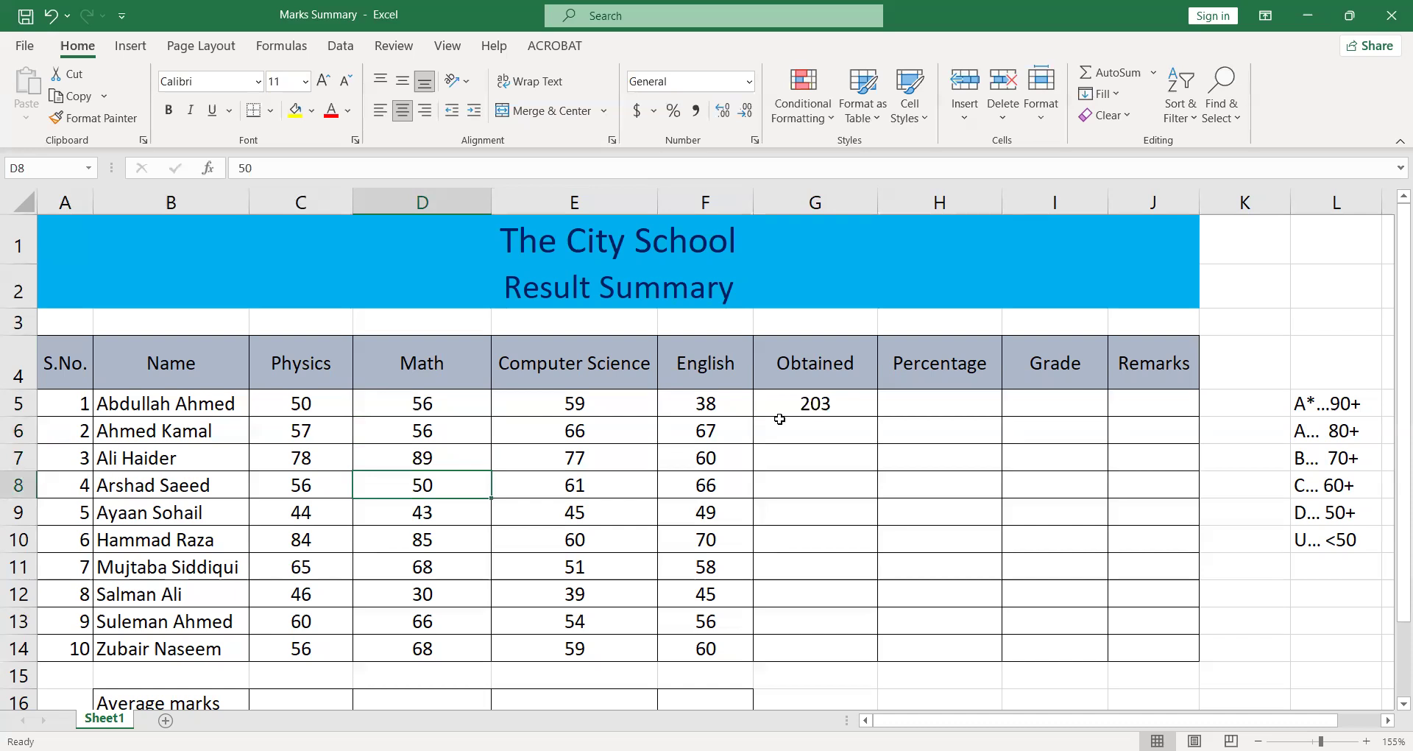
{"action": "left_click", "coordinate": [780, 421]}
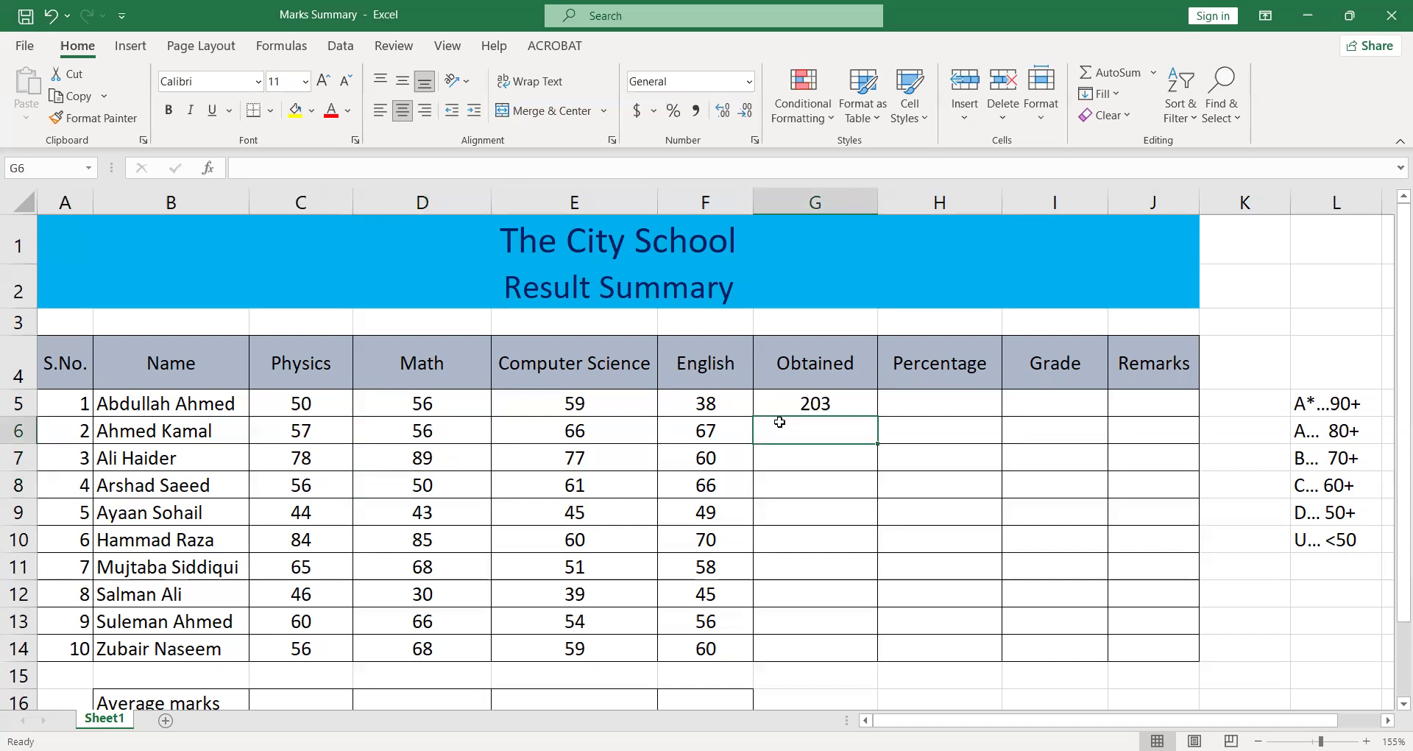
{"action": "type", "text": "="}
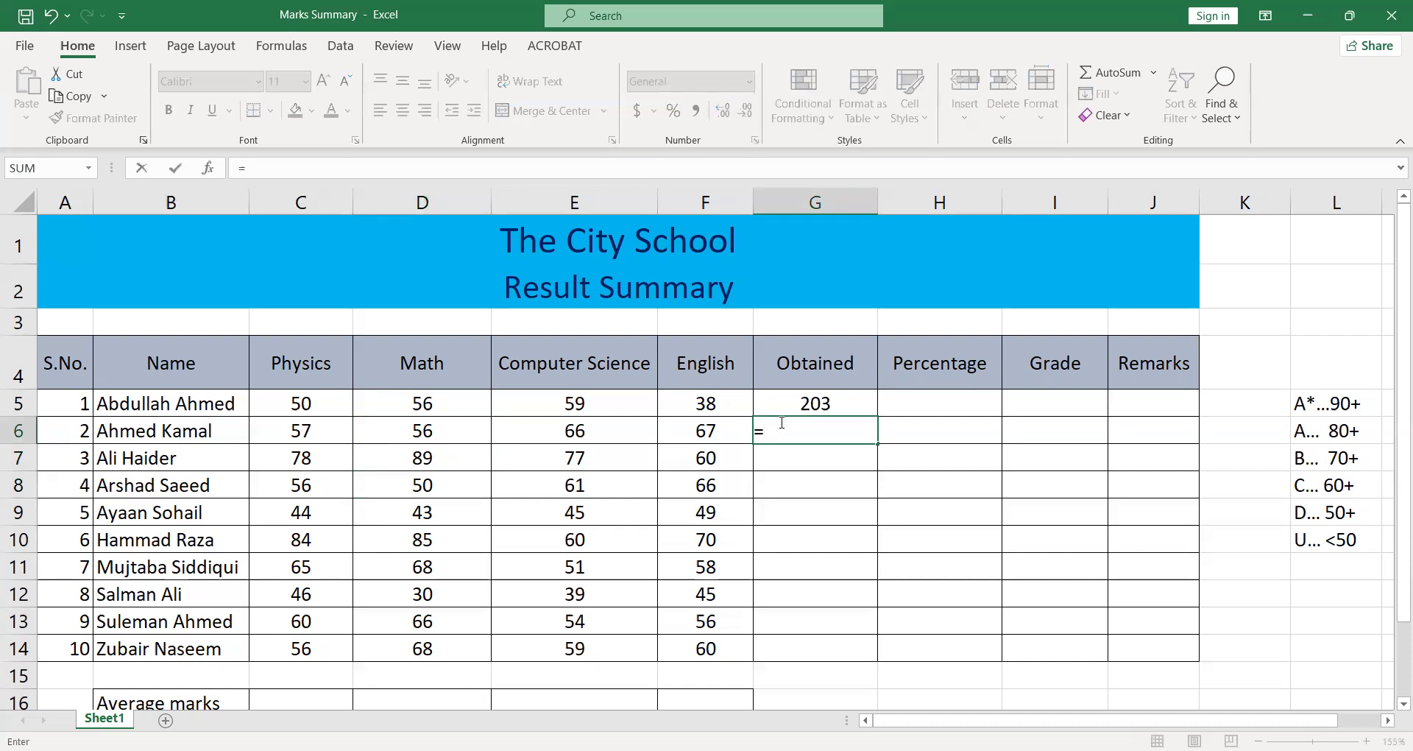
{"action": "type", "text": "sum("}
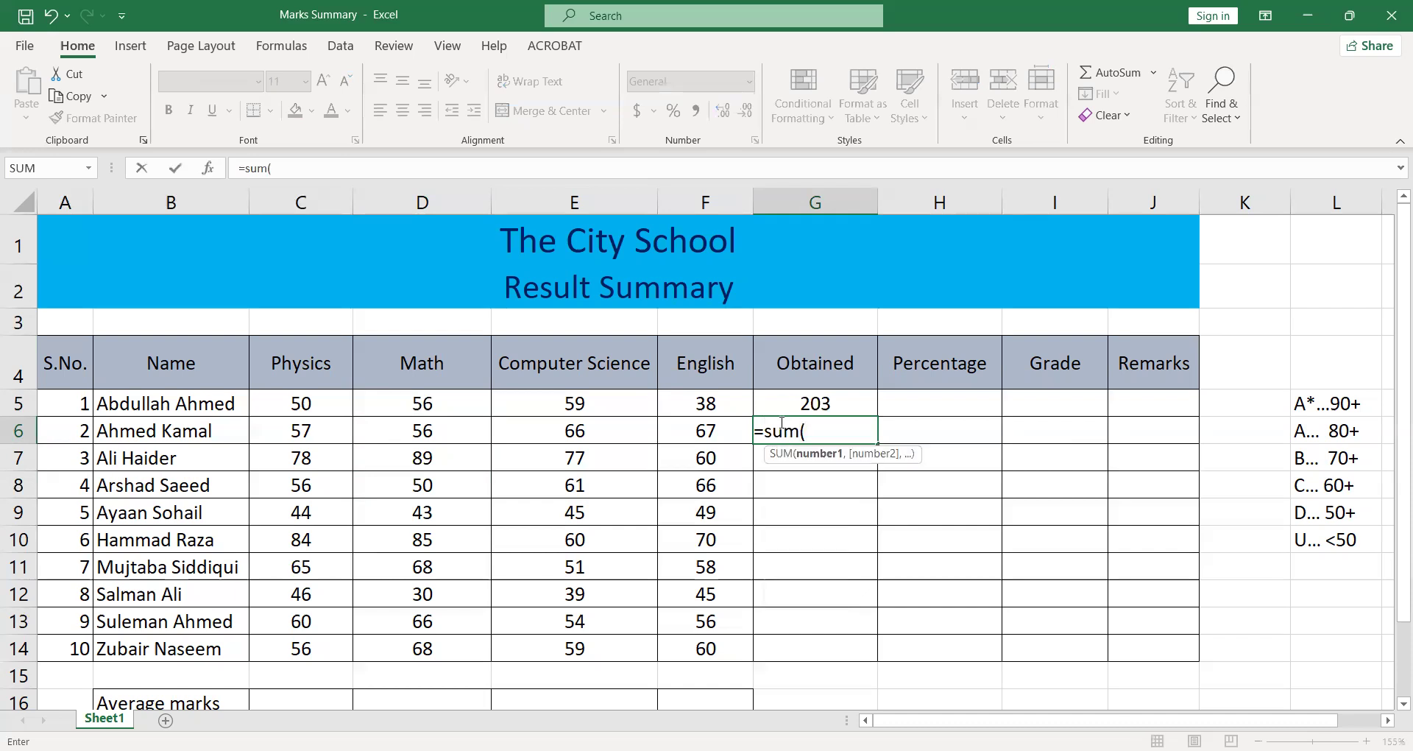
{"action": "left_click", "coordinate": [309, 433]}
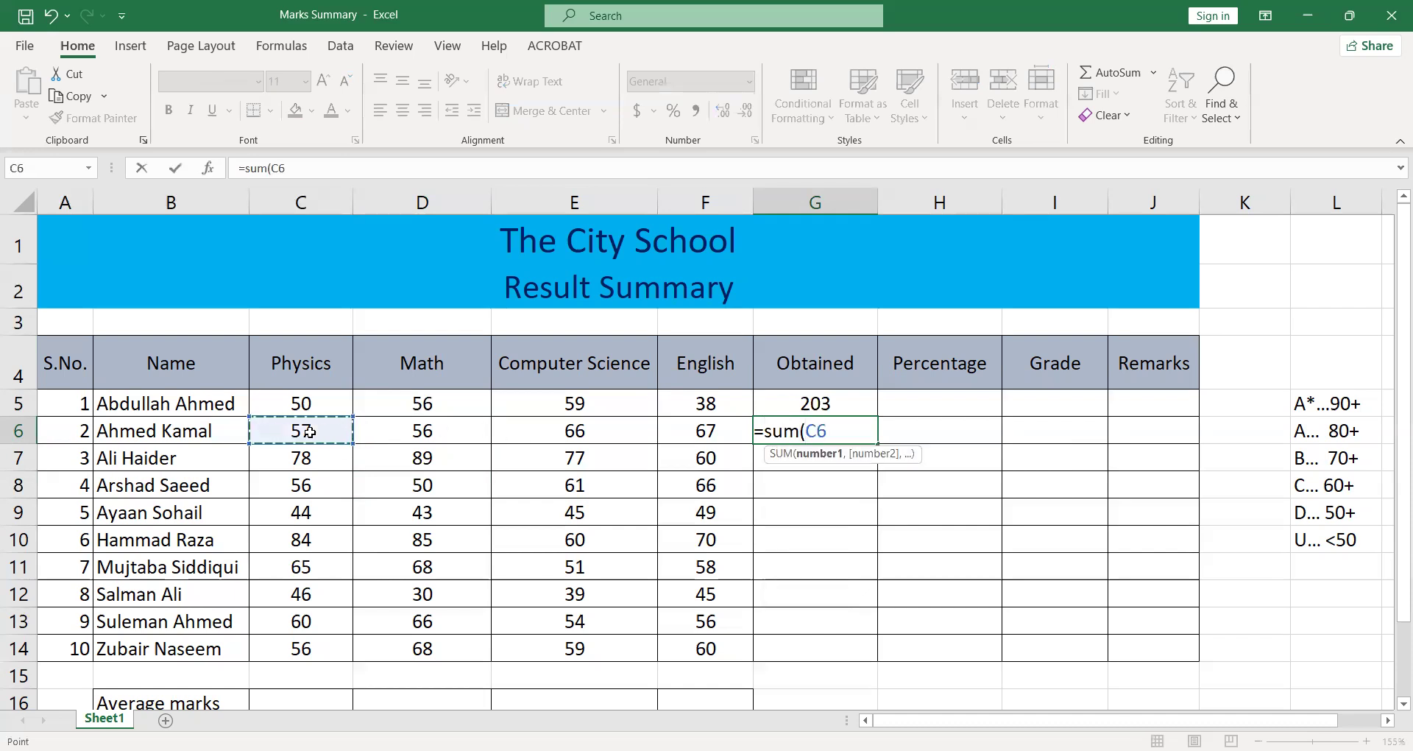
{"action": "key", "text": "shift+Right"}
{"action": "key", "text": "shift+Right"}
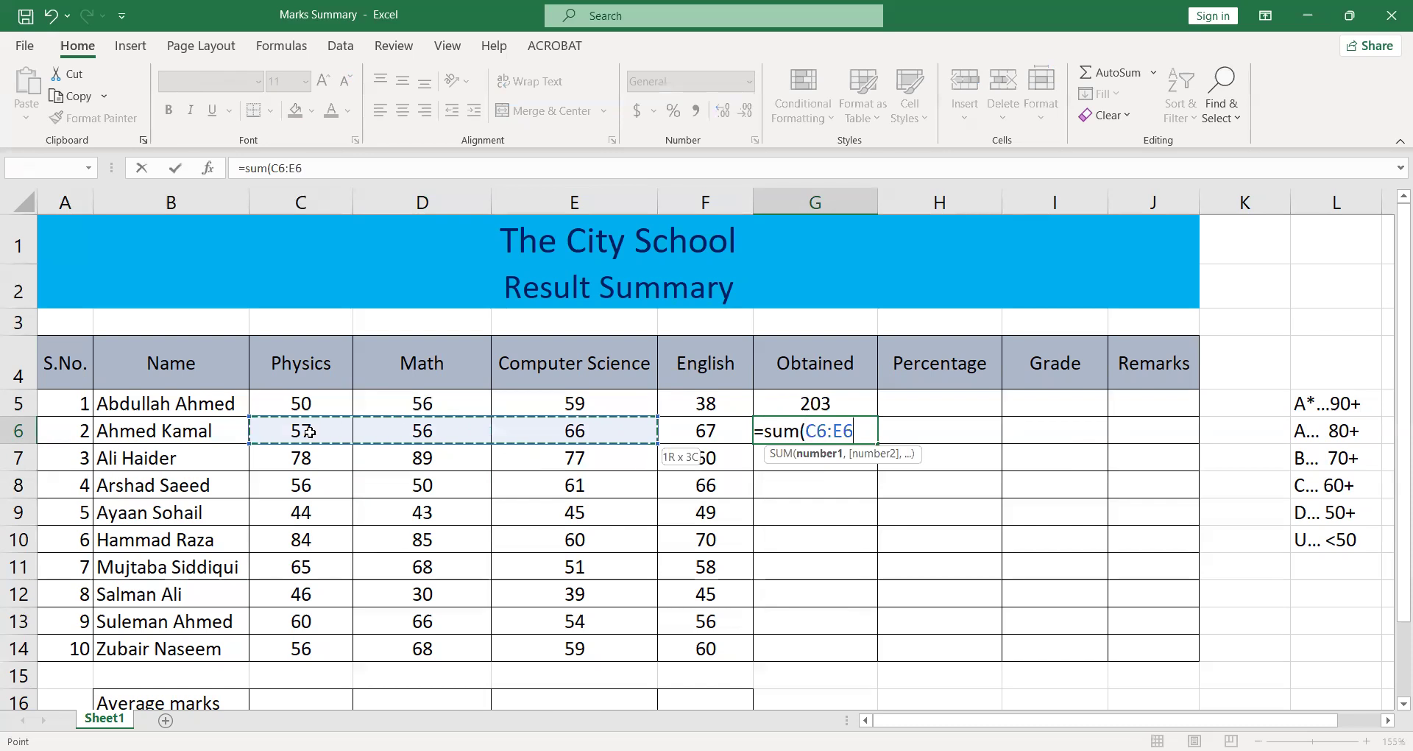
{"action": "key", "text": "shift+Right"}
{"action": "type", "text": ")"}
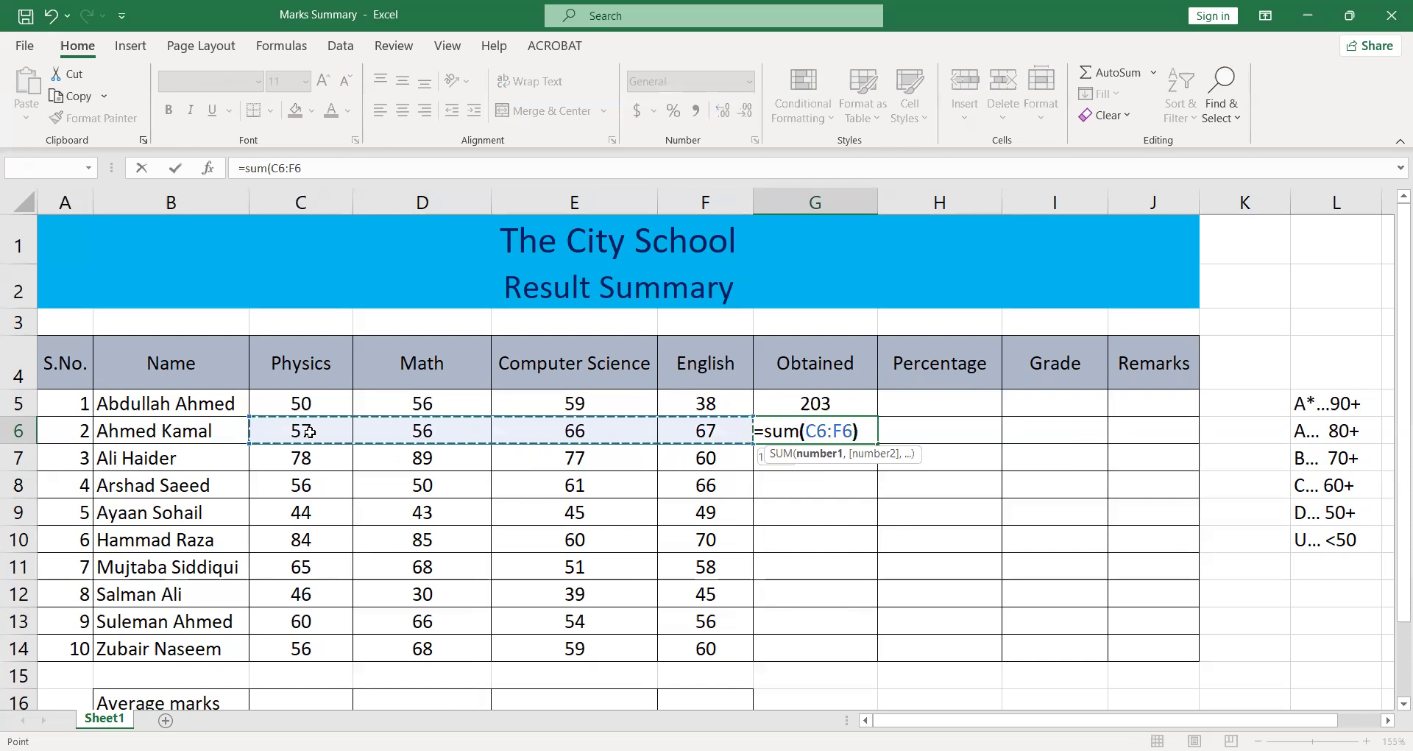
{"action": "key", "text": "Return"}
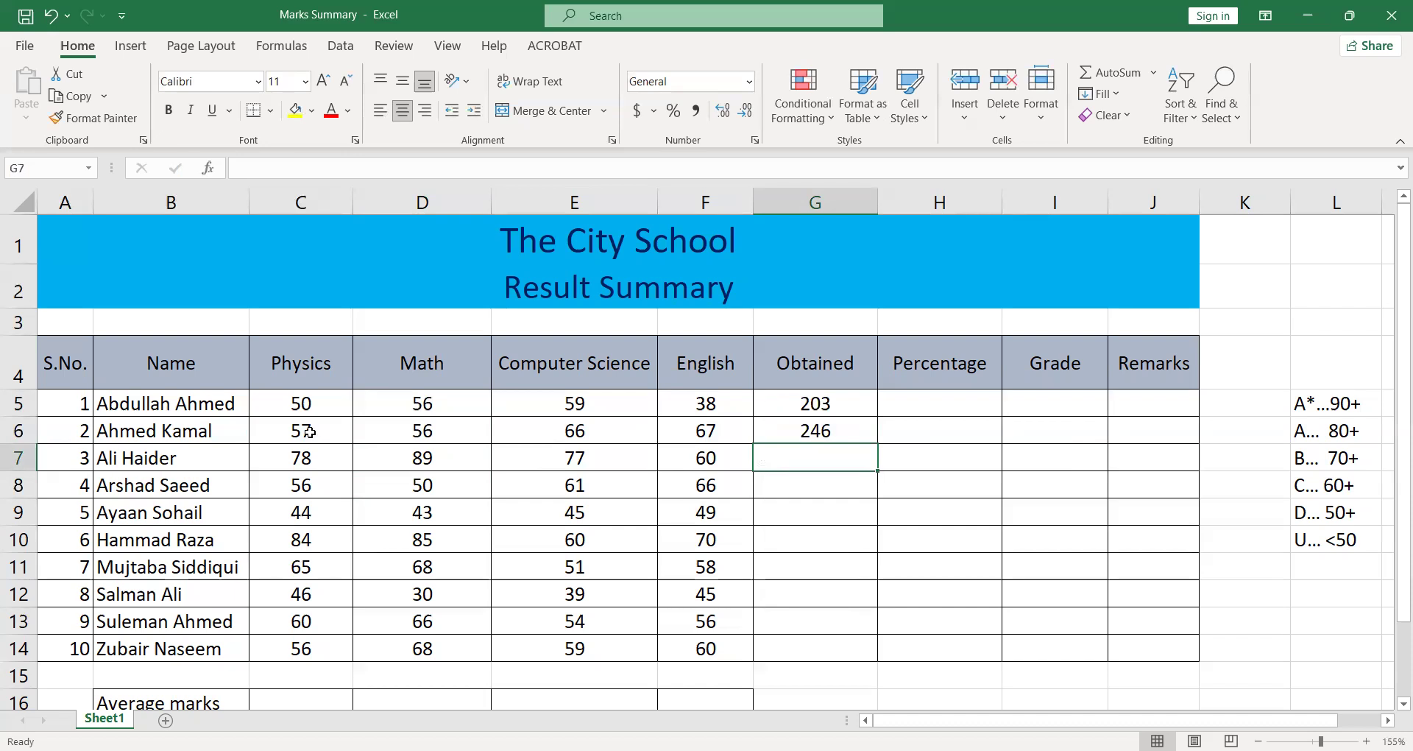
{"action": "left_click", "coordinate": [851, 433]}
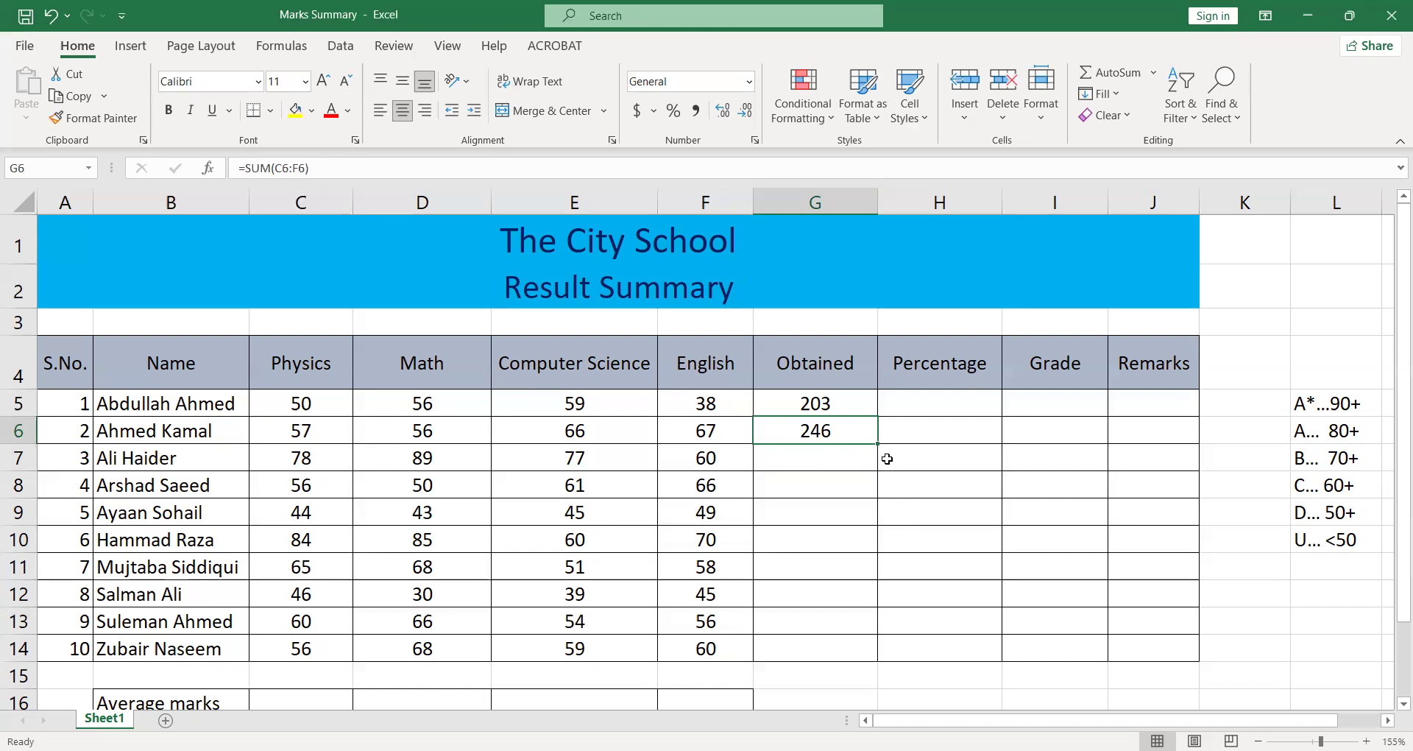
{"action": "double_click", "coordinate": [878, 444]}
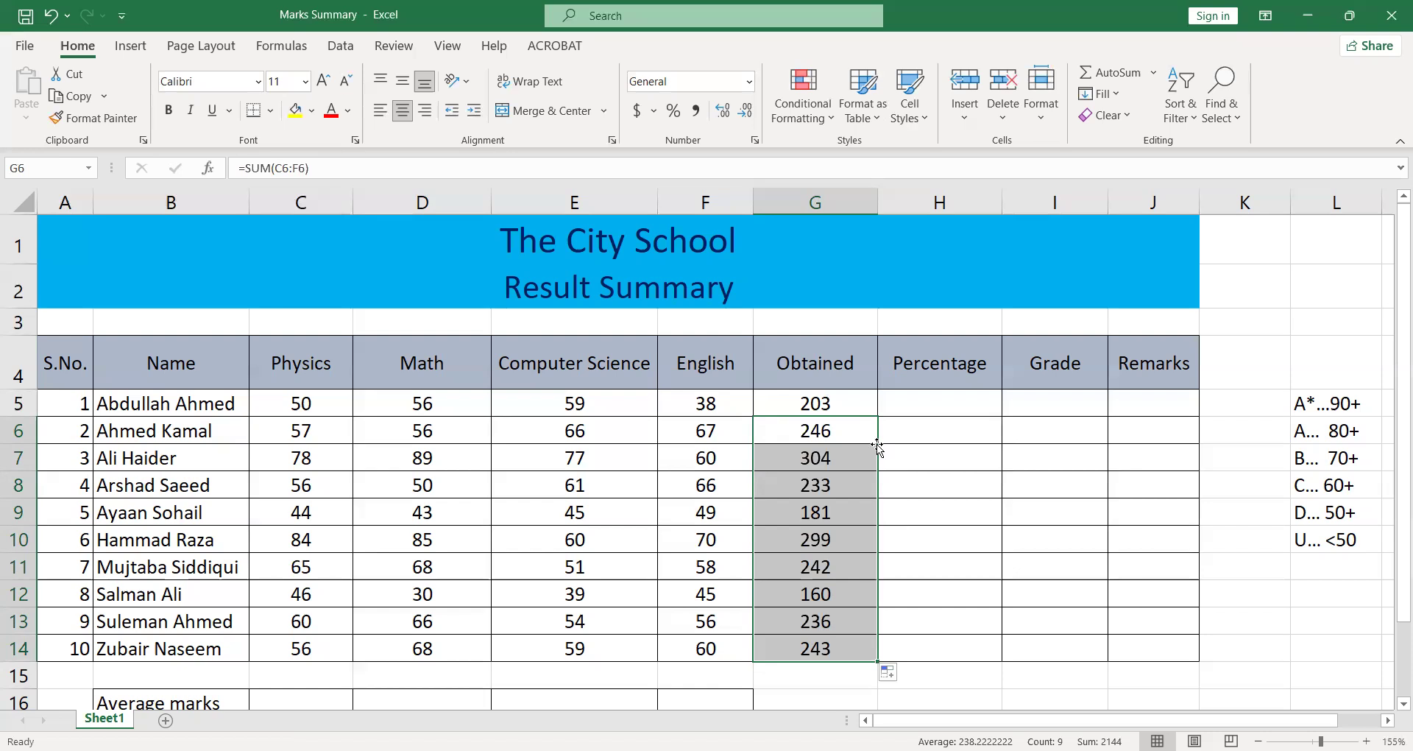
Calculate the first student's percentage in H5 with =G5/400*100 and fill the formula down to H14.
{"action": "key", "text": "Up"}
{"action": "key", "text": "Up"}
{"action": "key", "text": "Right"}
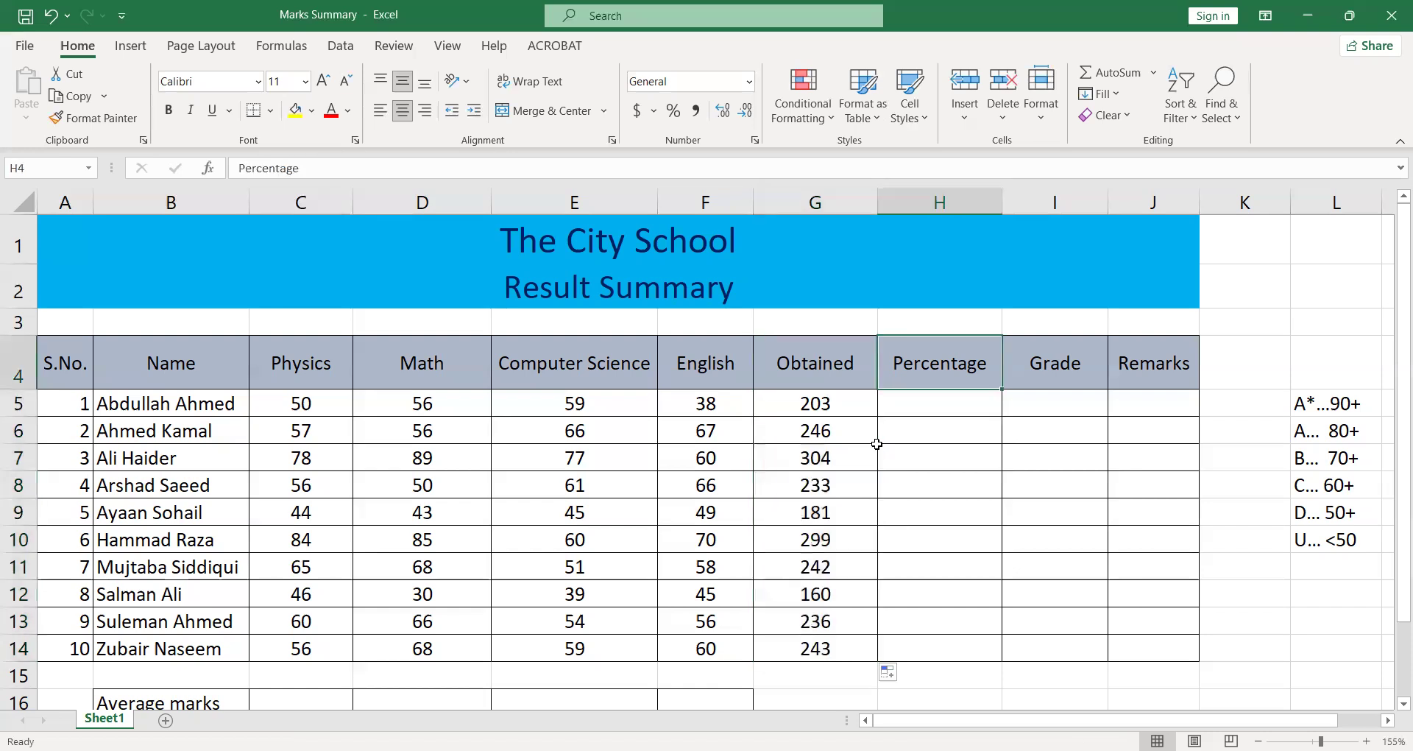
{"action": "key", "text": "Down"}
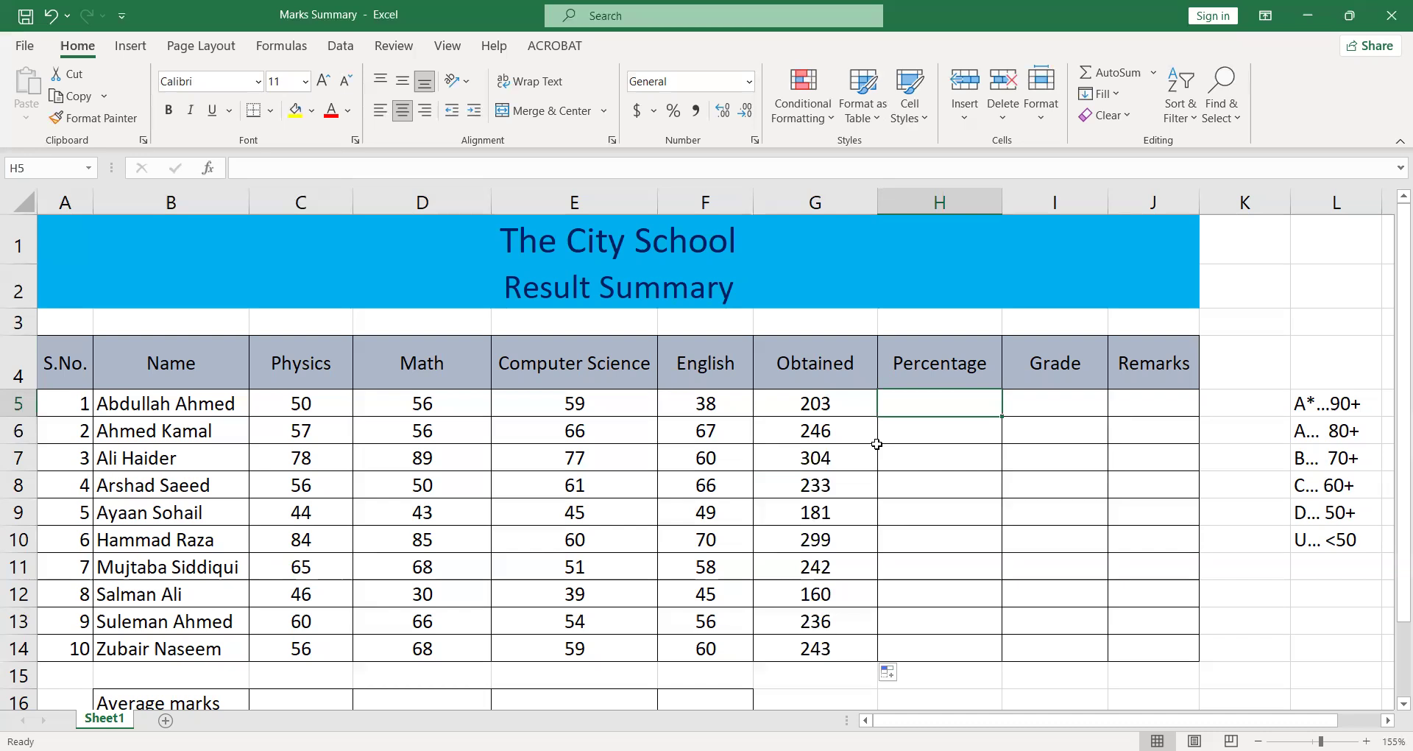
{"action": "type", "text": "="}
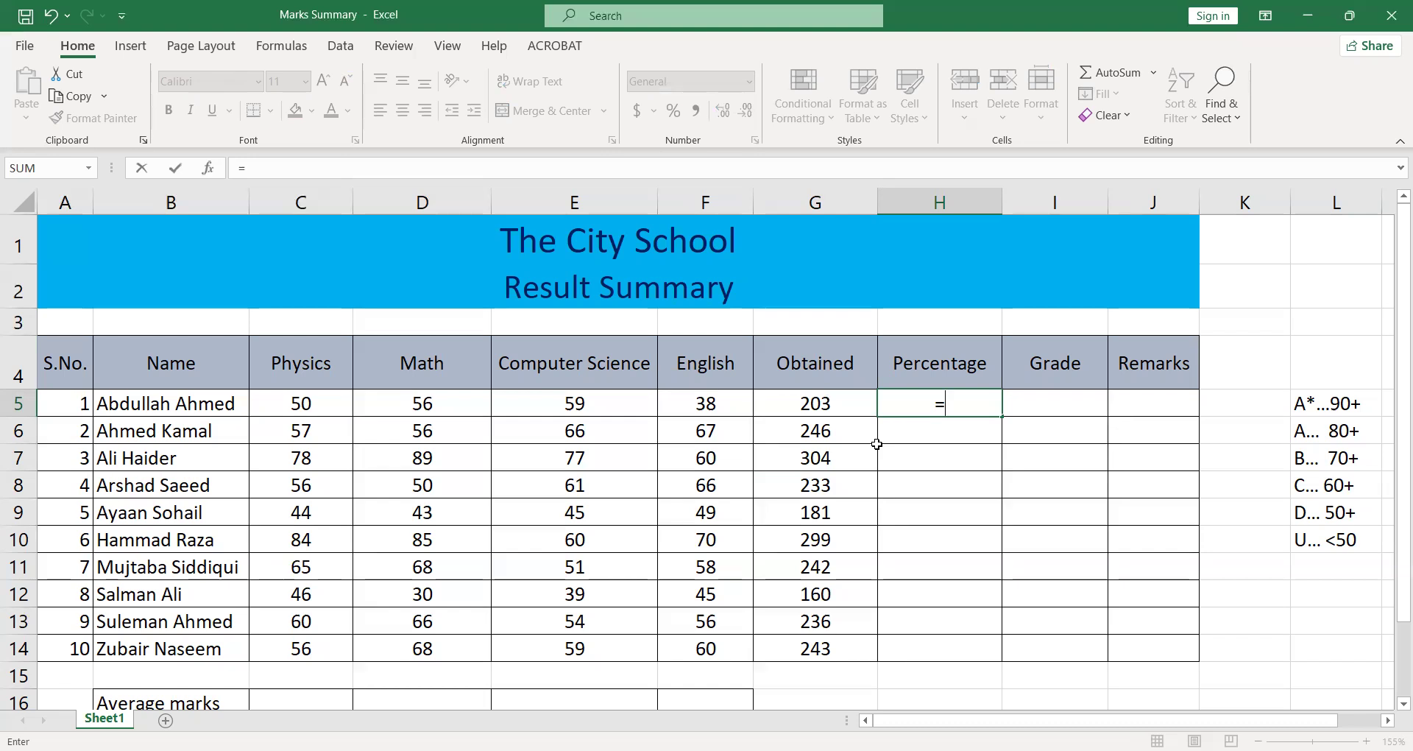
{"action": "left_click", "coordinate": [837, 403]}
{"action": "type", "text": "/400*"}
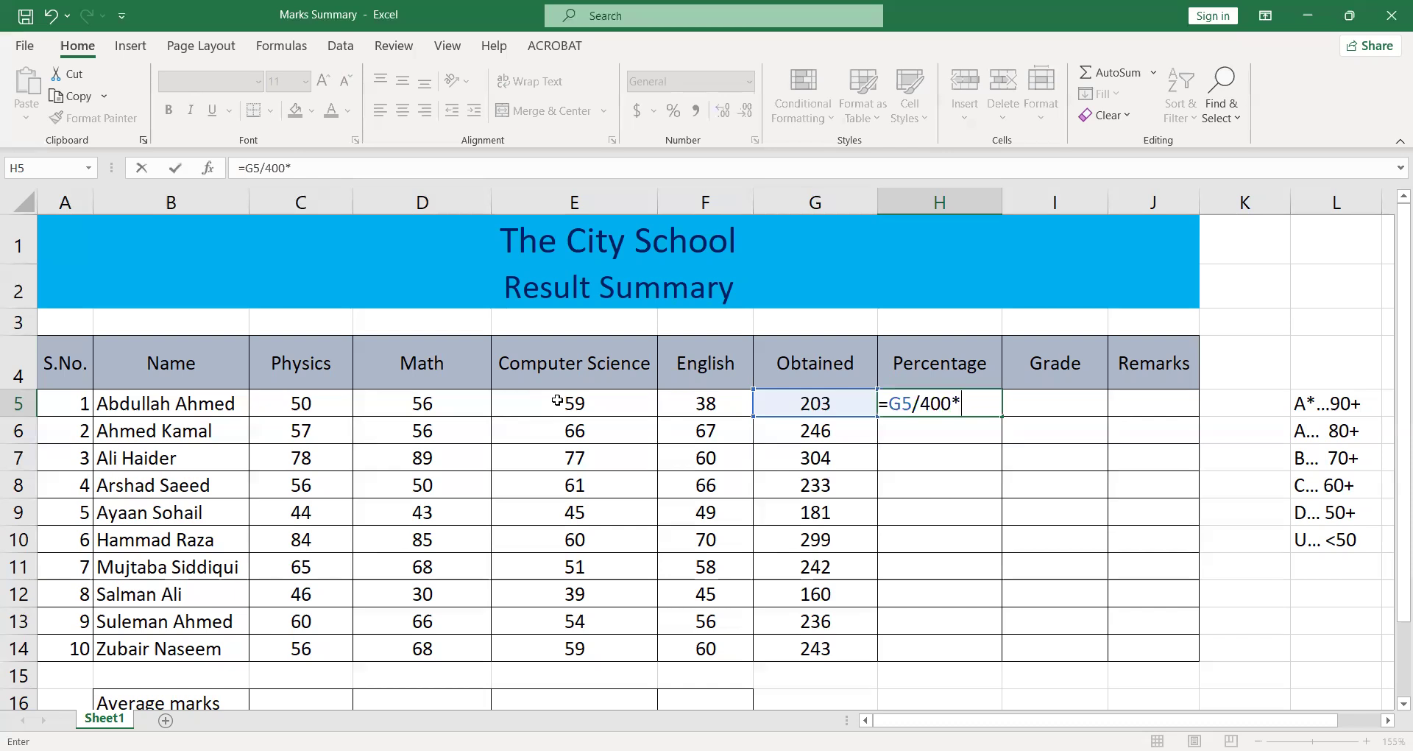
{"action": "type", "text": "100"}
{"action": "key", "text": "Return"}
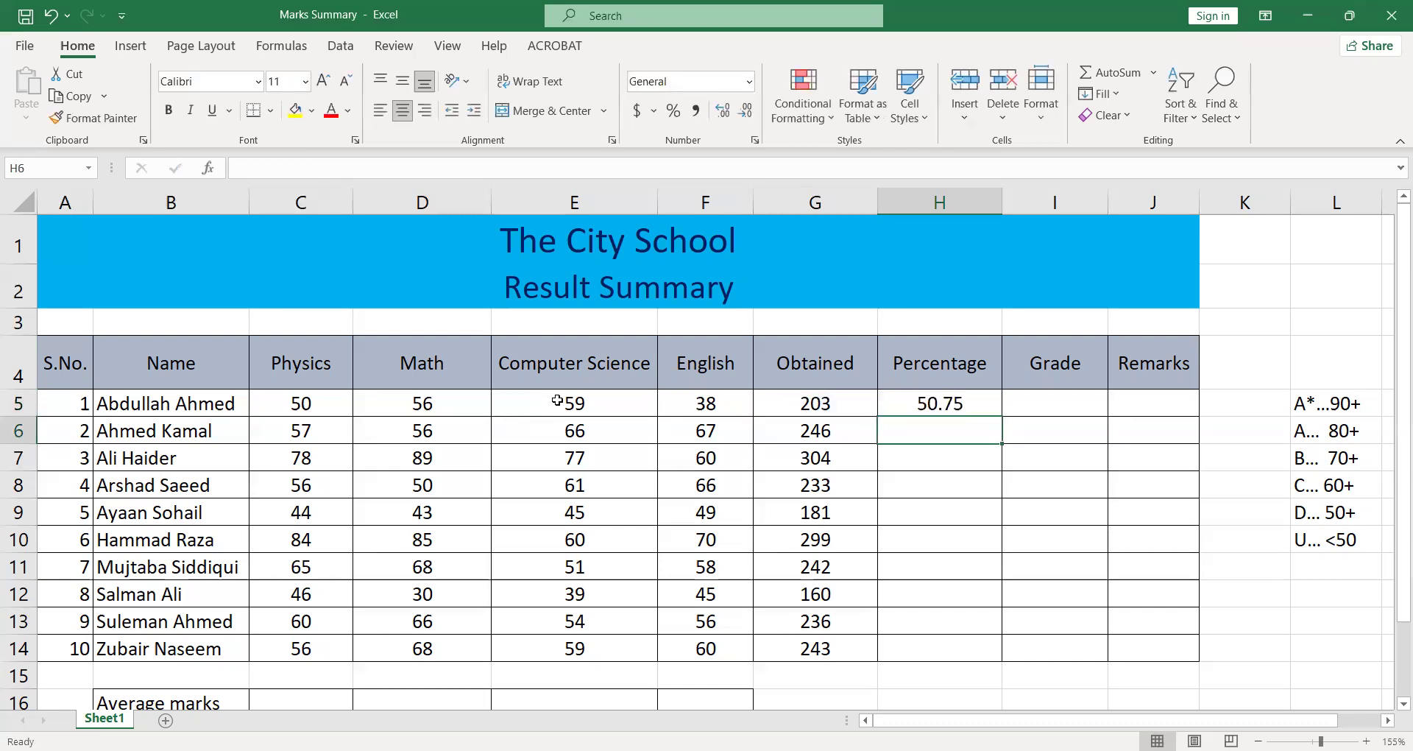
{"action": "left_click", "coordinate": [916, 396]}
{"action": "double_click", "coordinate": [1000, 417]}
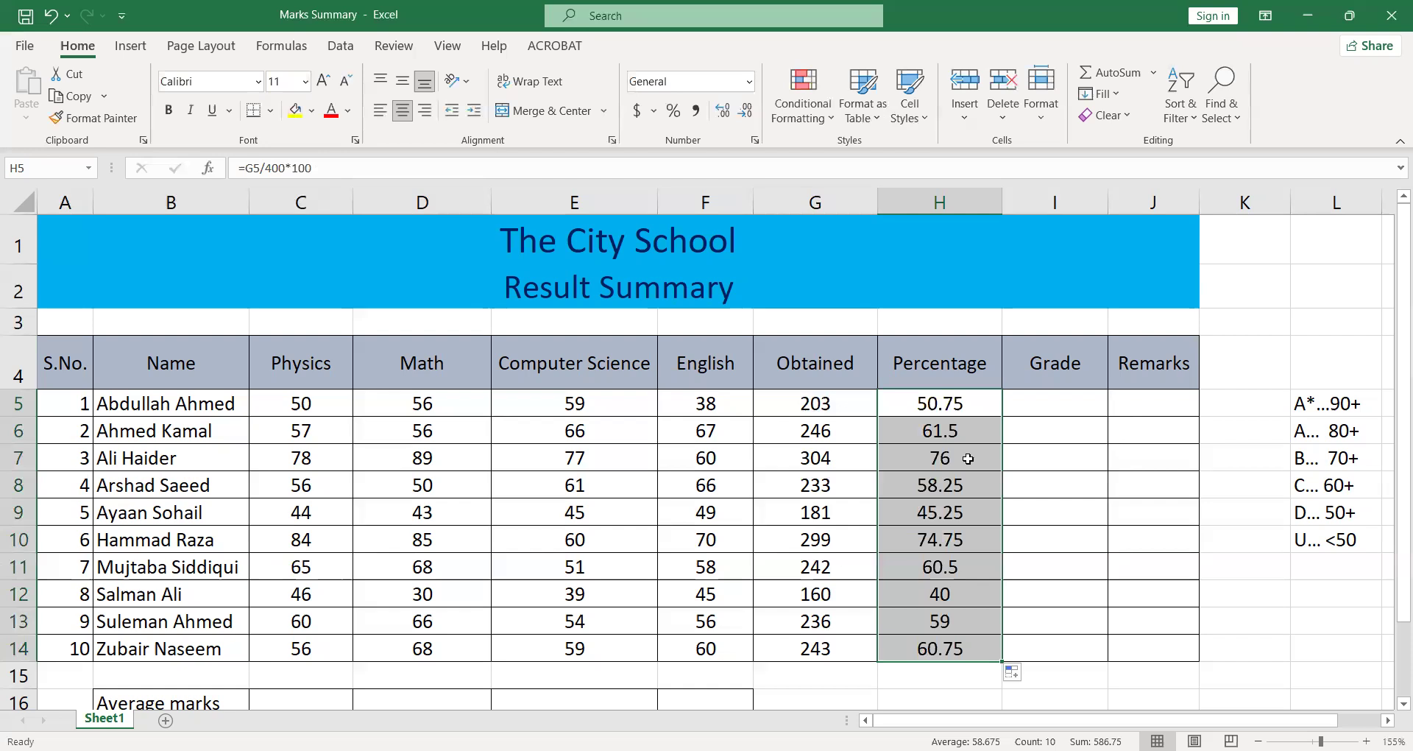
Format the percentages in H7, H6 and H11 to show two decimal places.
{"action": "left_click", "coordinate": [971, 458]}
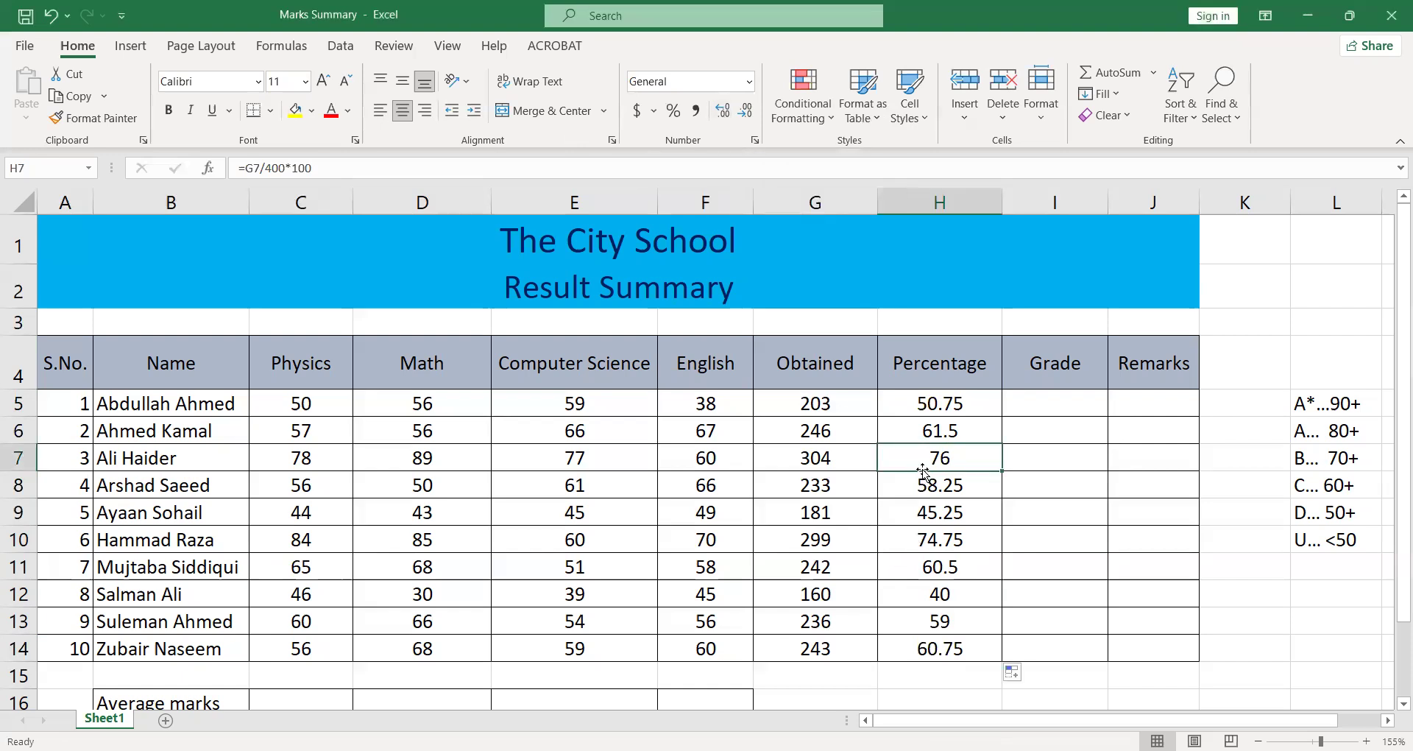
{"action": "left_click", "coordinate": [723, 122]}
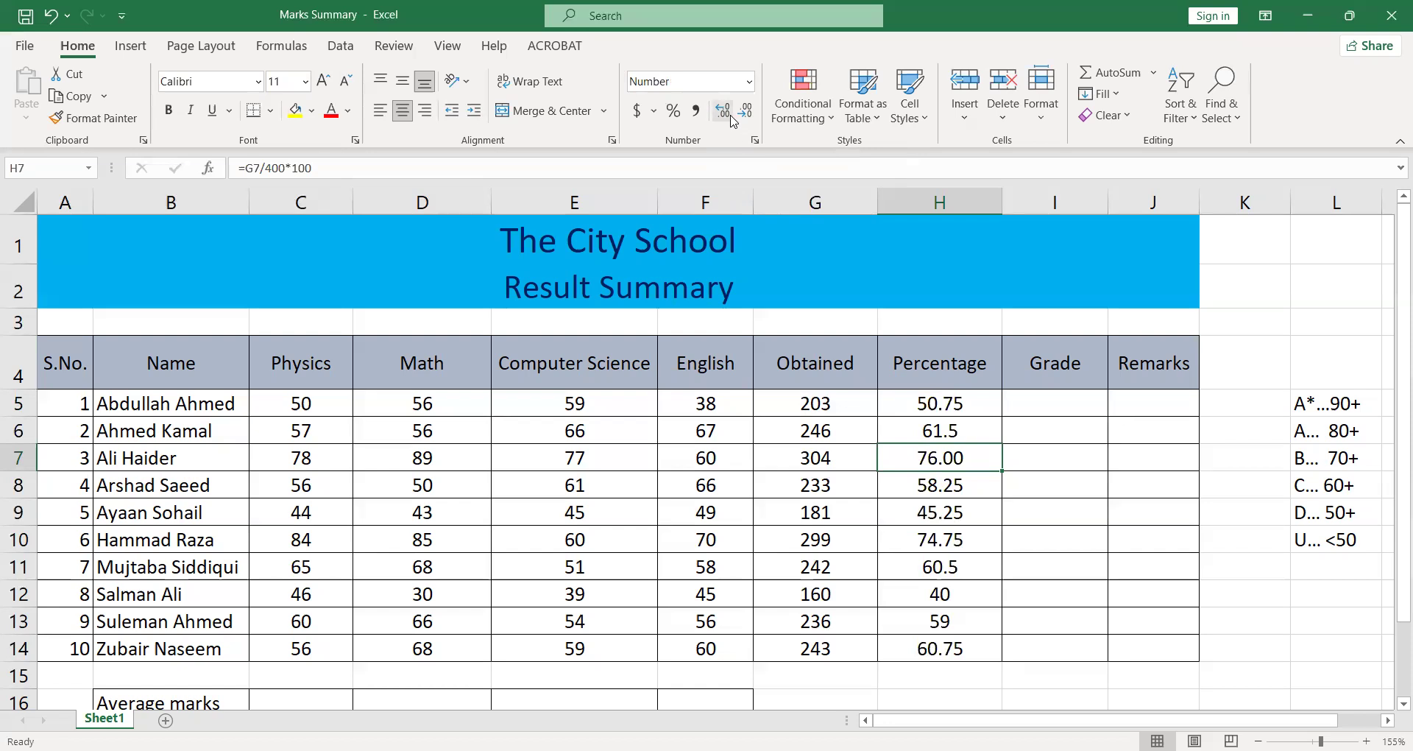
{"action": "left_click", "coordinate": [723, 116]}
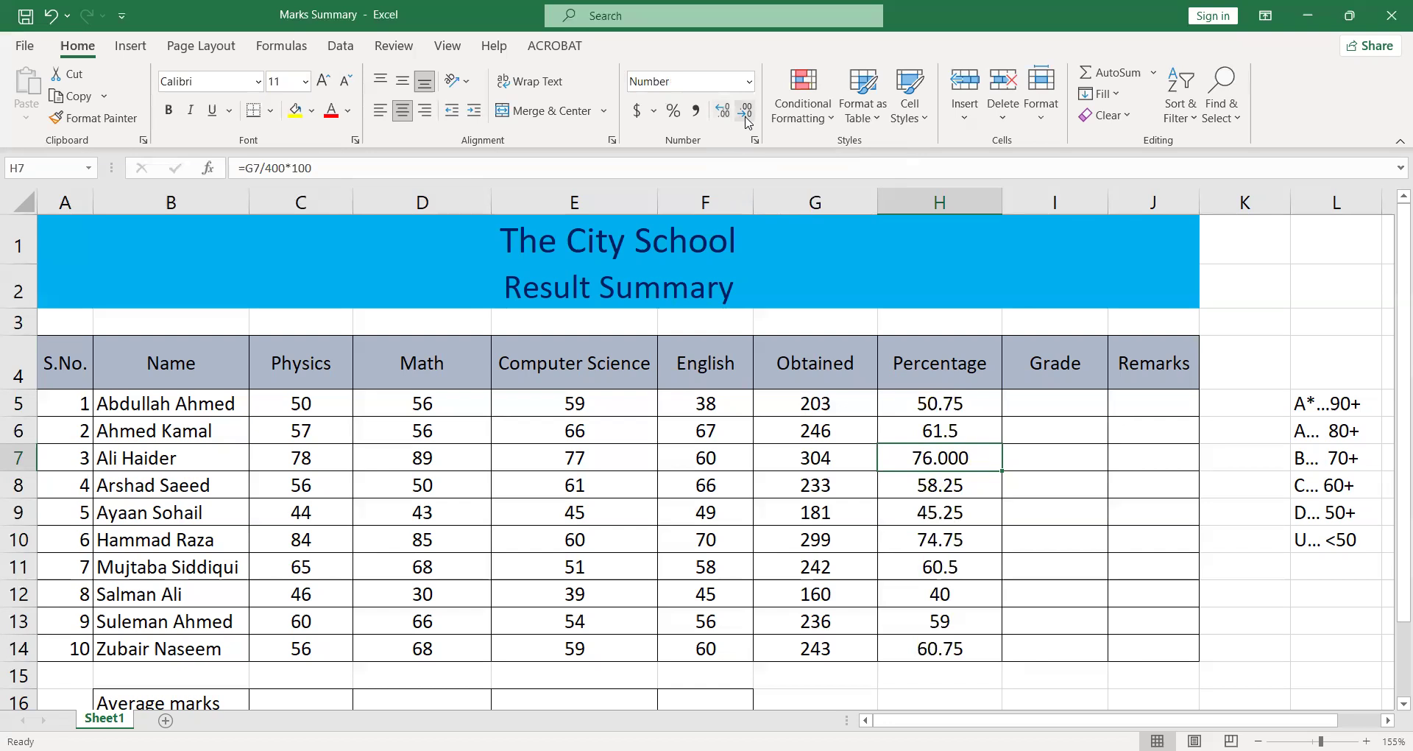
{"action": "left_click", "coordinate": [746, 112]}
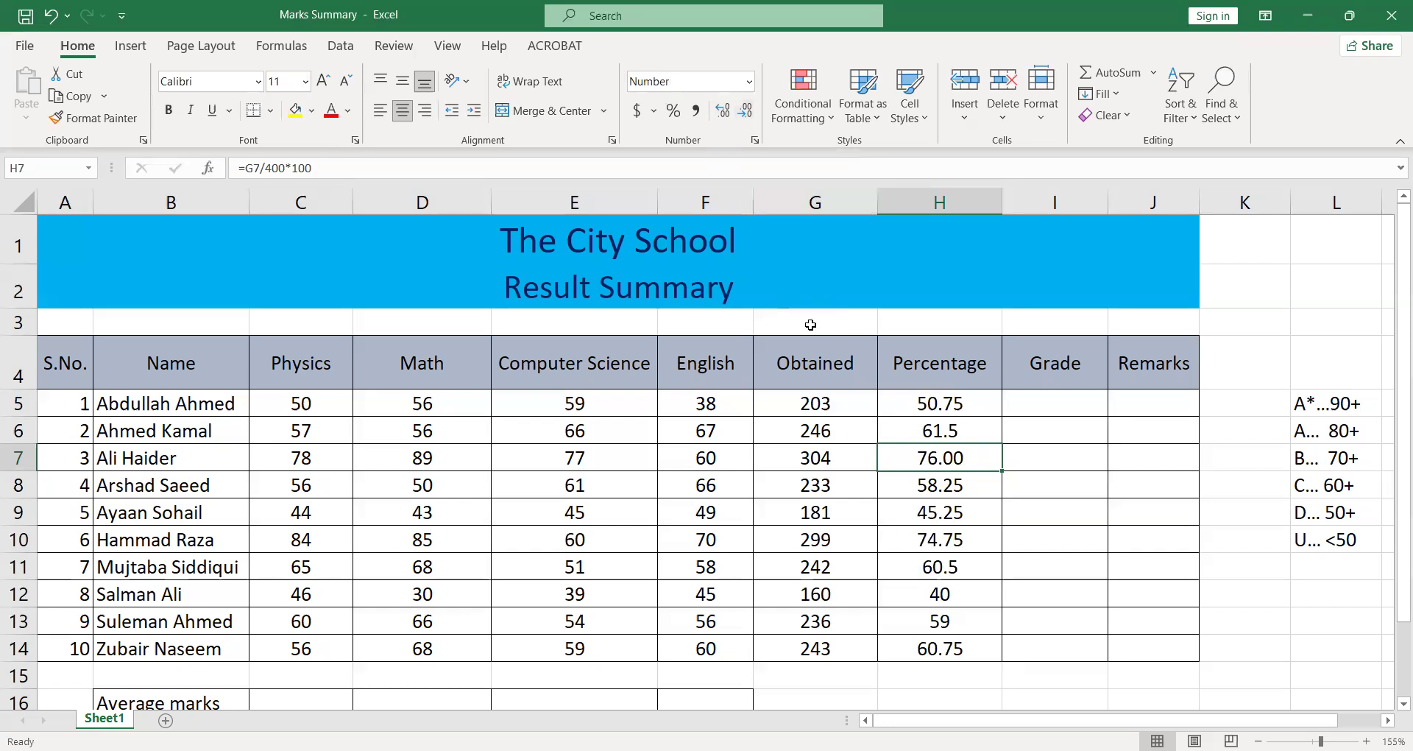
{"action": "left_click", "coordinate": [894, 429]}
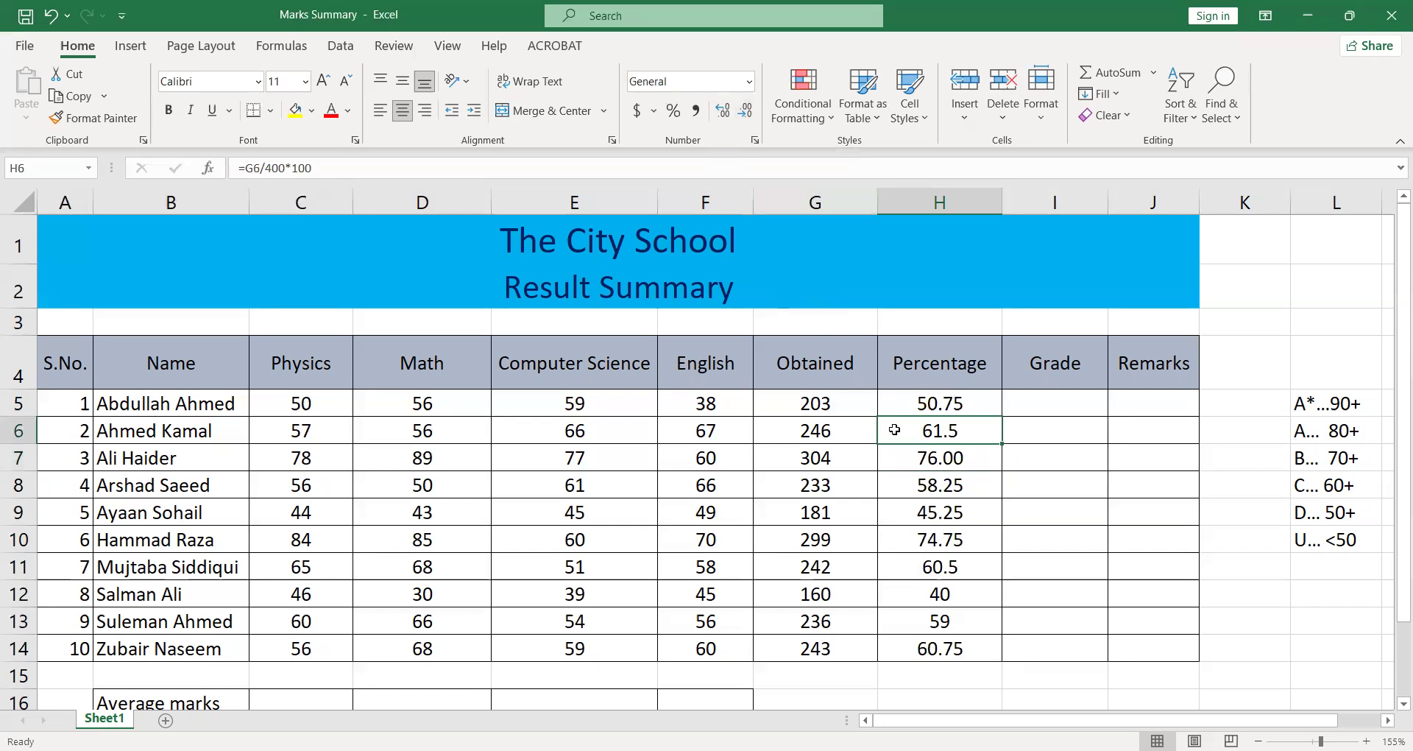
{"action": "left_click", "coordinate": [723, 112]}
{"action": "left_click", "coordinate": [938, 566]}
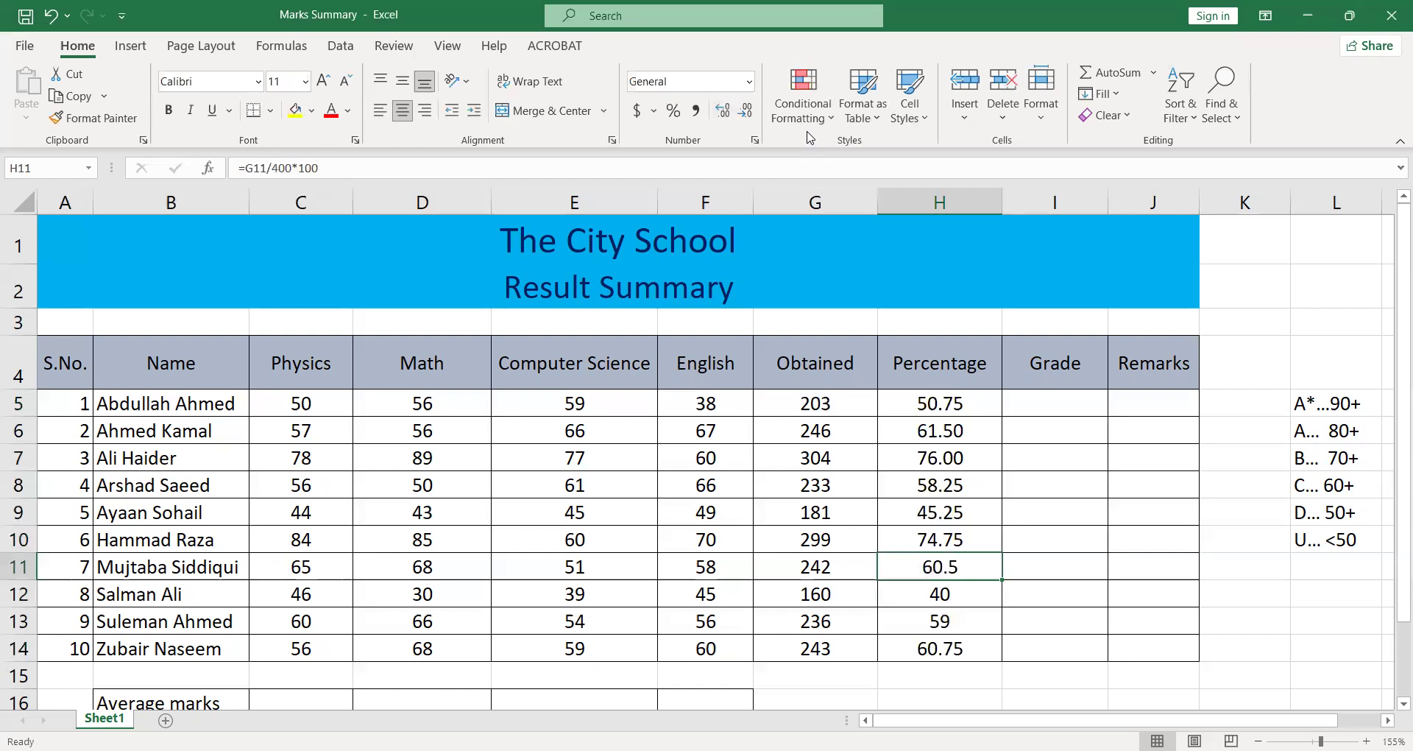
{"action": "left_click", "coordinate": [725, 112]}
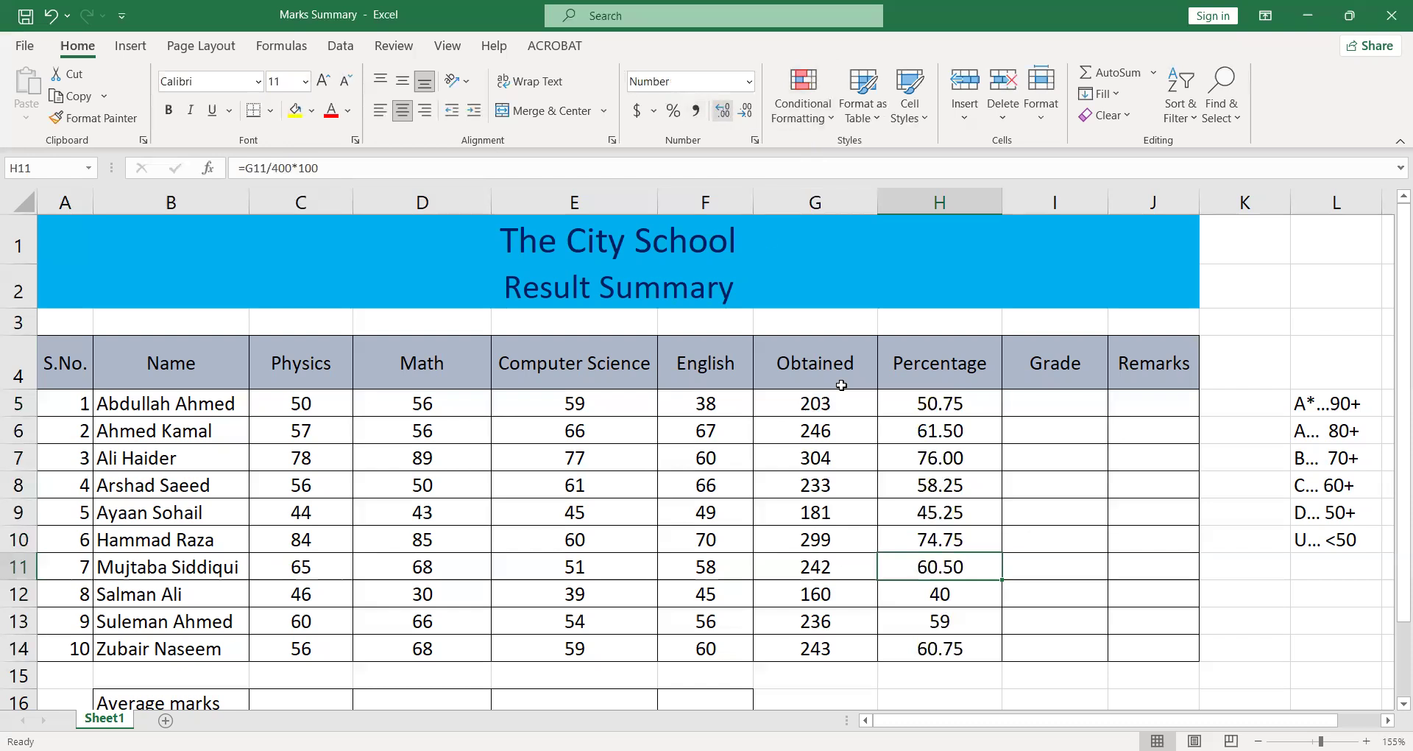
Format the percentages in H12 and H13 to show two decimal places.
{"action": "left_click", "coordinate": [932, 594]}
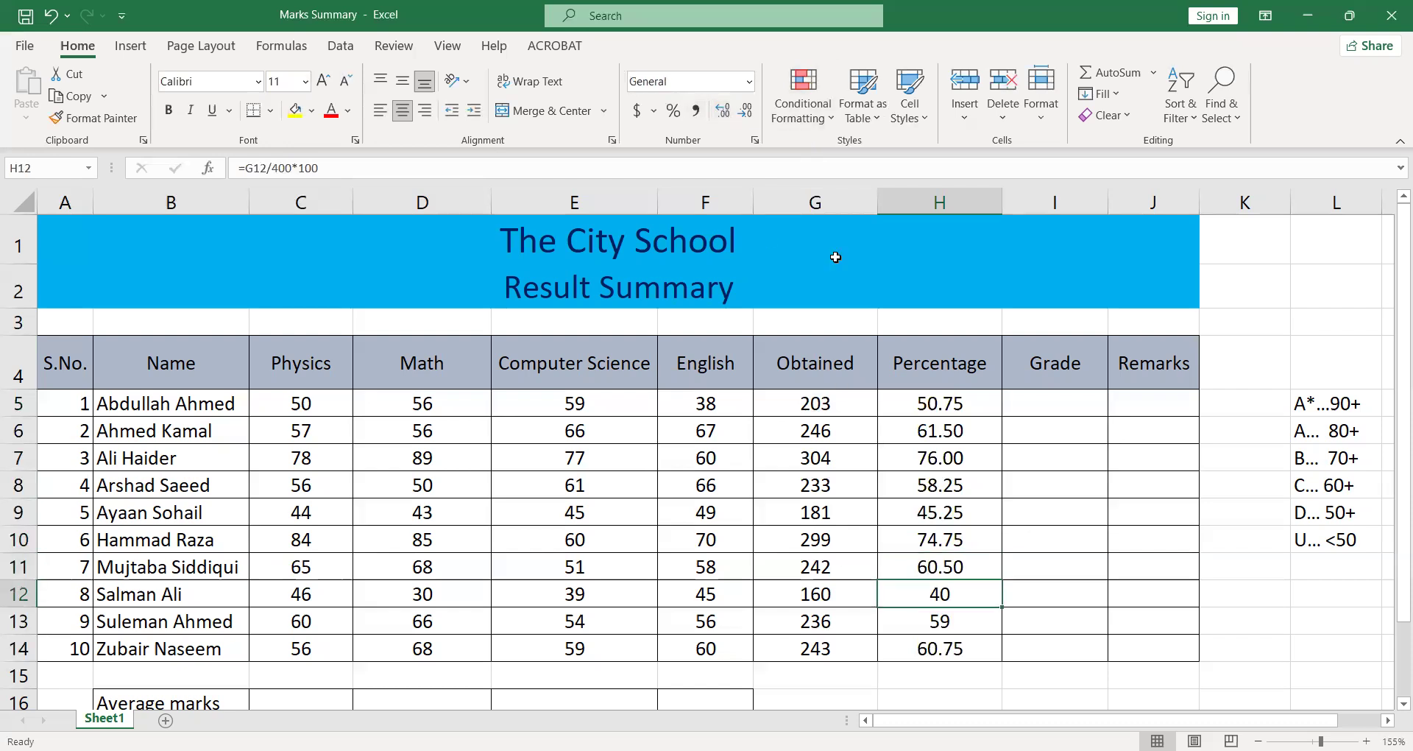
{"action": "left_click", "coordinate": [724, 118]}
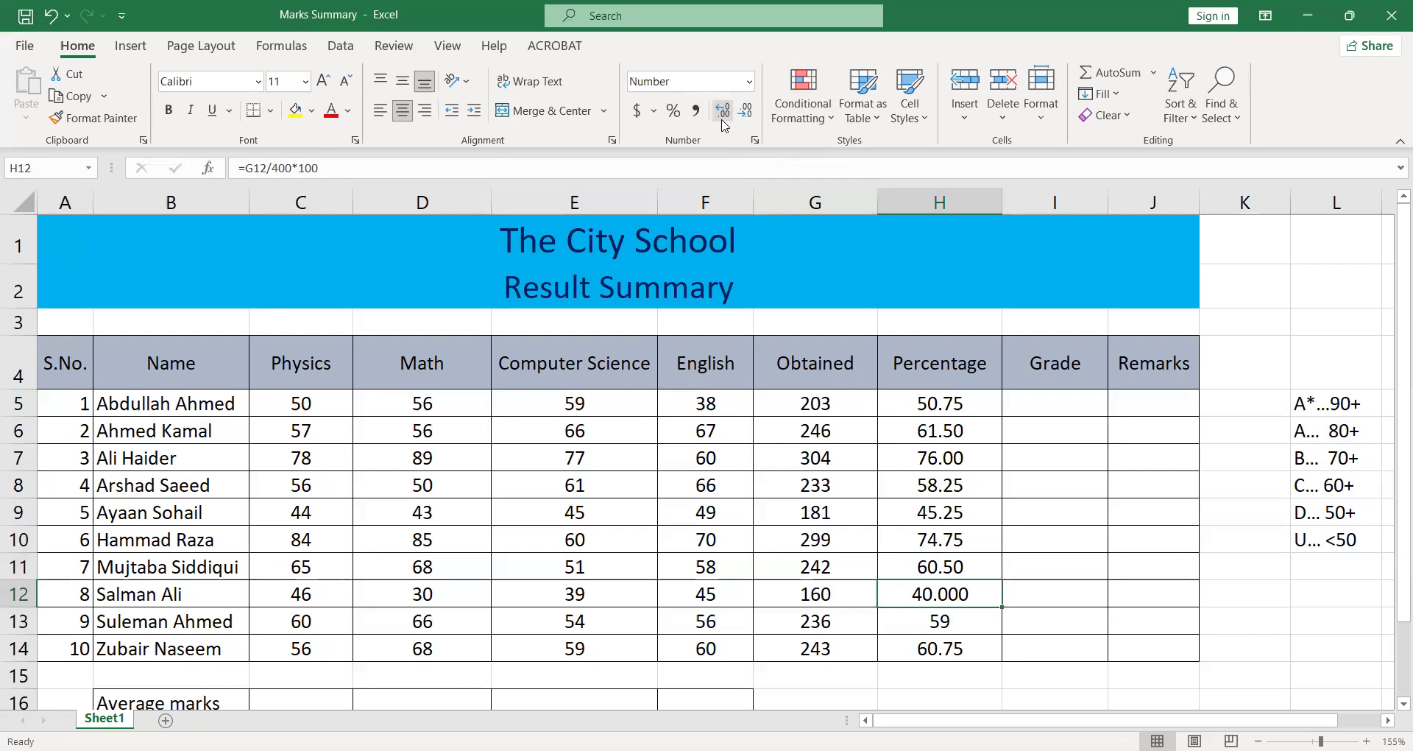
{"action": "left_click", "coordinate": [723, 114]}
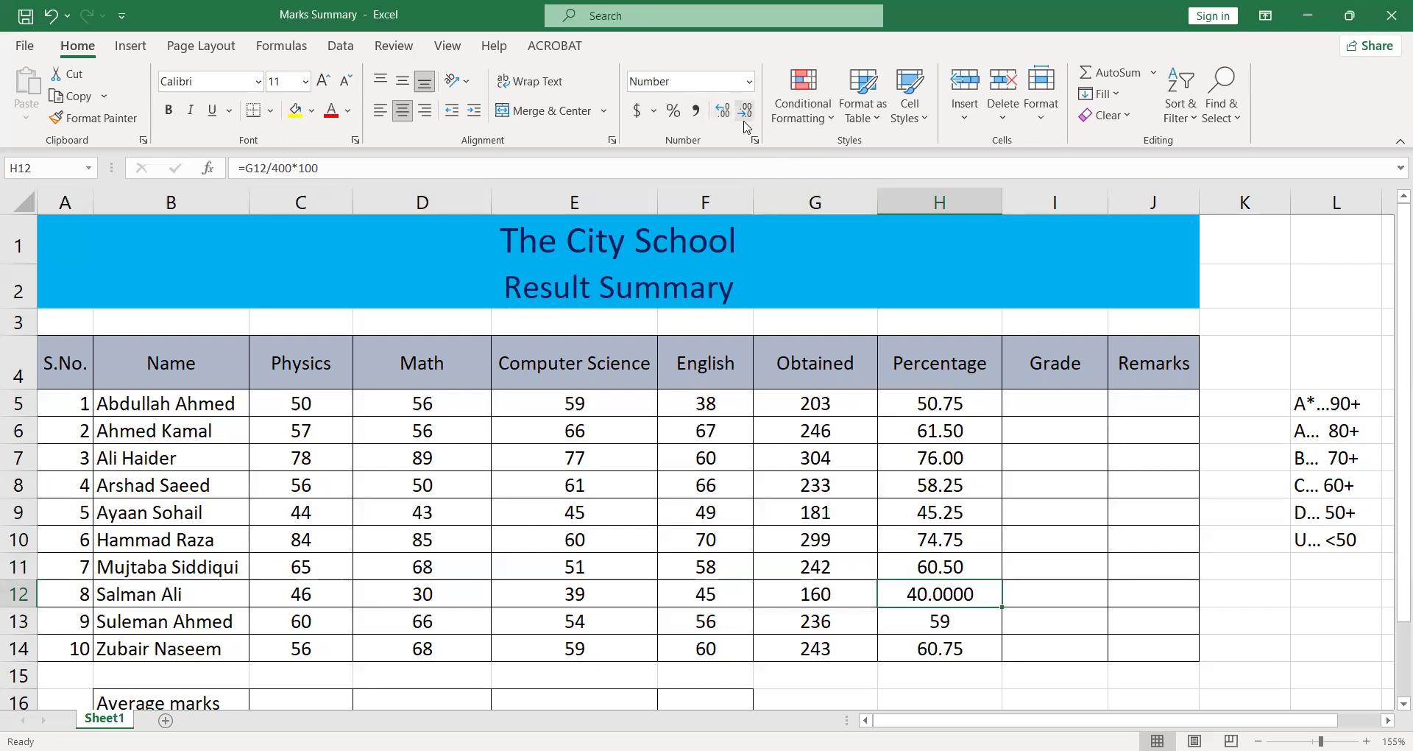
{"action": "left_click", "coordinate": [746, 122]}
{"action": "left_click", "coordinate": [746, 122]}
{"action": "left_click", "coordinate": [902, 624]}
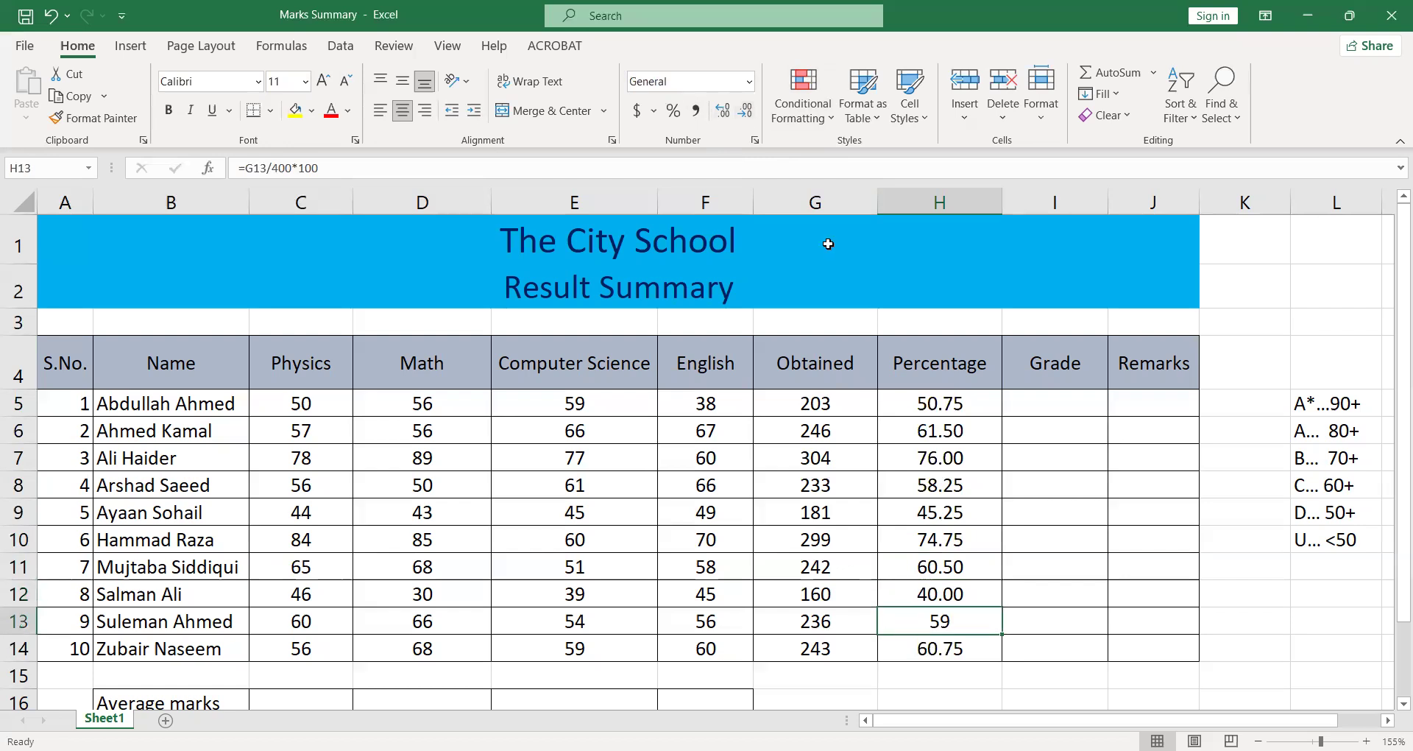
{"action": "left_click", "coordinate": [724, 114]}
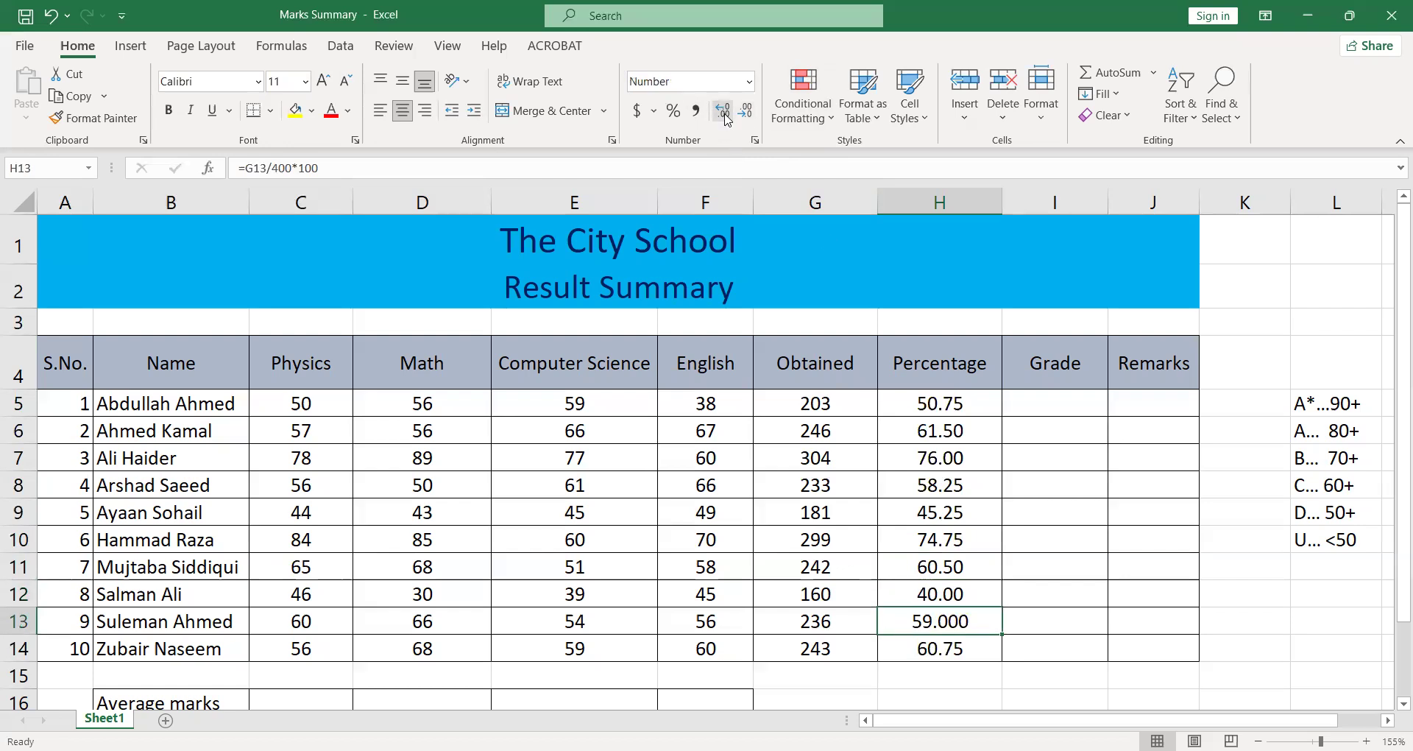
{"action": "left_click", "coordinate": [746, 114]}
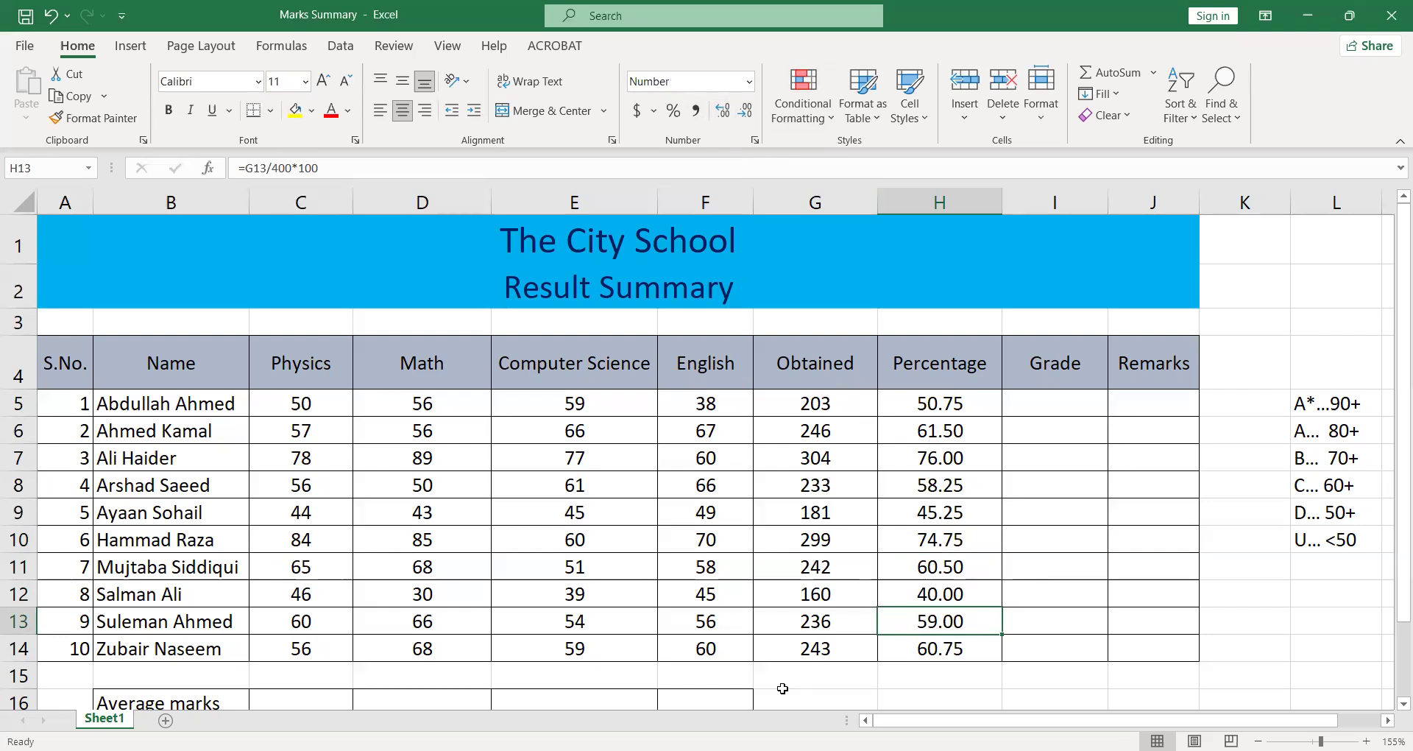
Calculate the average Physics mark in C16 with the formula =AVERAGE(C5:C14).
{"action": "left_click", "coordinate": [784, 692]}
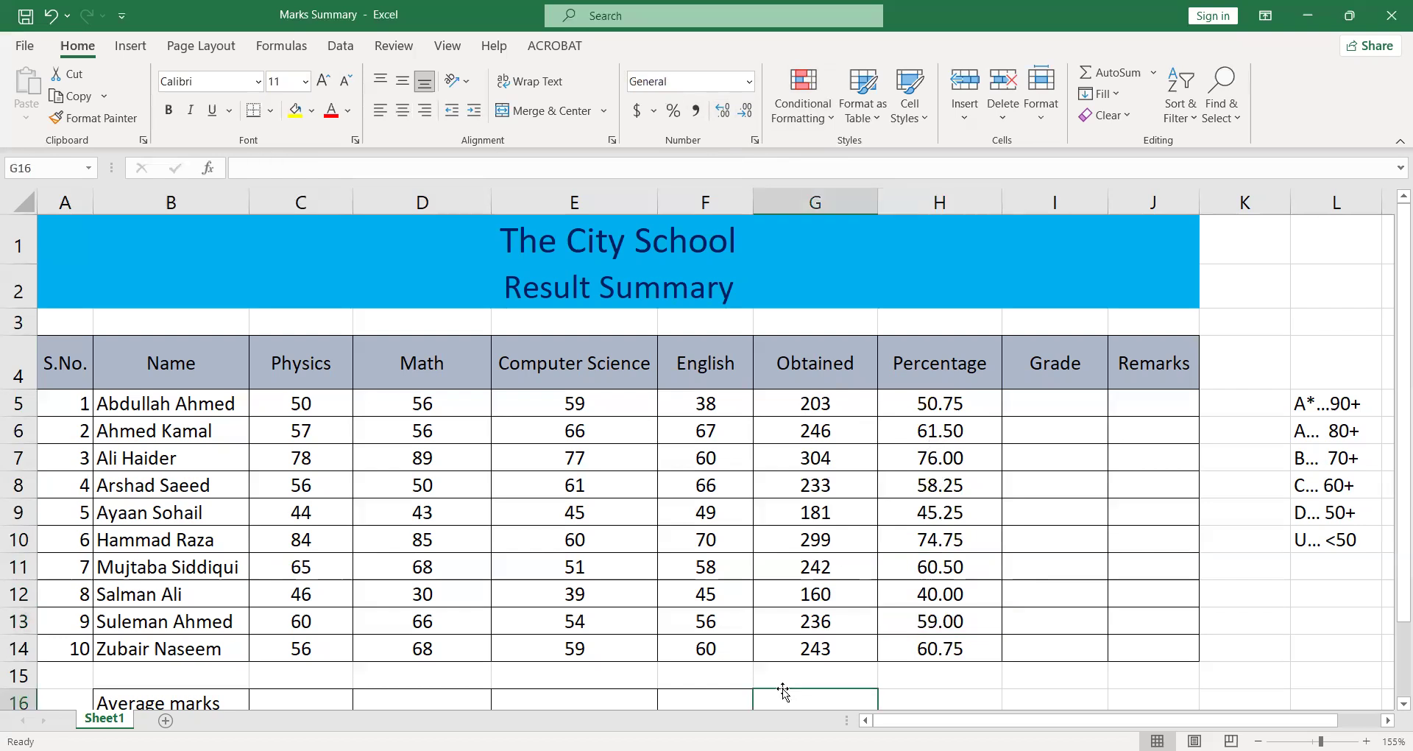
{"action": "key", "text": "Left"}
{"action": "key", "text": "Down"}
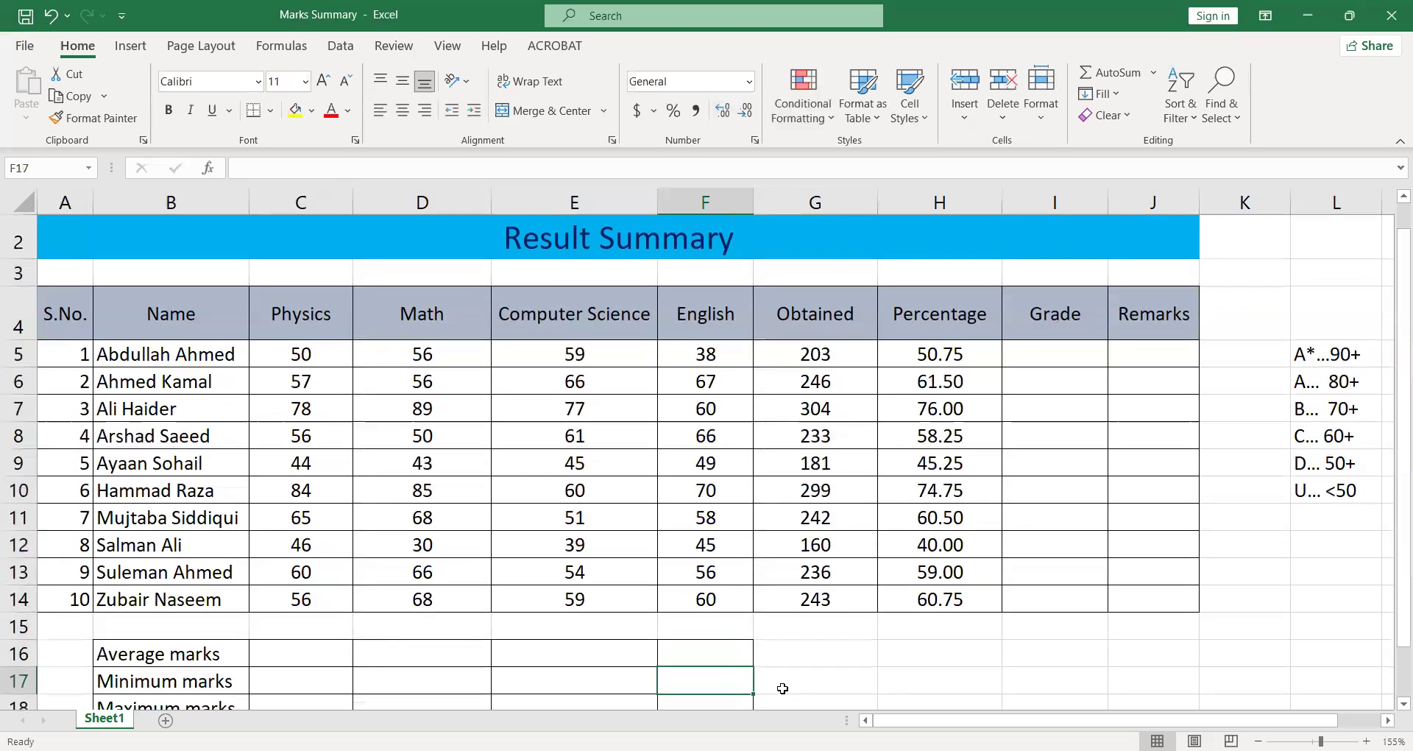
{"action": "left_click", "coordinate": [325, 659]}
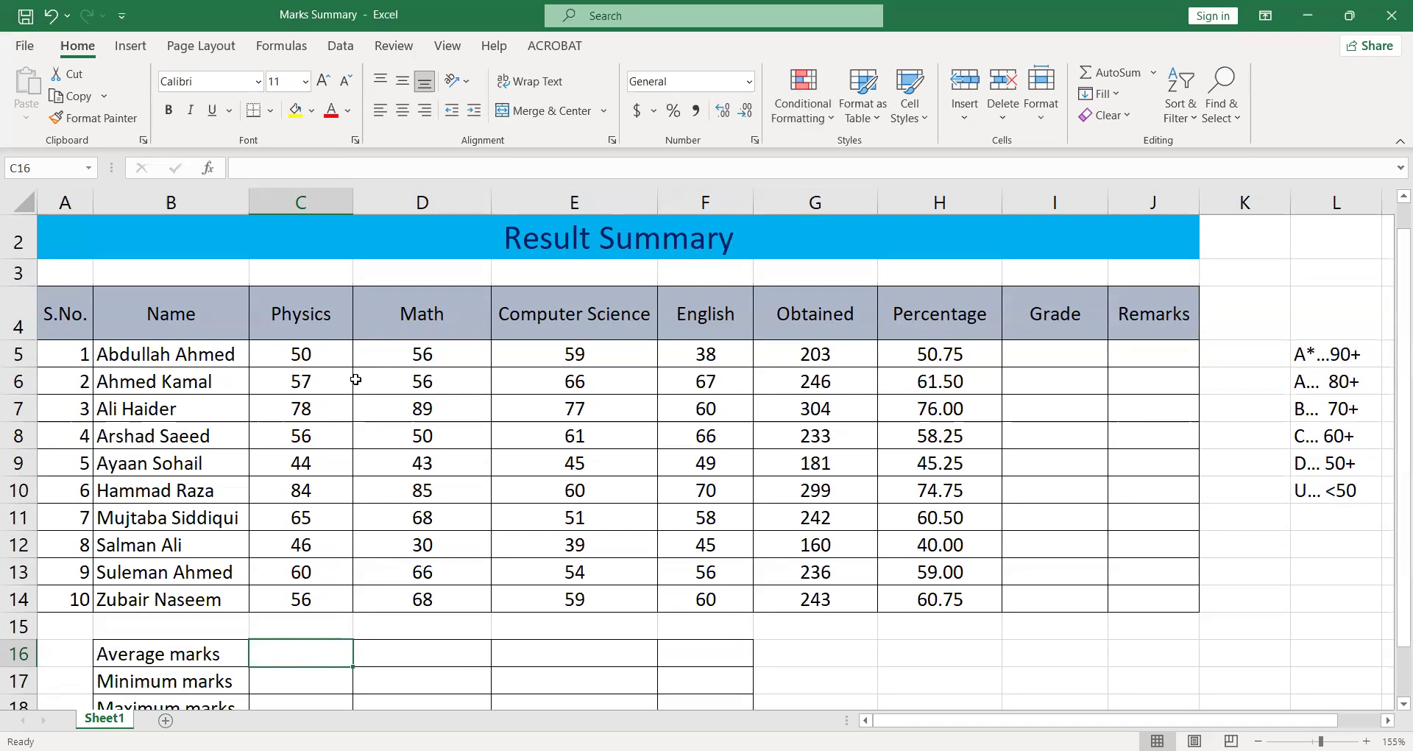
{"action": "type", "text": "="}
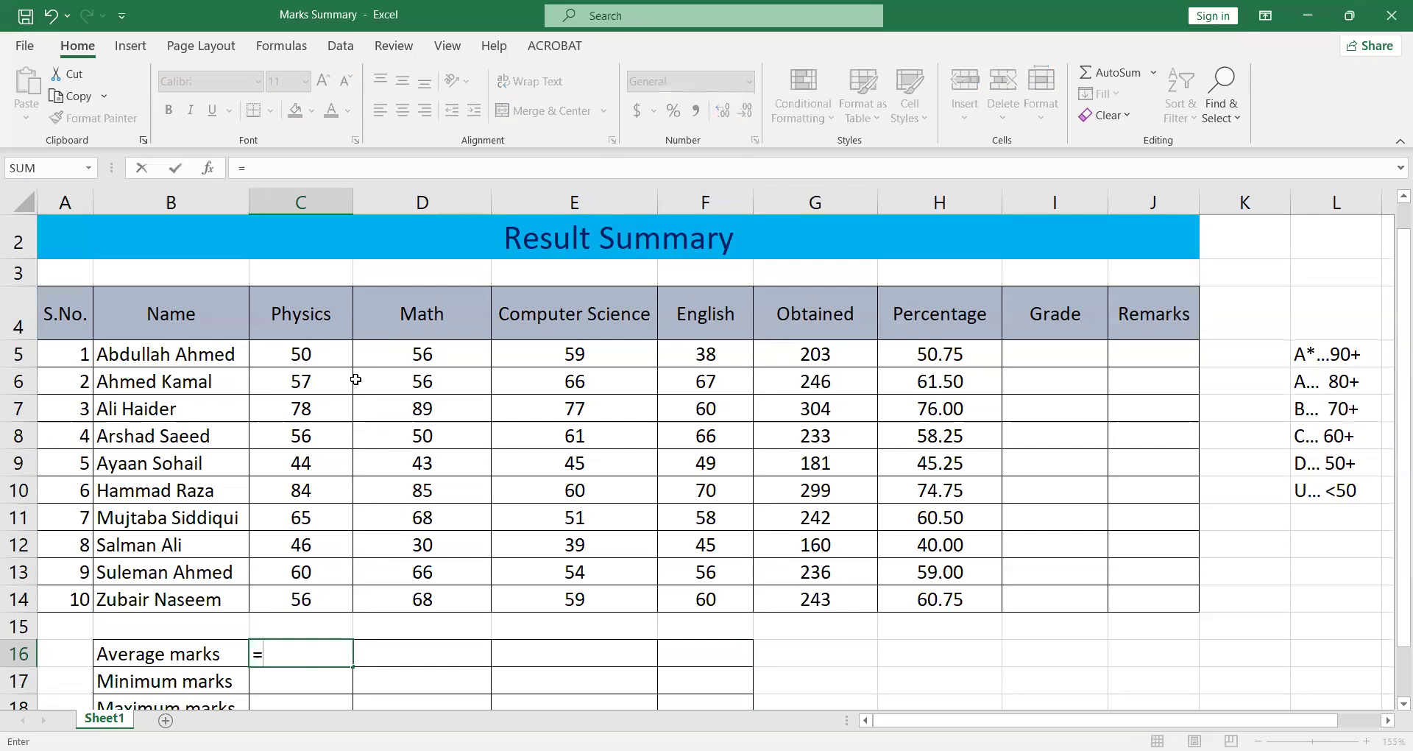
{"action": "type", "text": "average"}
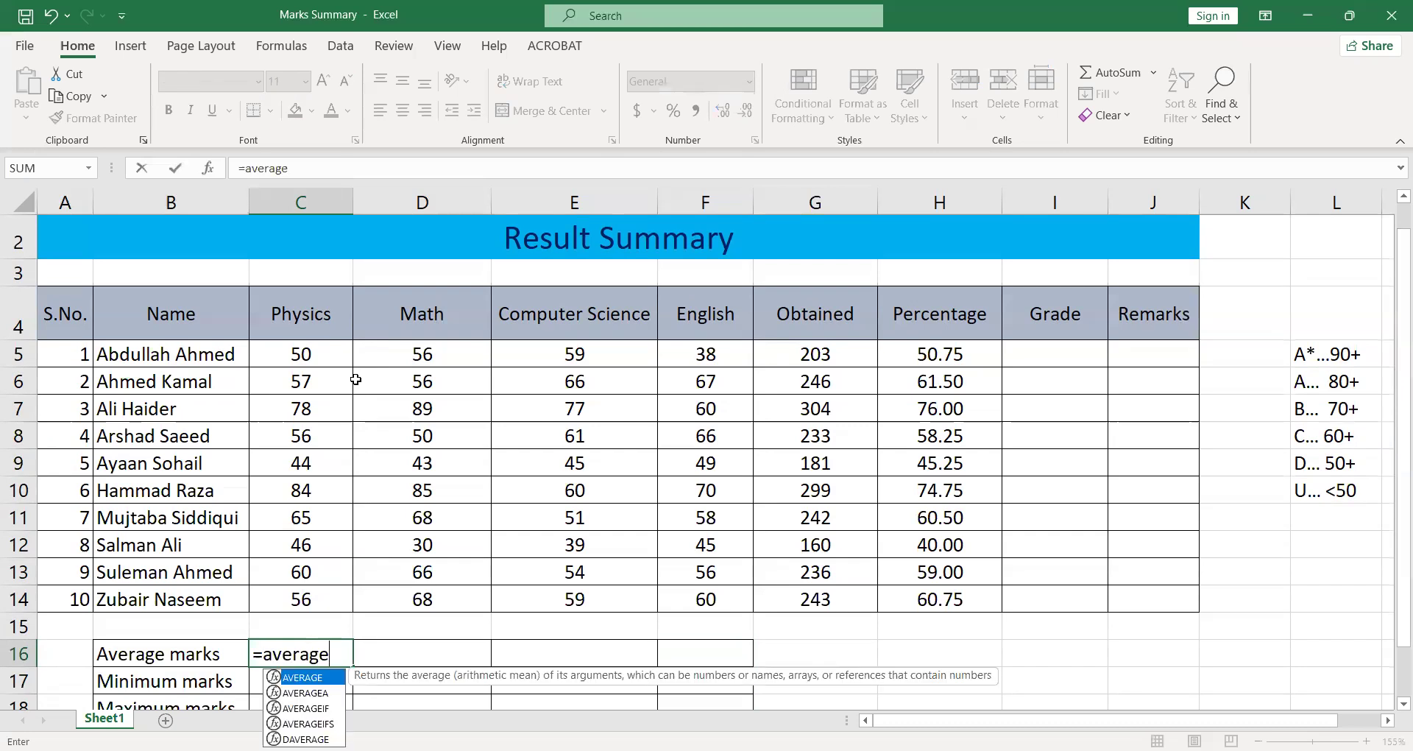
{"action": "type", "text": "("}
{"action": "left_click", "coordinate": [302, 353]}
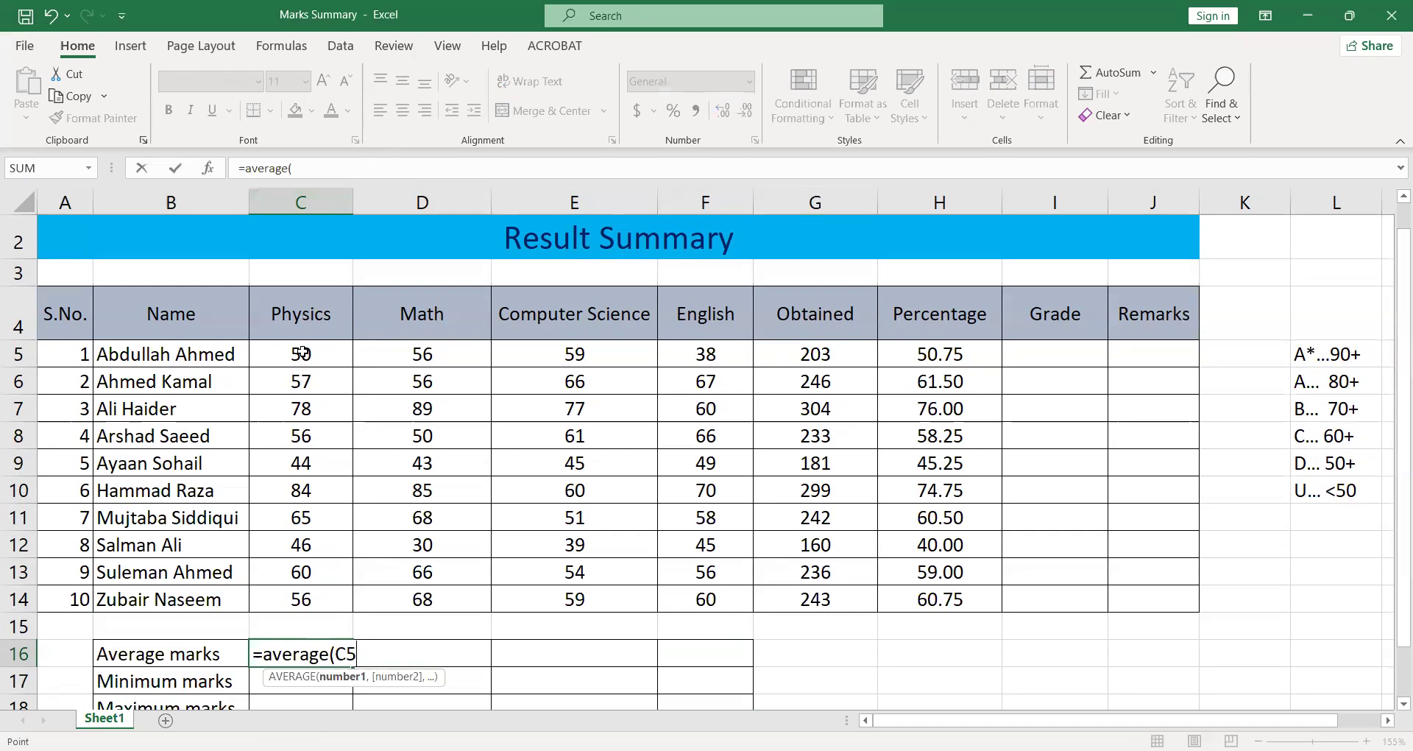
{"action": "key", "text": "shift+Down"}
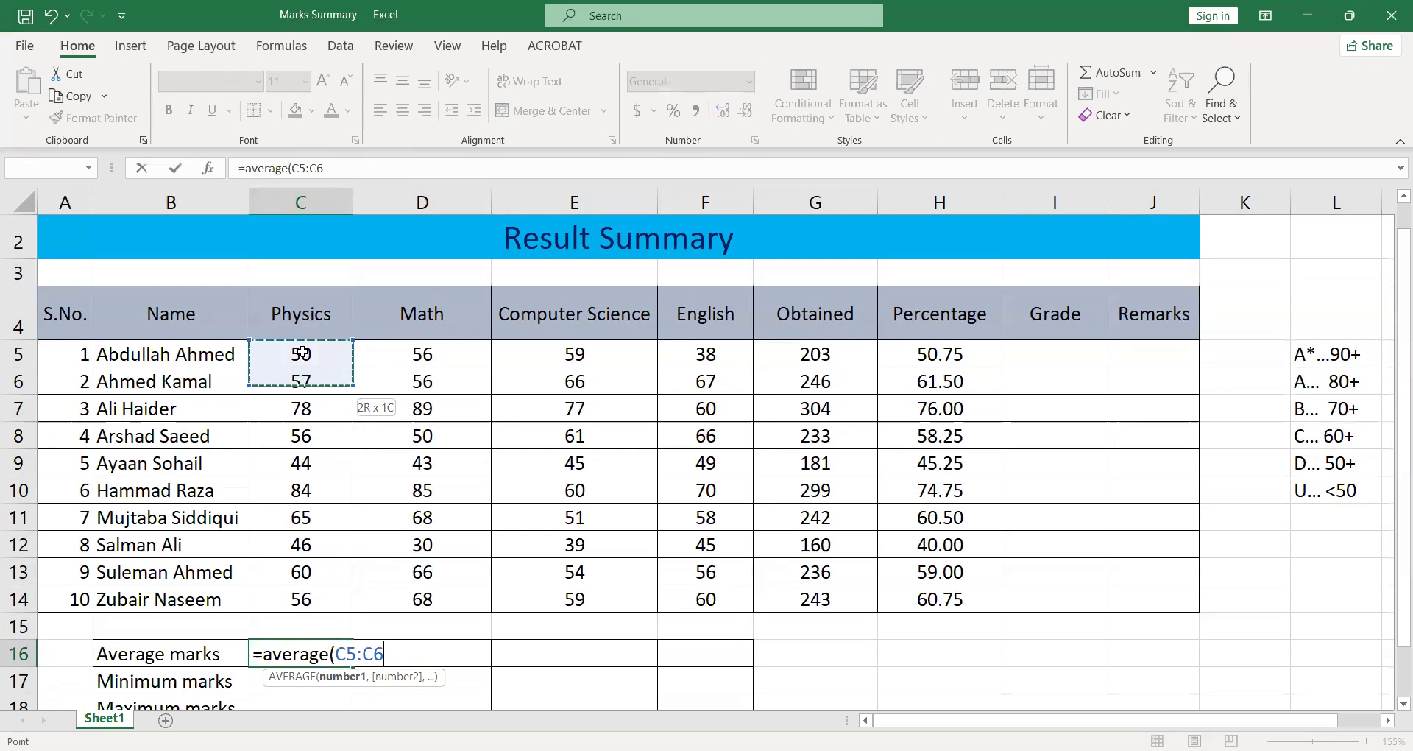
{"action": "key", "text": "ctrl+shift+Down"}
{"action": "type", "text": ")"}
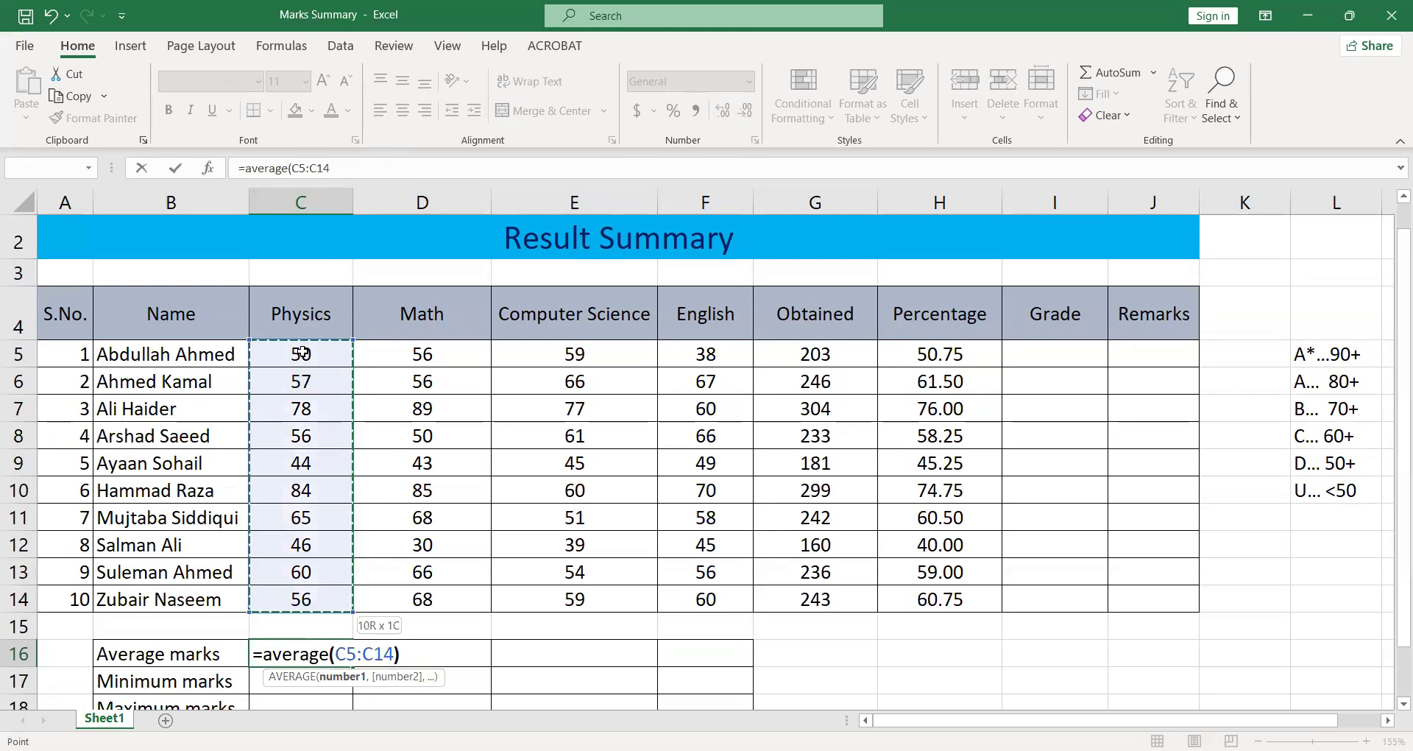
{"action": "key", "text": "Return"}
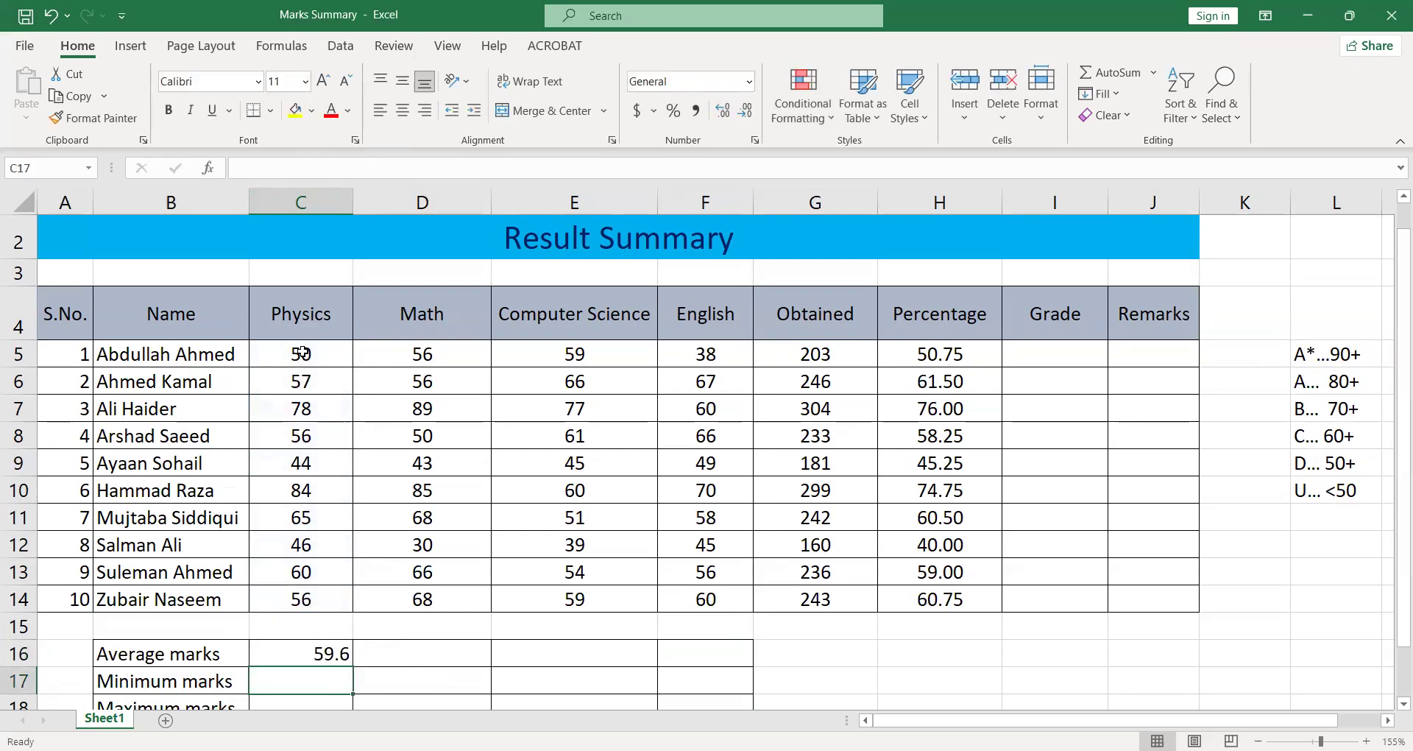
Fill the average formula from C16 across to F16 and check the copied formulas for Math and Computer Science.
{"action": "key", "text": "Up"}
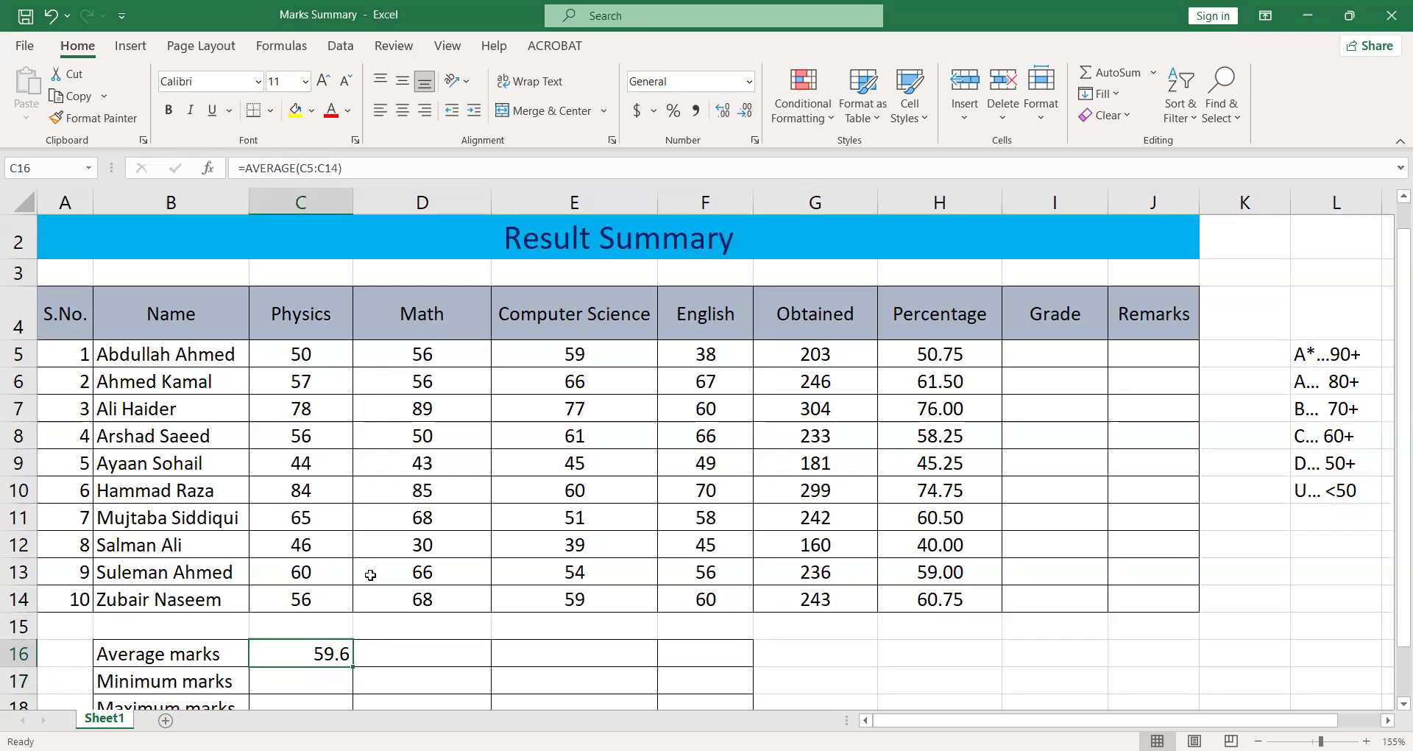
{"action": "left_click_drag", "start_coordinate": [357, 665], "coordinate": [730, 670]}
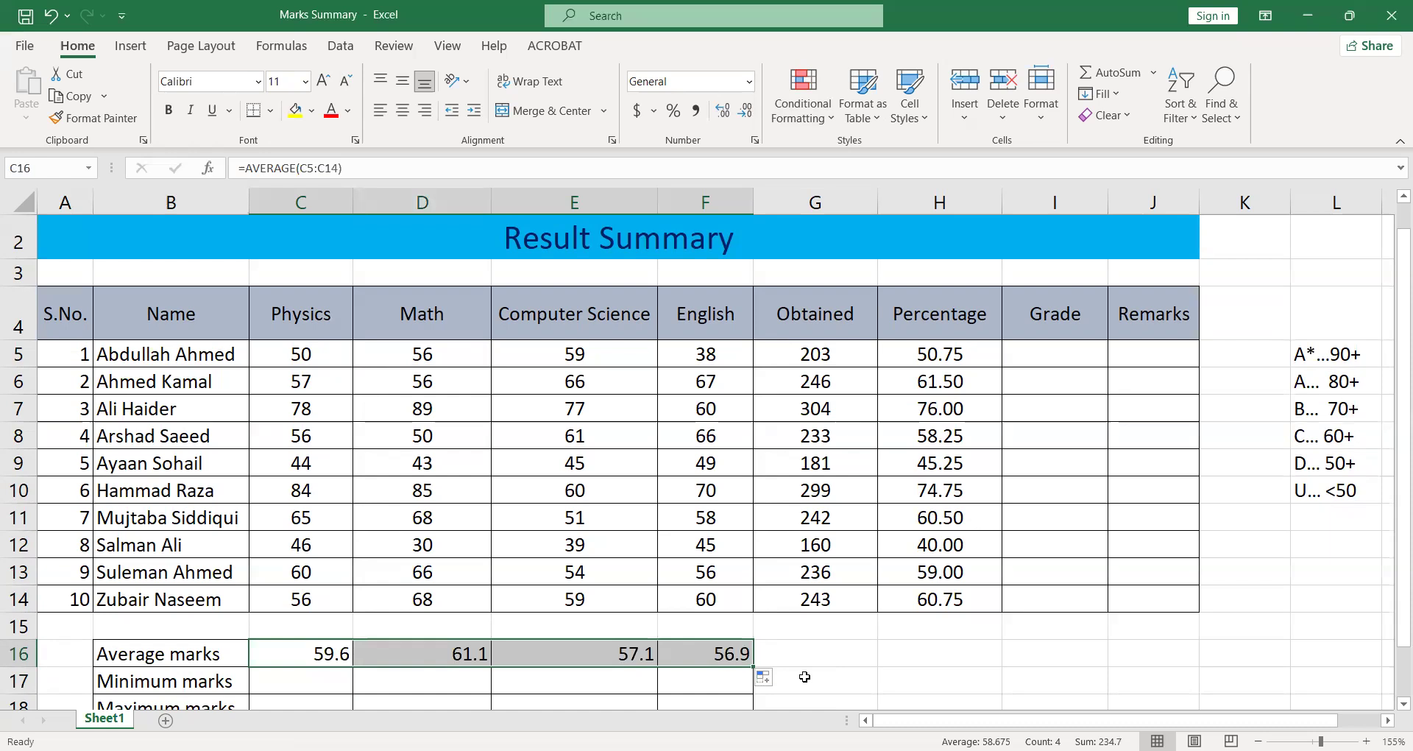
{"action": "left_click", "coordinate": [462, 657]}
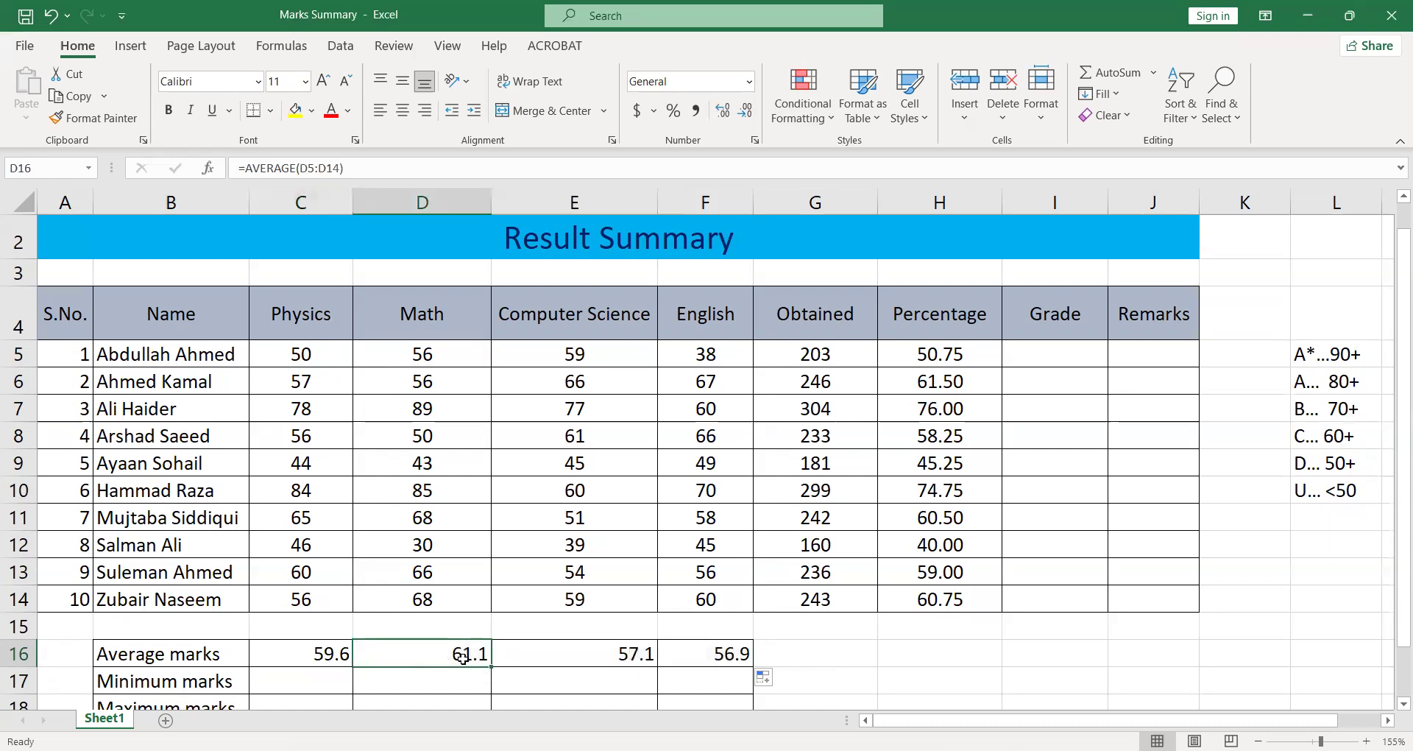
{"action": "left_click", "coordinate": [615, 648]}
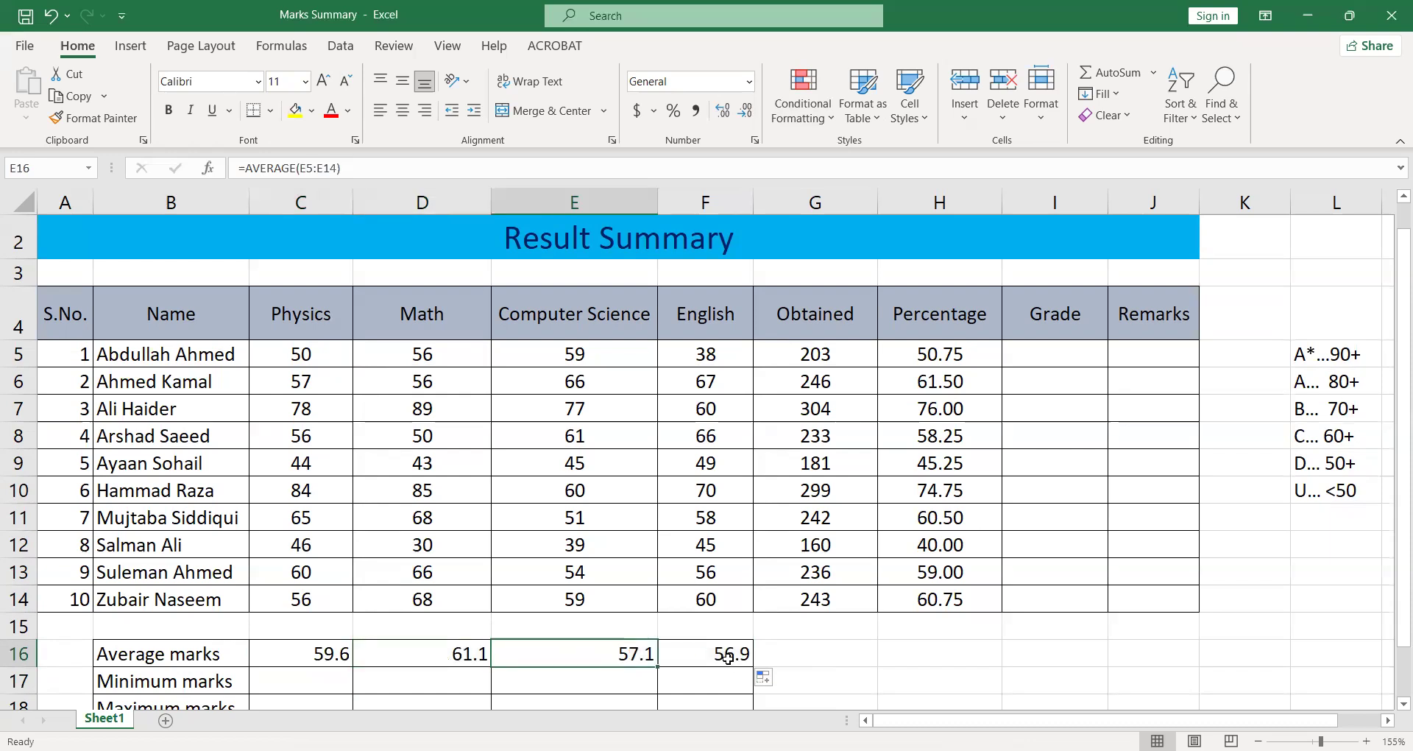
Set the sixth student's English mark in F10 to 75.
{"action": "left_click", "coordinate": [713, 498]}
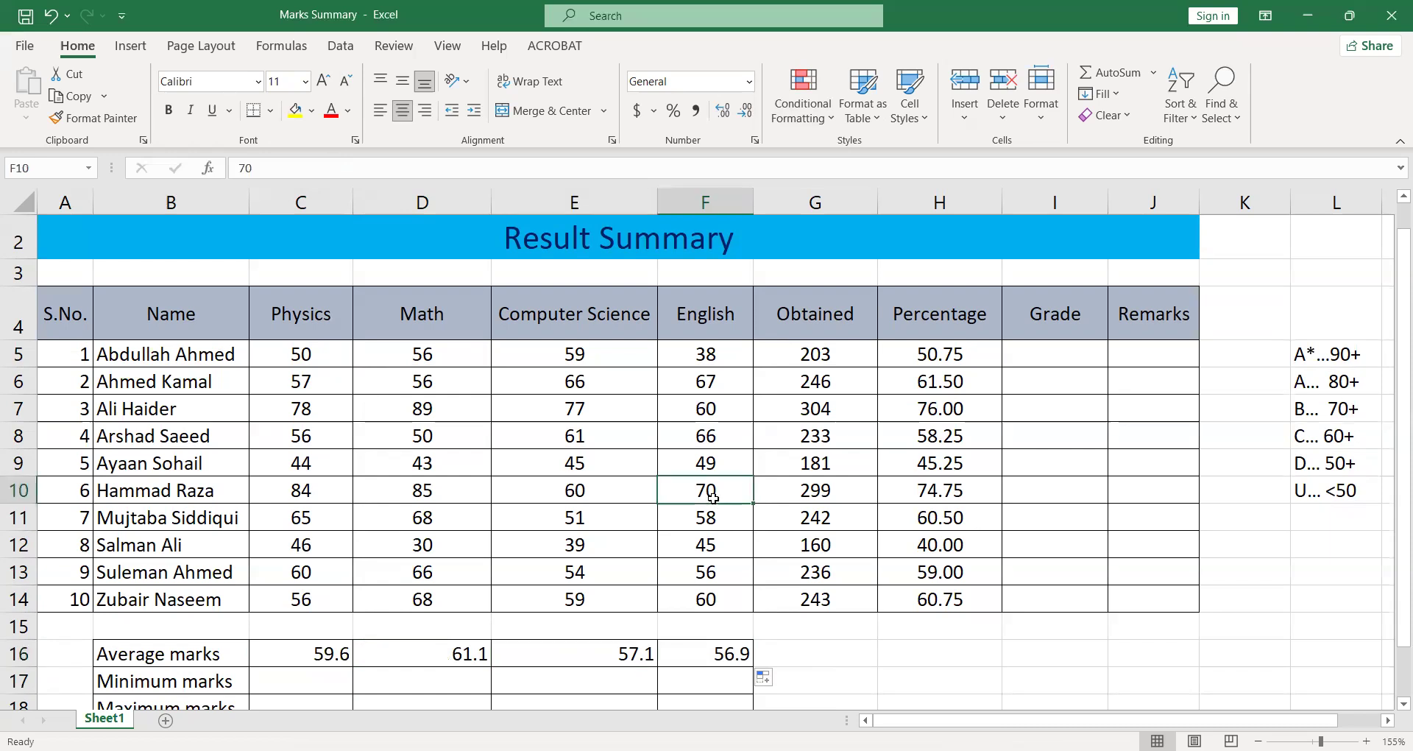
{"action": "type", "text": "75"}
{"action": "key", "text": "Return"}
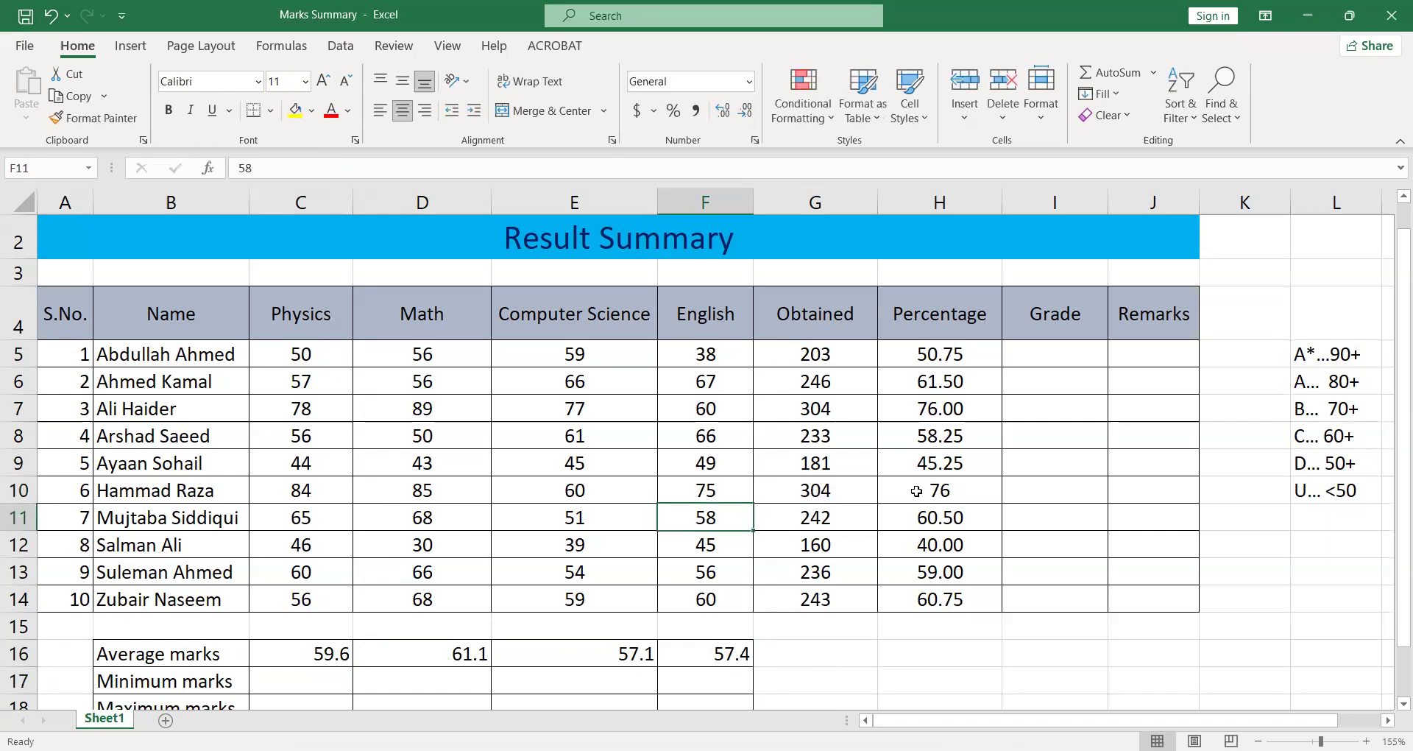
{"action": "left_click", "coordinate": [611, 657]}
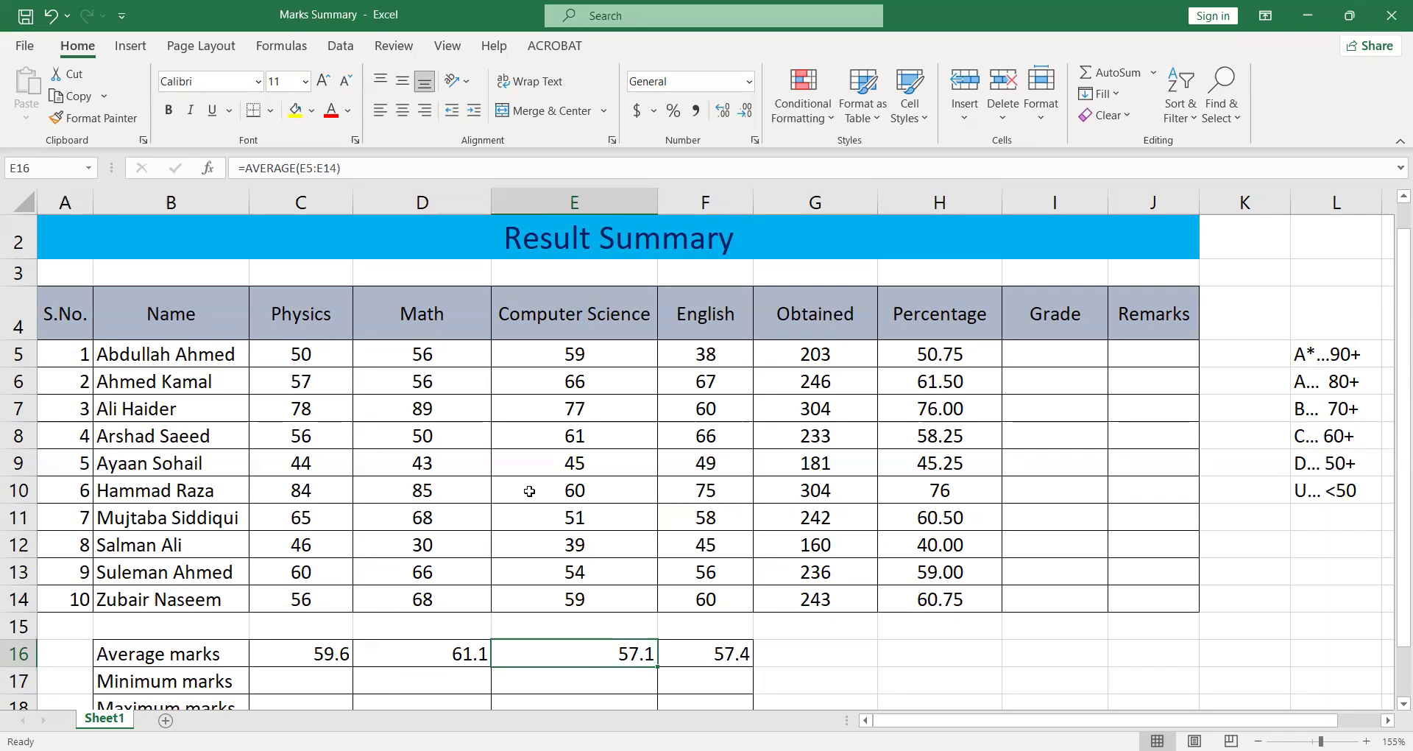
Calculate the minimum Physics mark in C17 with the formula =MIN(C5:C14).
{"action": "left_click", "coordinate": [335, 684]}
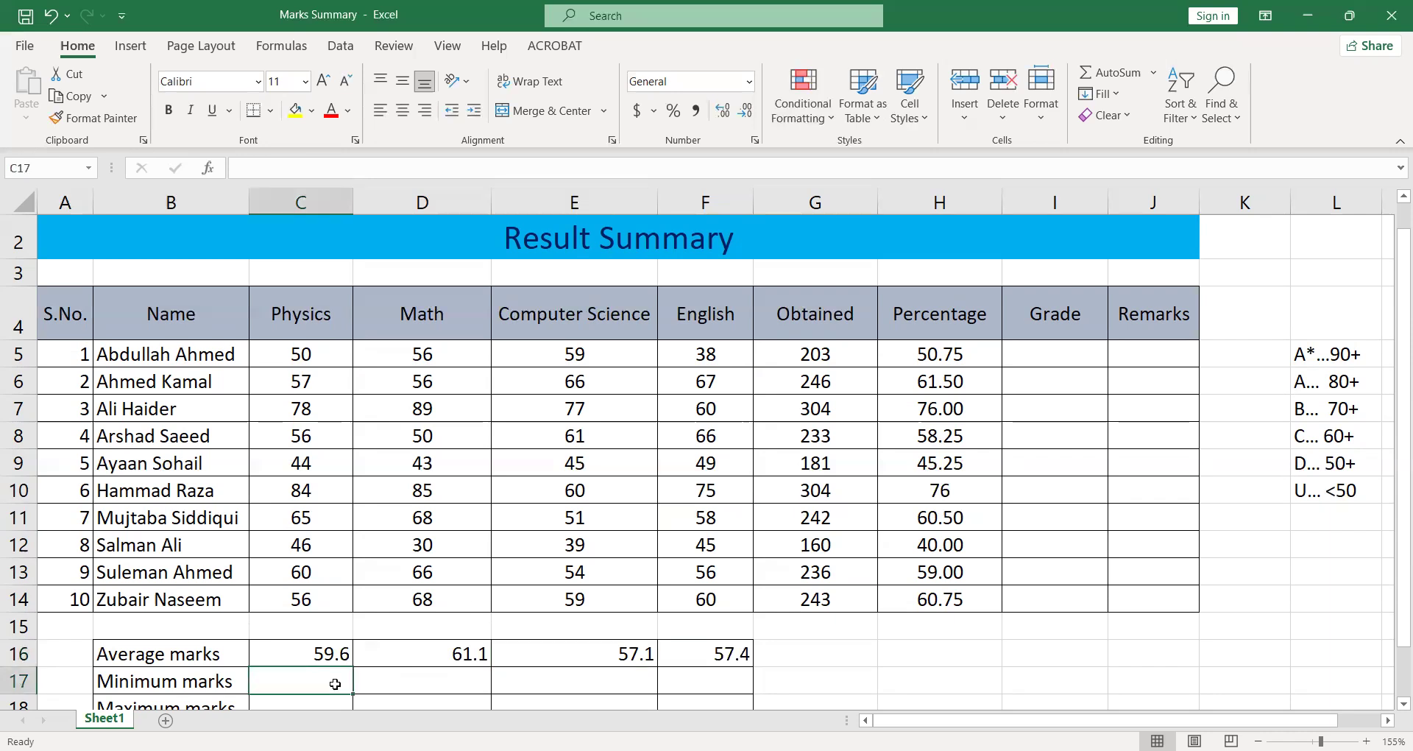
{"action": "scroll", "coordinate": [335, 683], "scroll_direction": "down", "scroll_amount": 1}
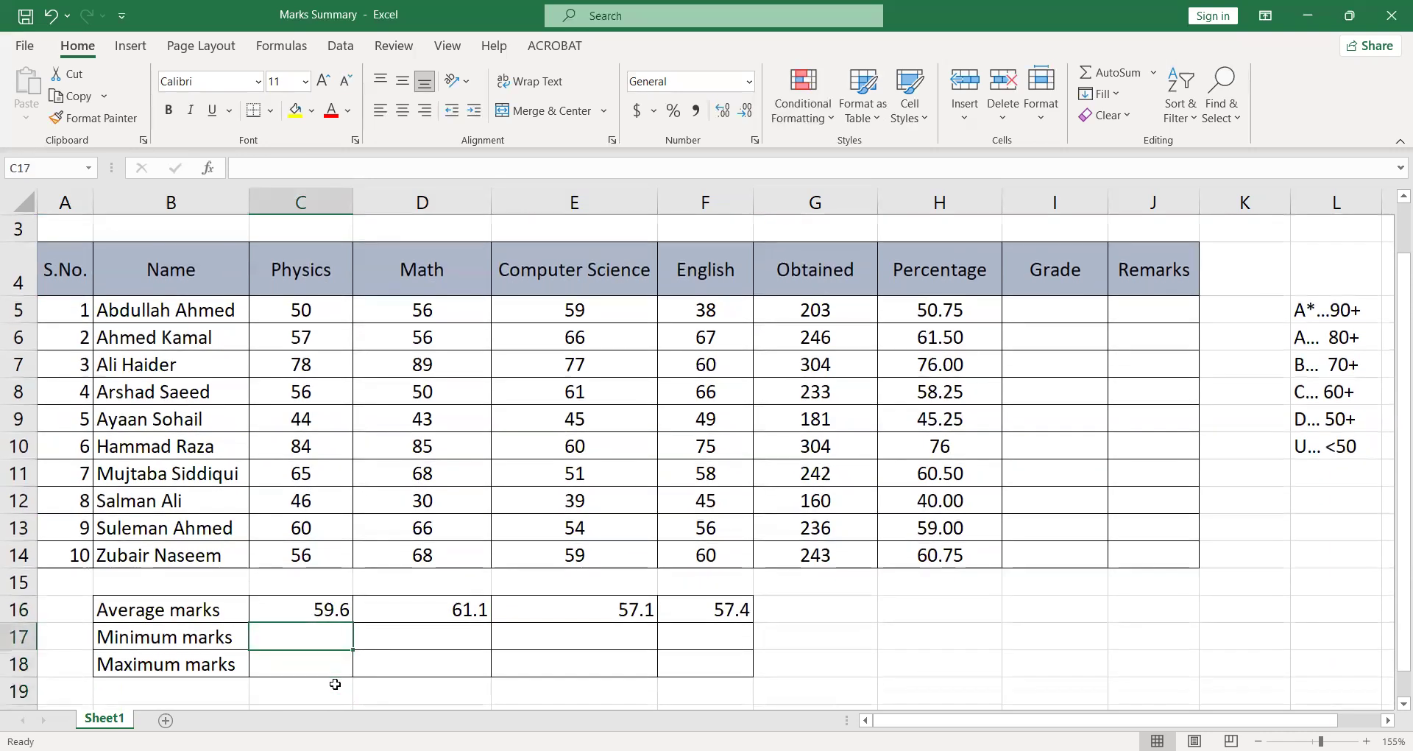
{"action": "type", "text": "="}
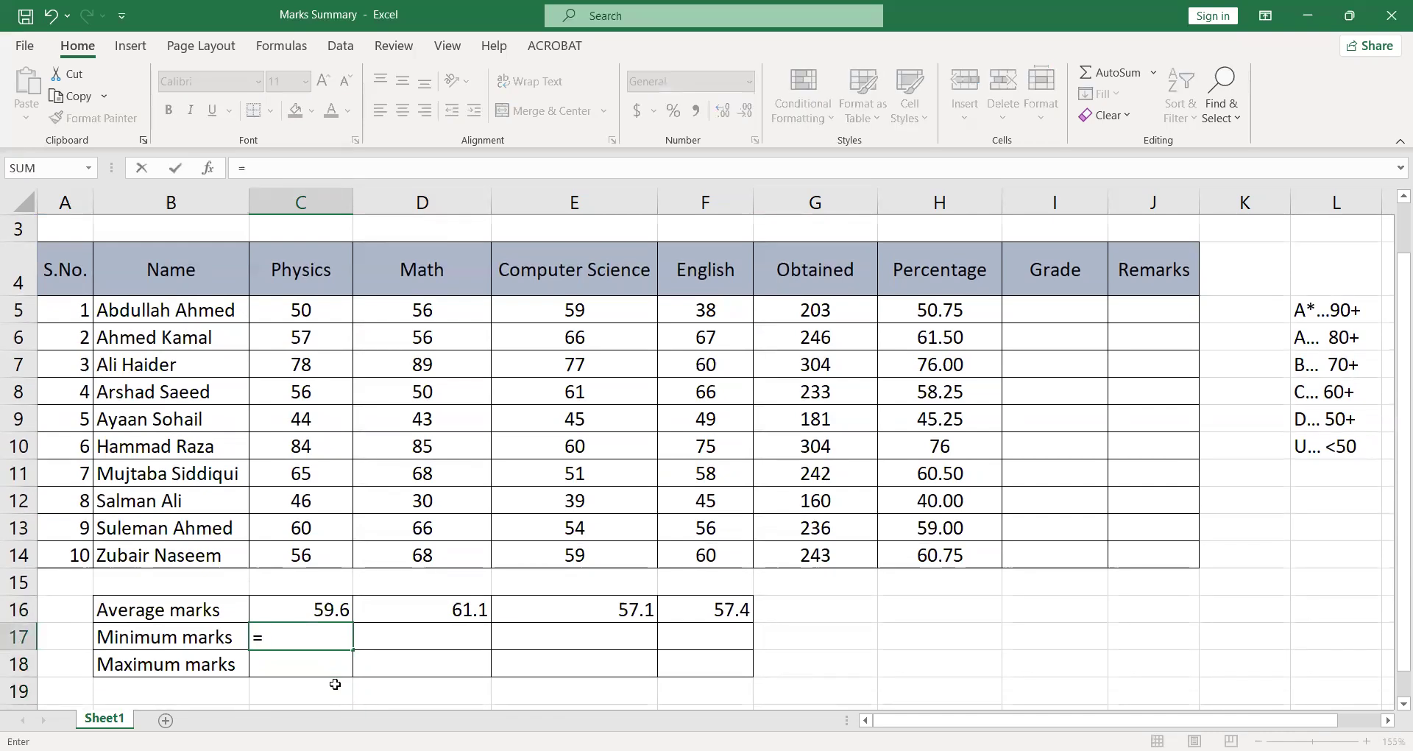
{"action": "type", "text": "min"}
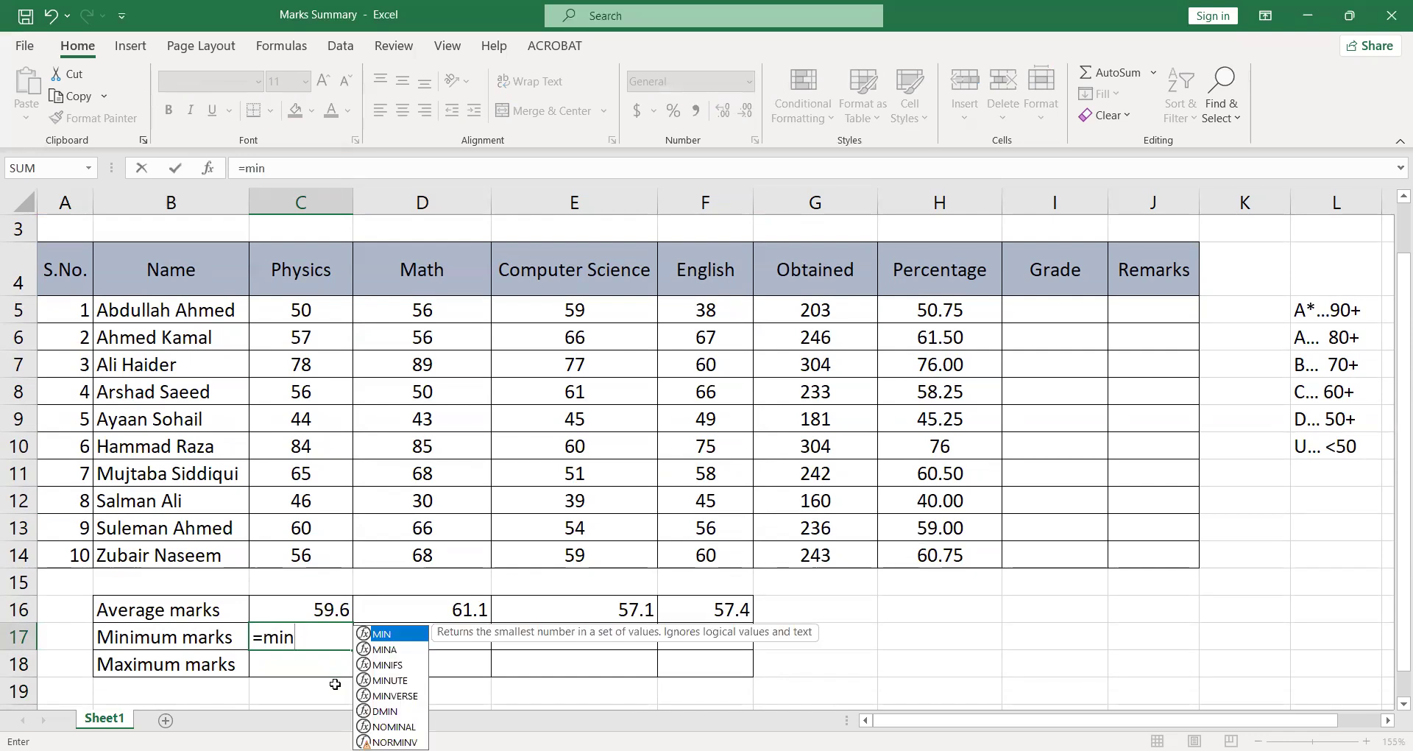
{"action": "type", "text": "("}
{"action": "left_click", "coordinate": [282, 316]}
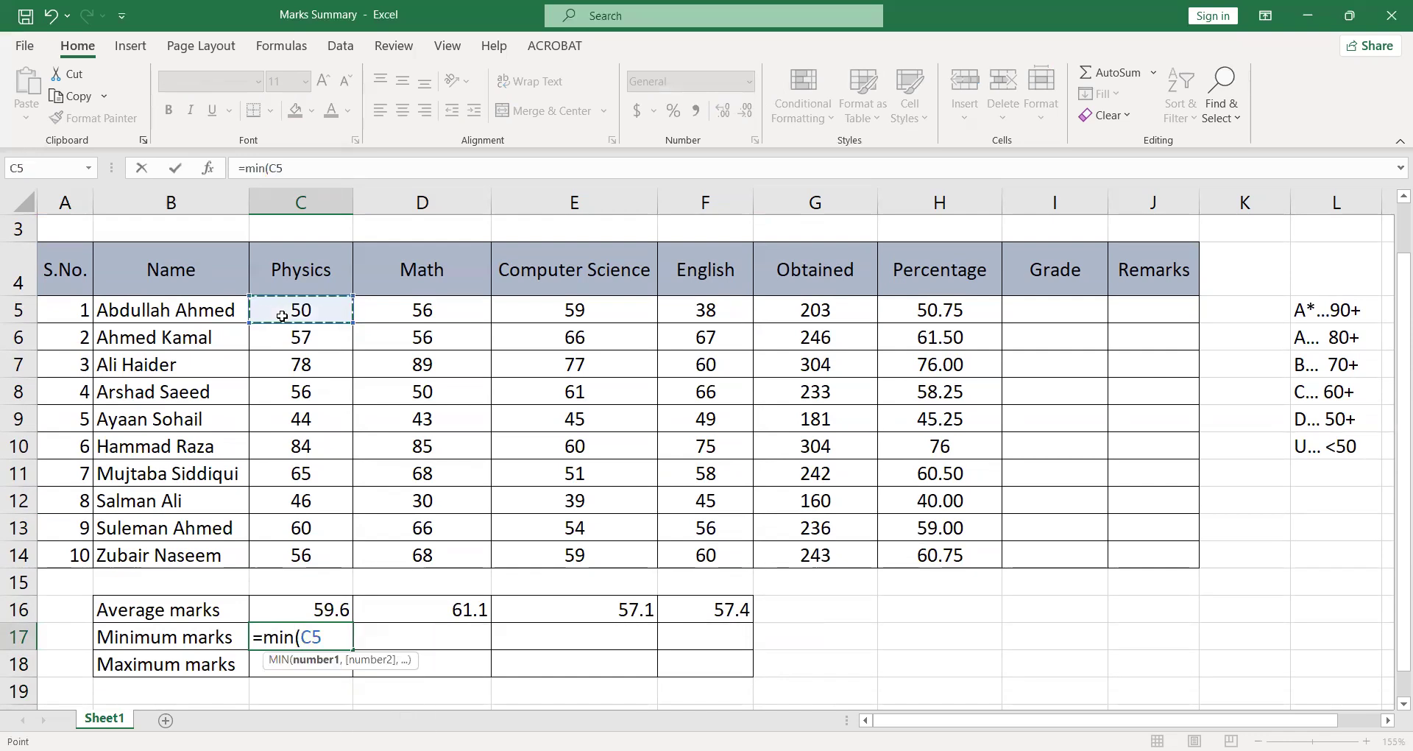
{"action": "key", "text": "shift+Down"}
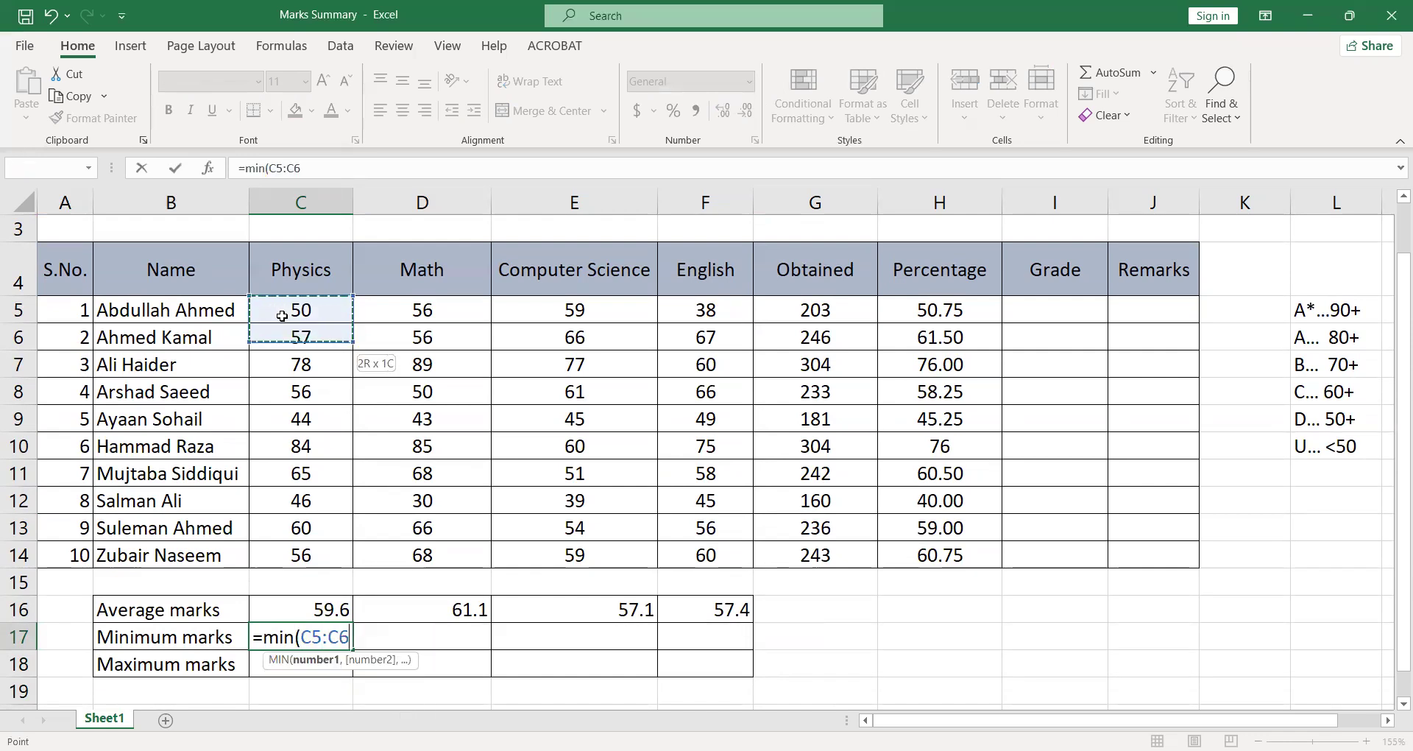
{"action": "key", "text": "ctrl+shift+Down"}
{"action": "type", "text": ")"}
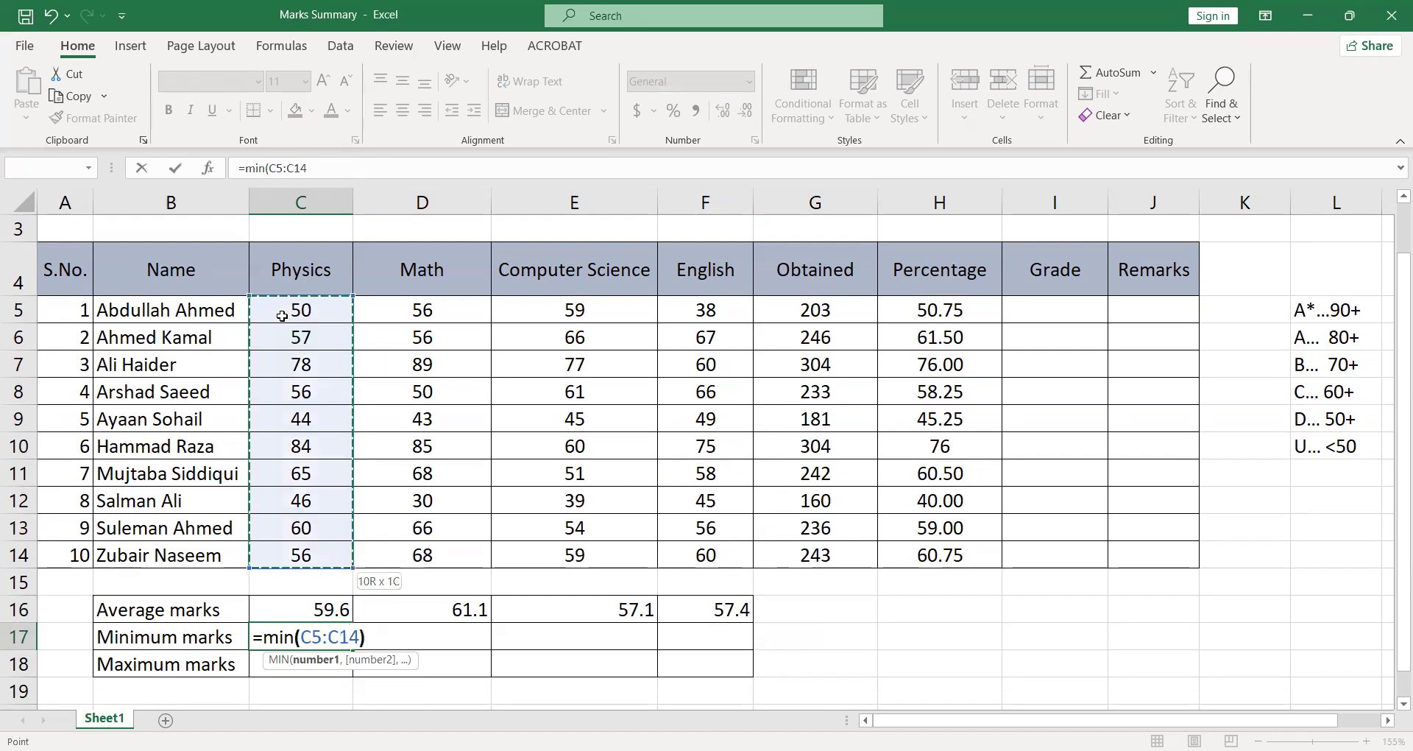
{"action": "type", "text": "3"}
{"action": "key", "text": "BackSpace"}
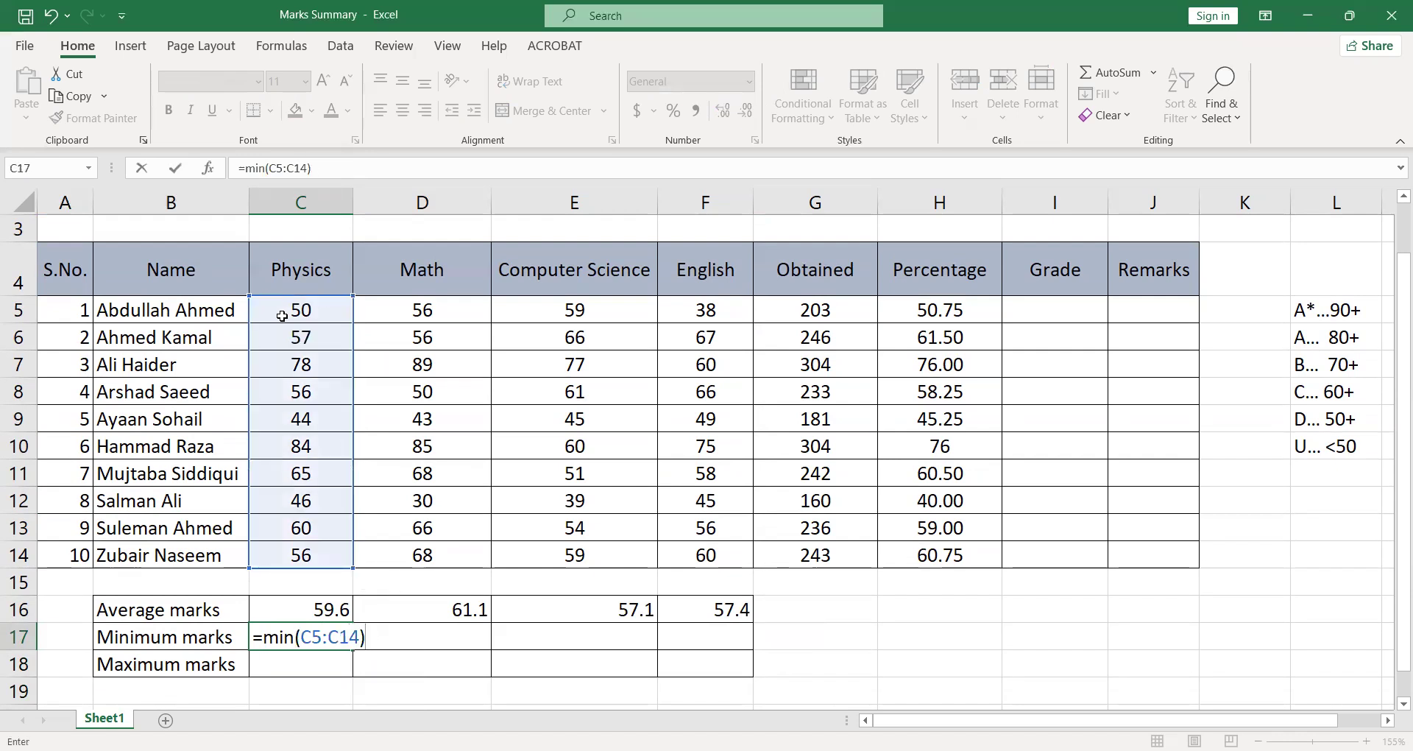
{"action": "key", "text": "Return"}
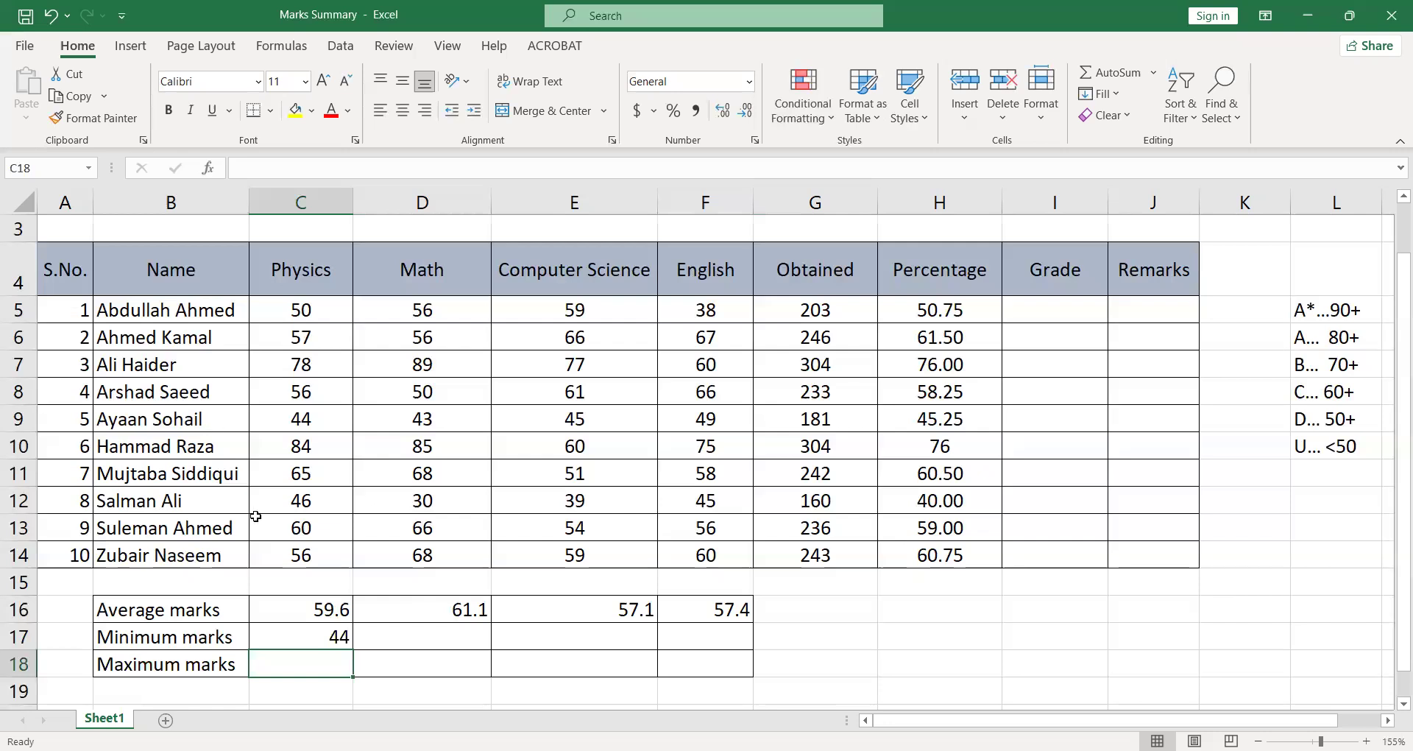
Fill the minimum formula from C17 across to F17 and check the copied formulas for Computer Science and English.
{"action": "left_click", "coordinate": [322, 644]}
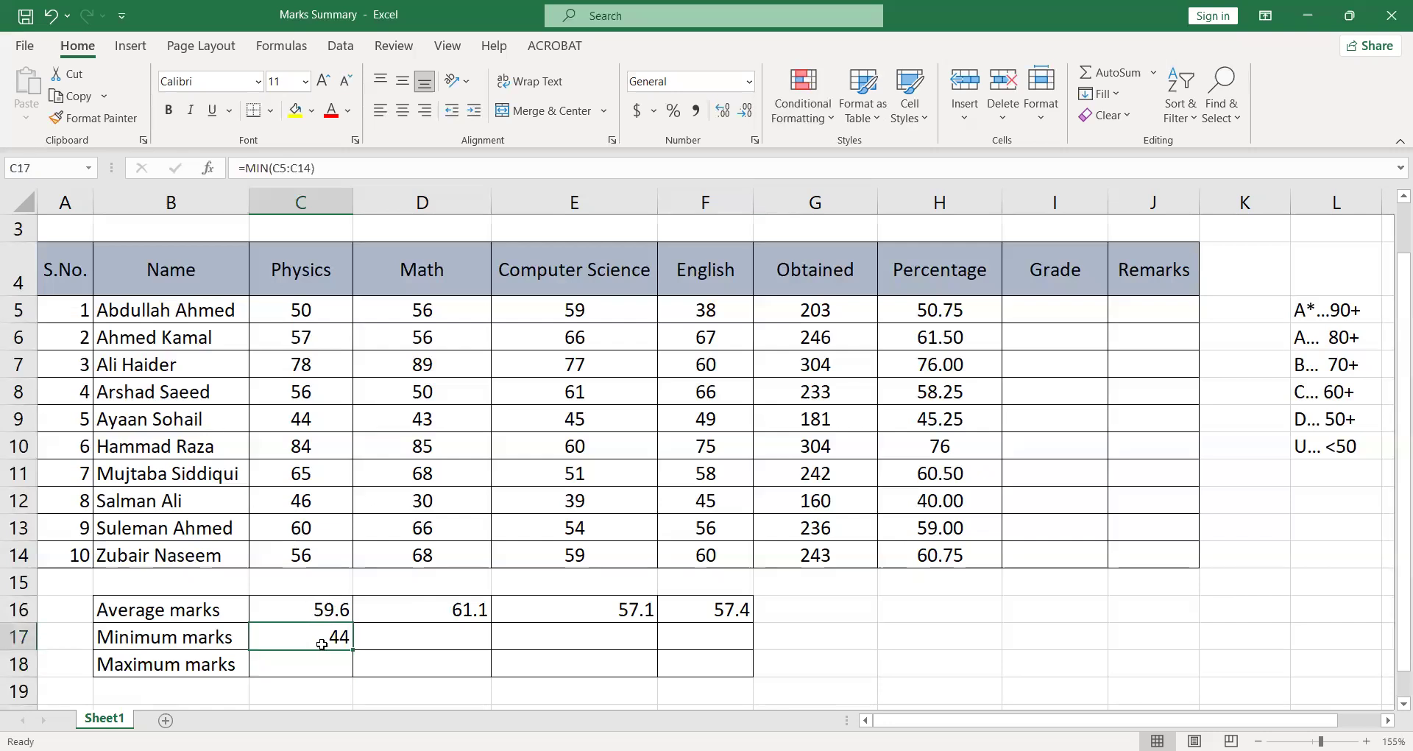
{"action": "left_click_drag", "start_coordinate": [354, 649], "coordinate": [726, 650]}
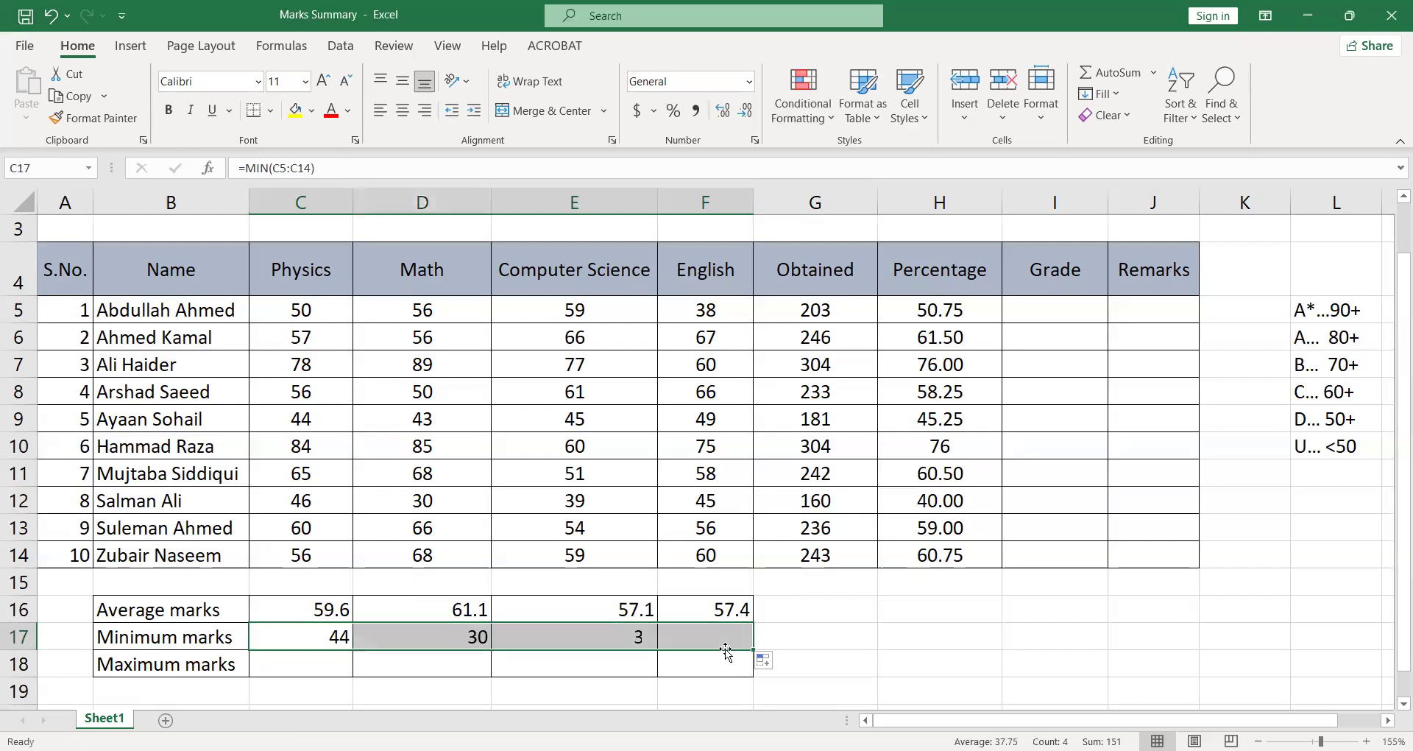
{"action": "left_click", "coordinate": [837, 639]}
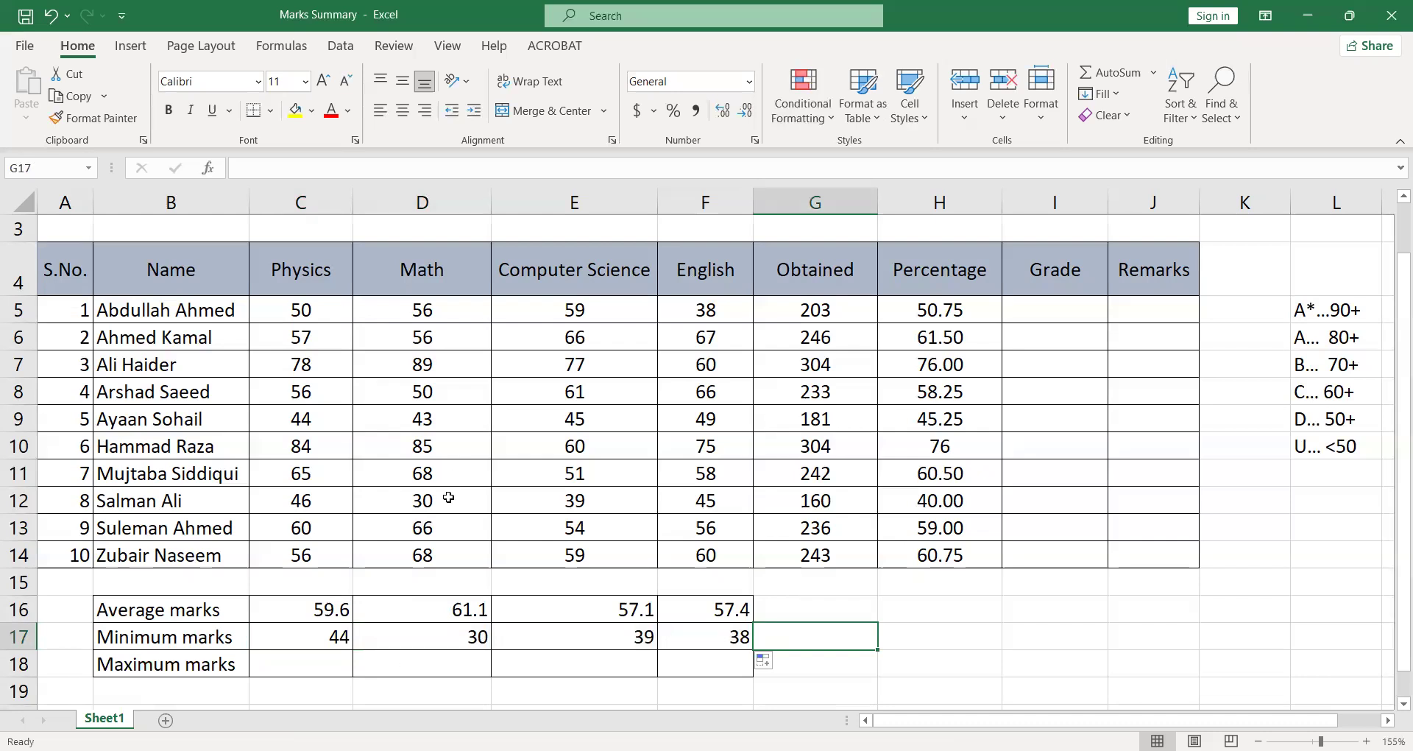
{"action": "left_click", "coordinate": [562, 633]}
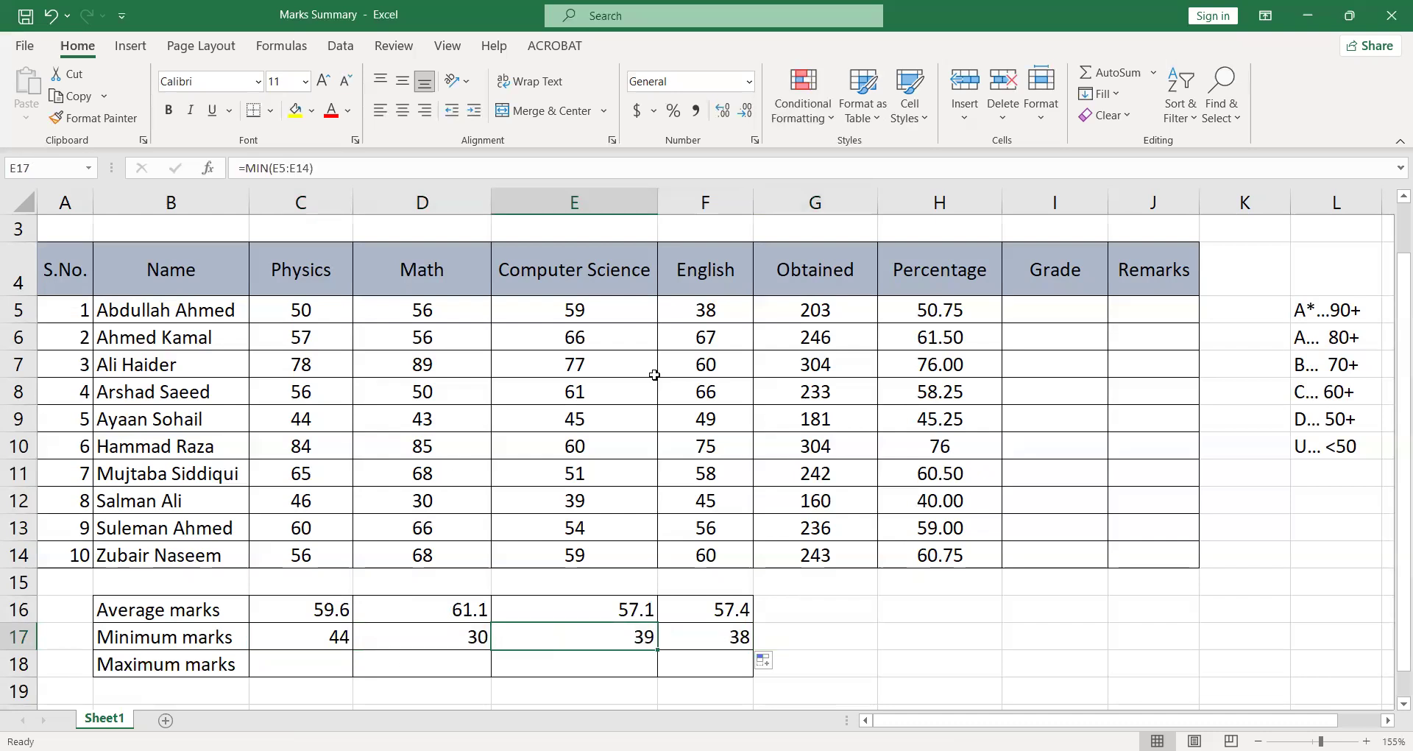
{"action": "left_click", "coordinate": [687, 641]}
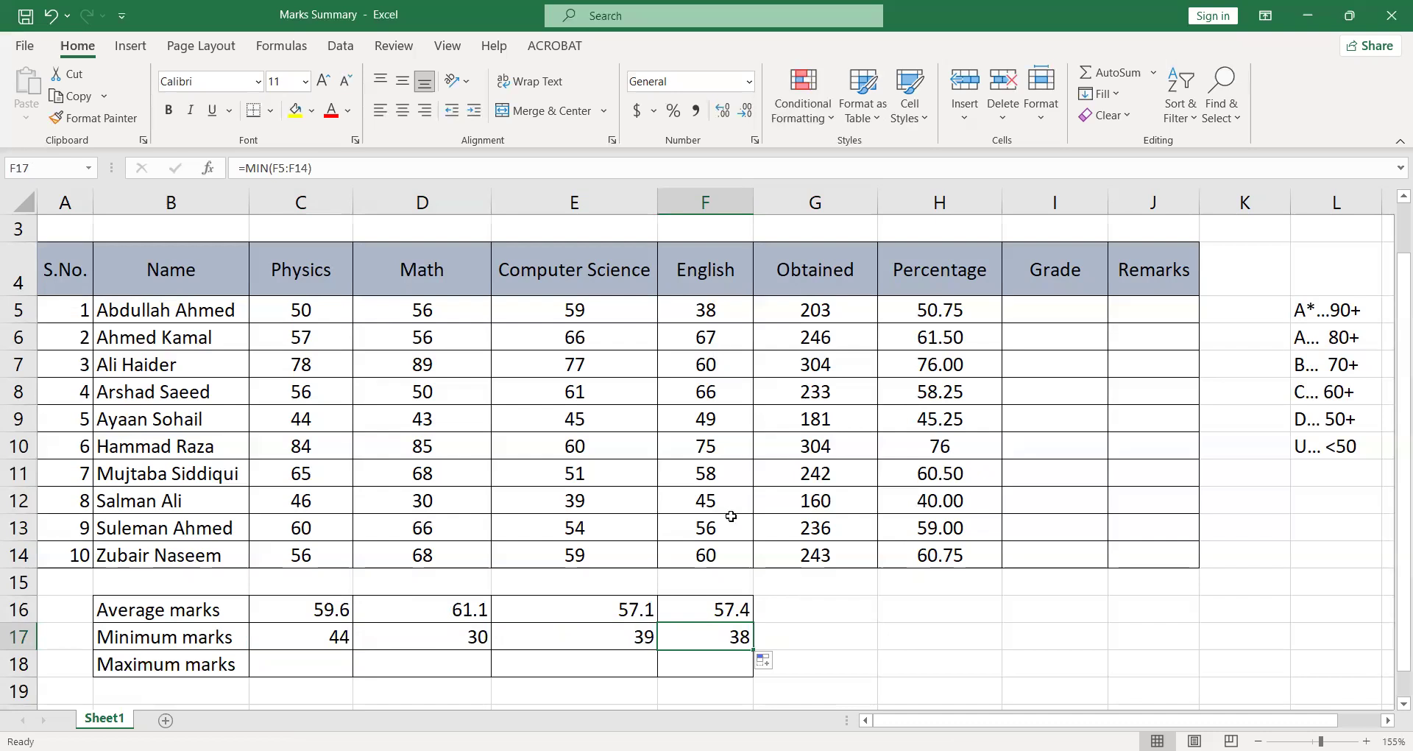
Calculate the maximum Physics mark in C18 with the formula =MAX(C5:C14).
{"action": "key", "text": "Down"}
{"action": "key", "text": "Left"}
{"action": "key", "text": "Left"}
{"action": "key", "text": "Left"}
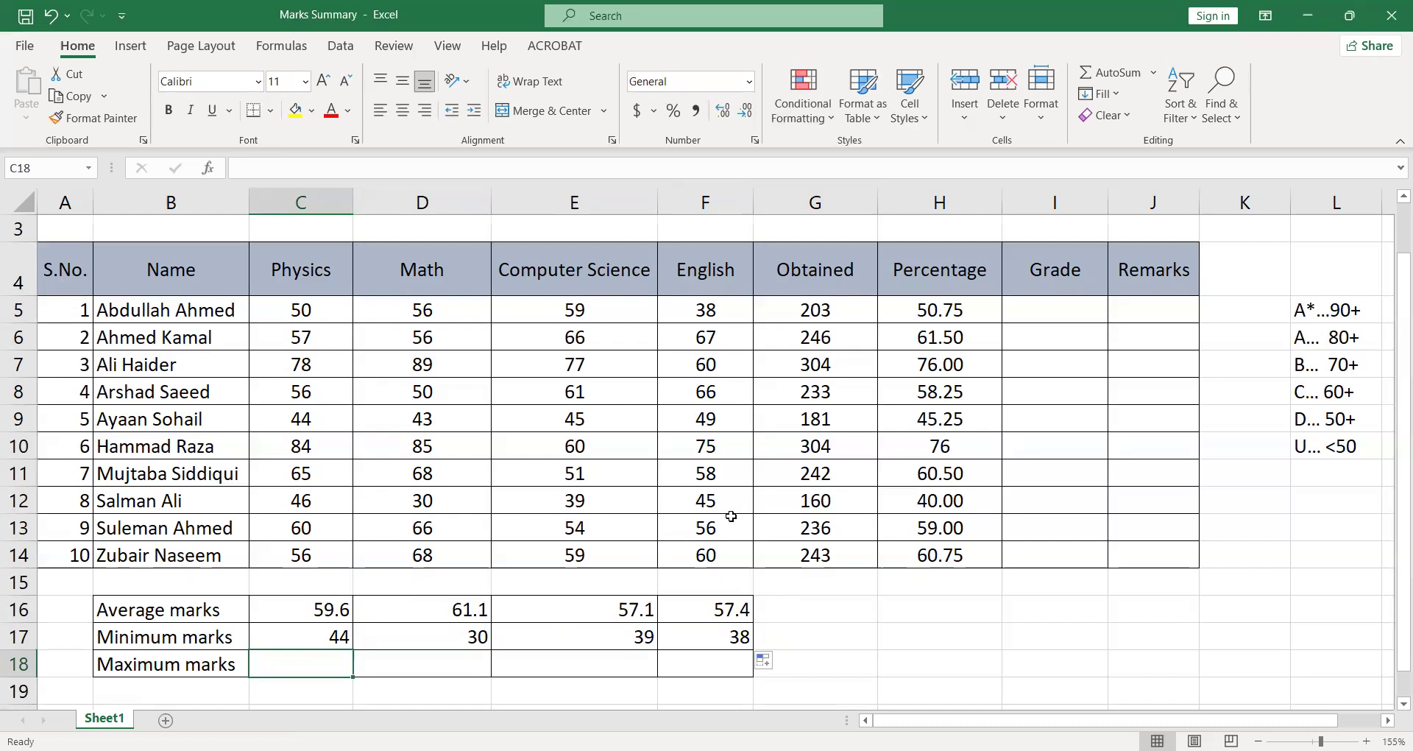
{"action": "type", "text": "="}
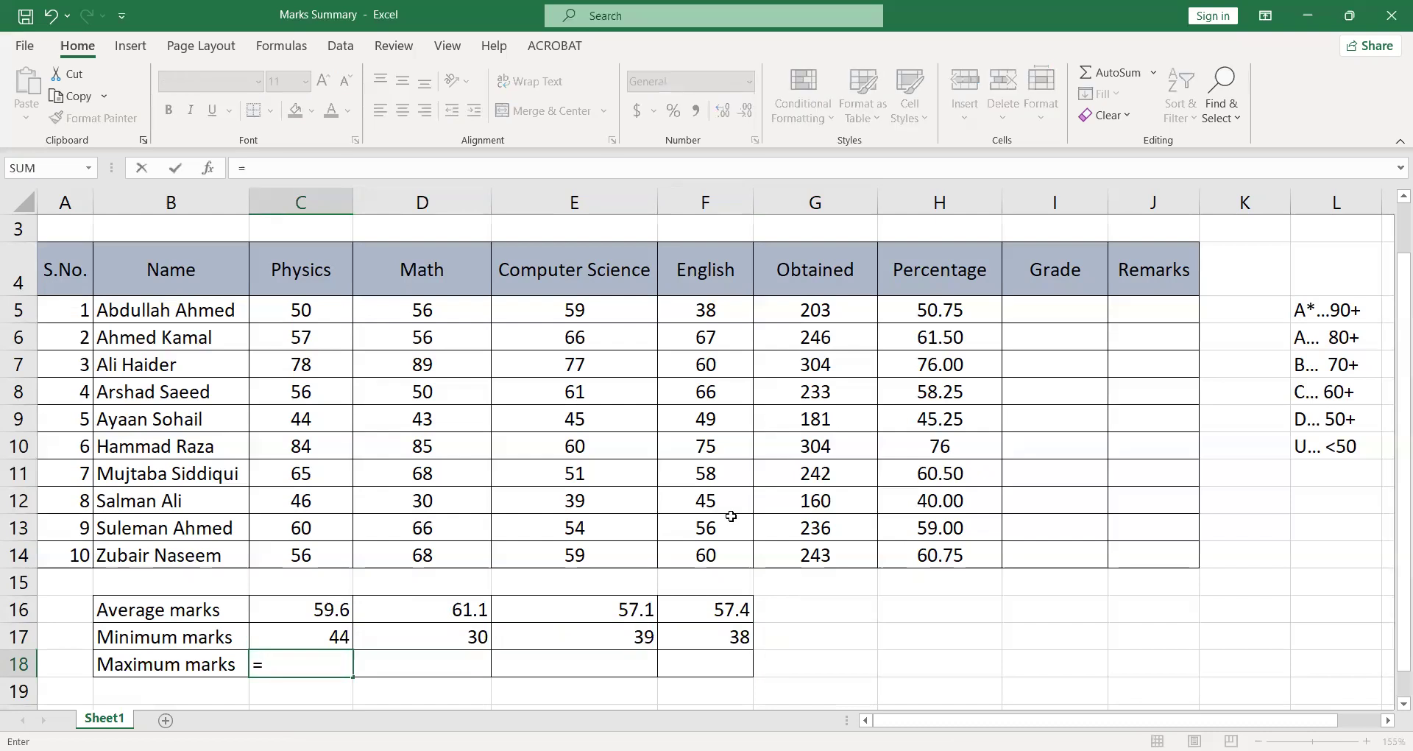
{"action": "type", "text": "MAX("}
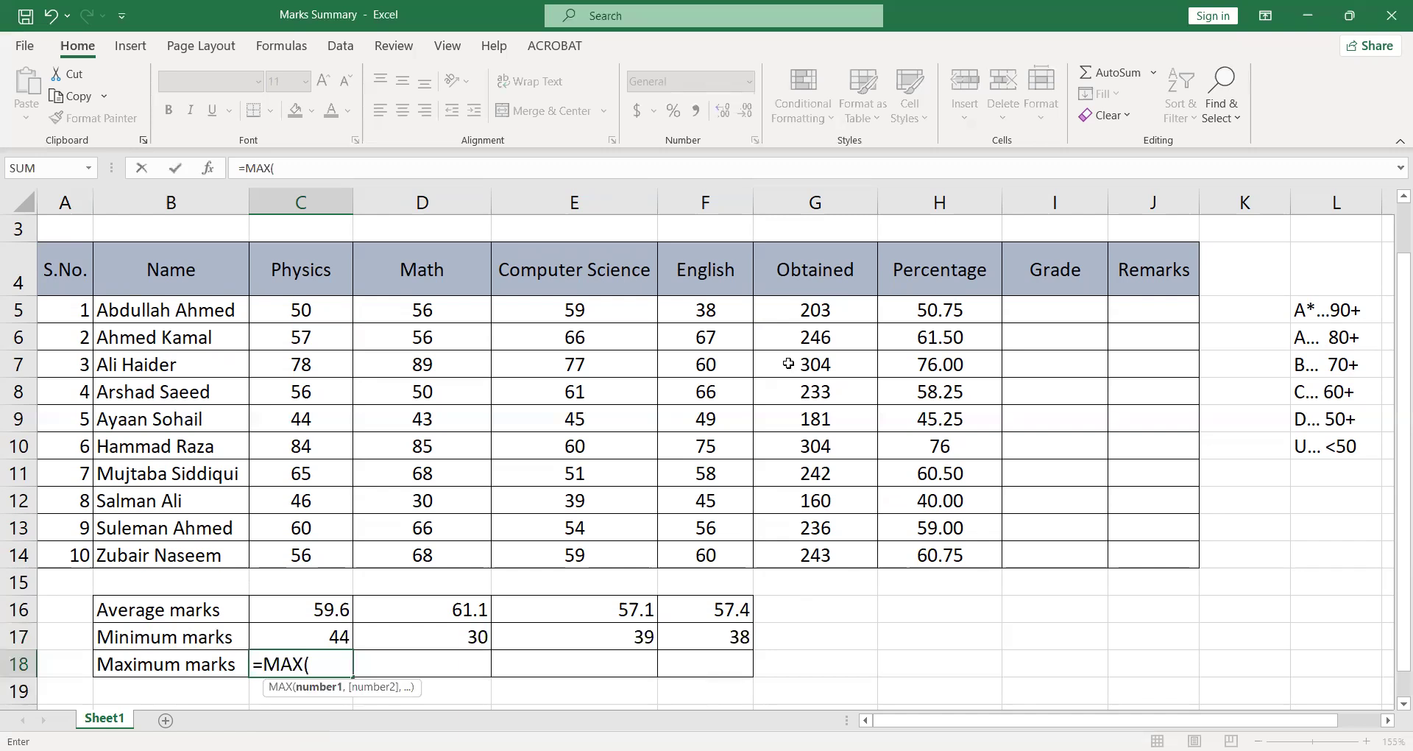
{"action": "left_click", "coordinate": [304, 310]}
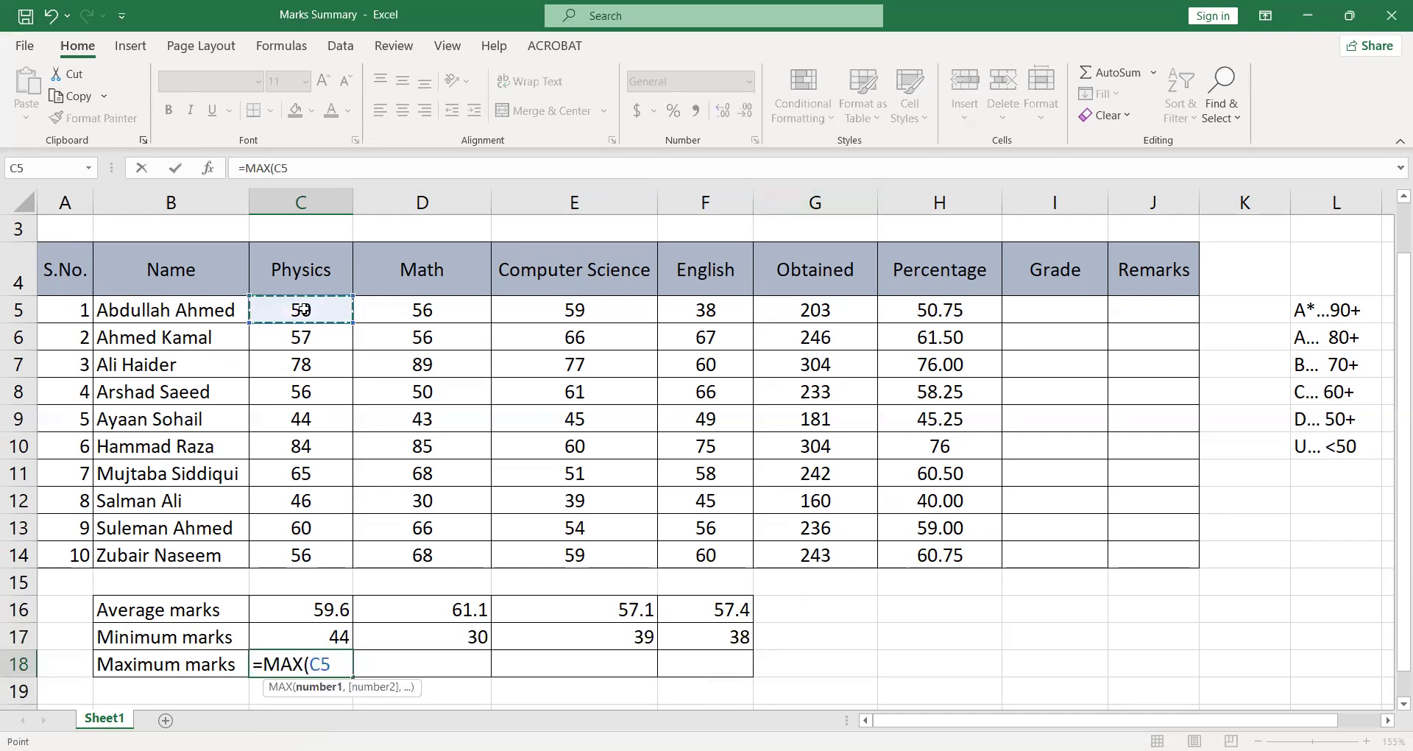
{"action": "key", "text": "shift+Down"}
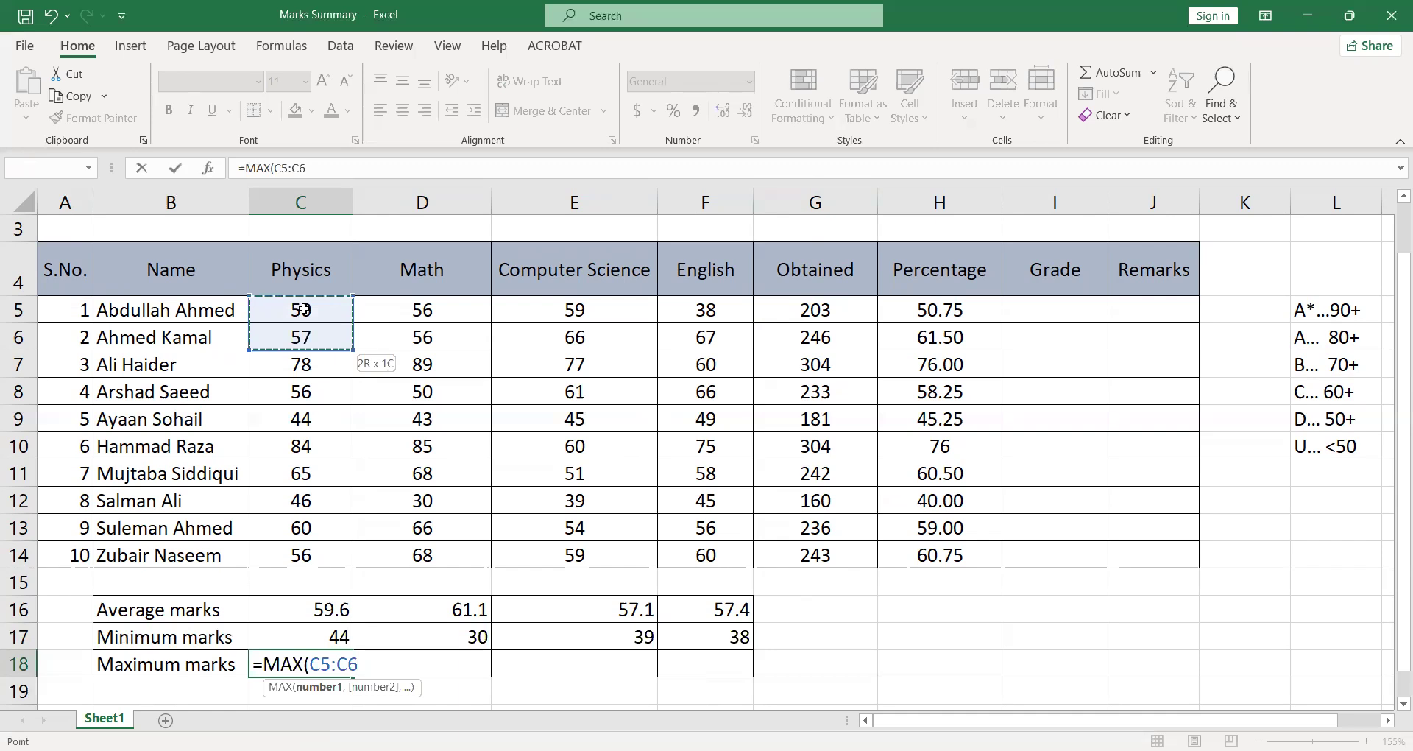
{"action": "key", "text": "ctrl+shift+Down"}
{"action": "type", "text": ")"}
{"action": "key", "text": "Return"}
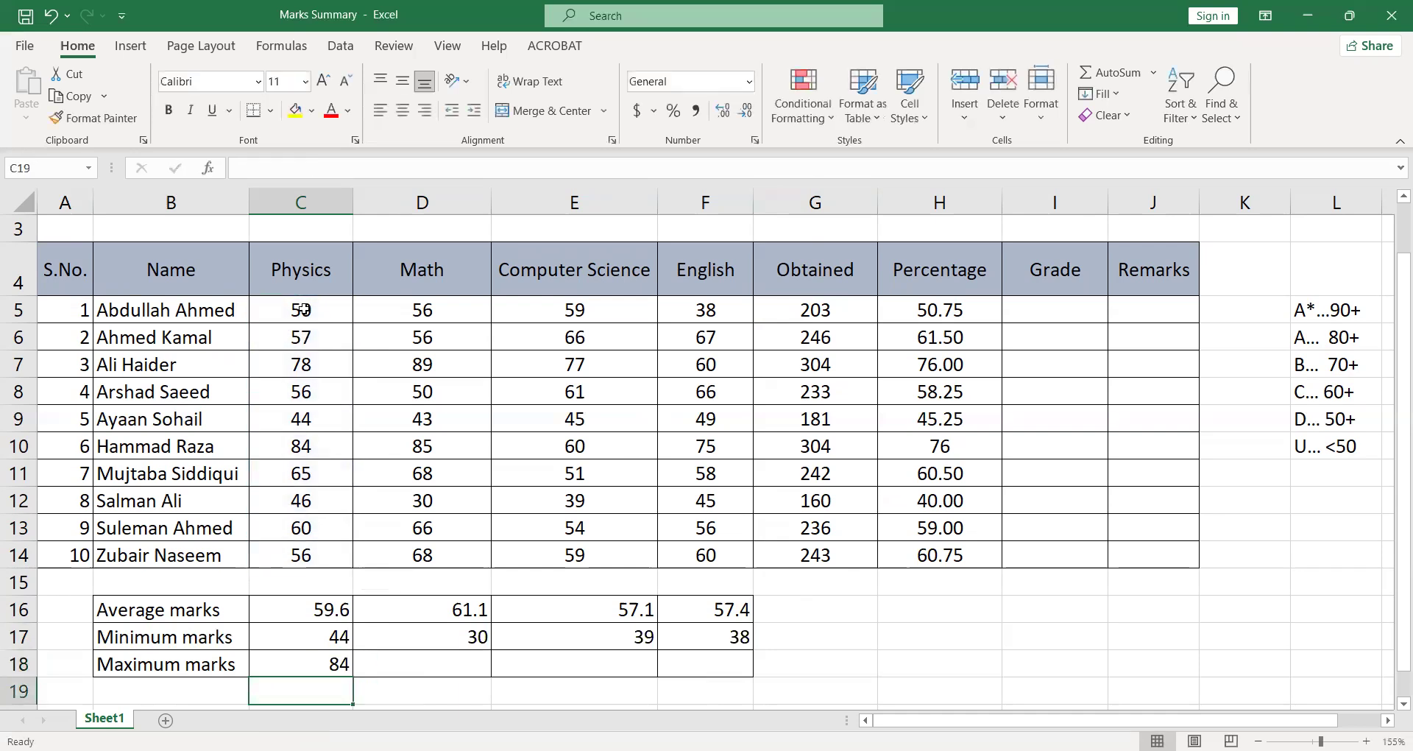
Fill the maximum formula from C18 across to F18 for Math, Computer Science and English.
{"action": "left_click", "coordinate": [312, 670]}
{"action": "left_click_drag", "start_coordinate": [351, 676], "coordinate": [720, 676]}
{"action": "left_click", "coordinate": [801, 675]}
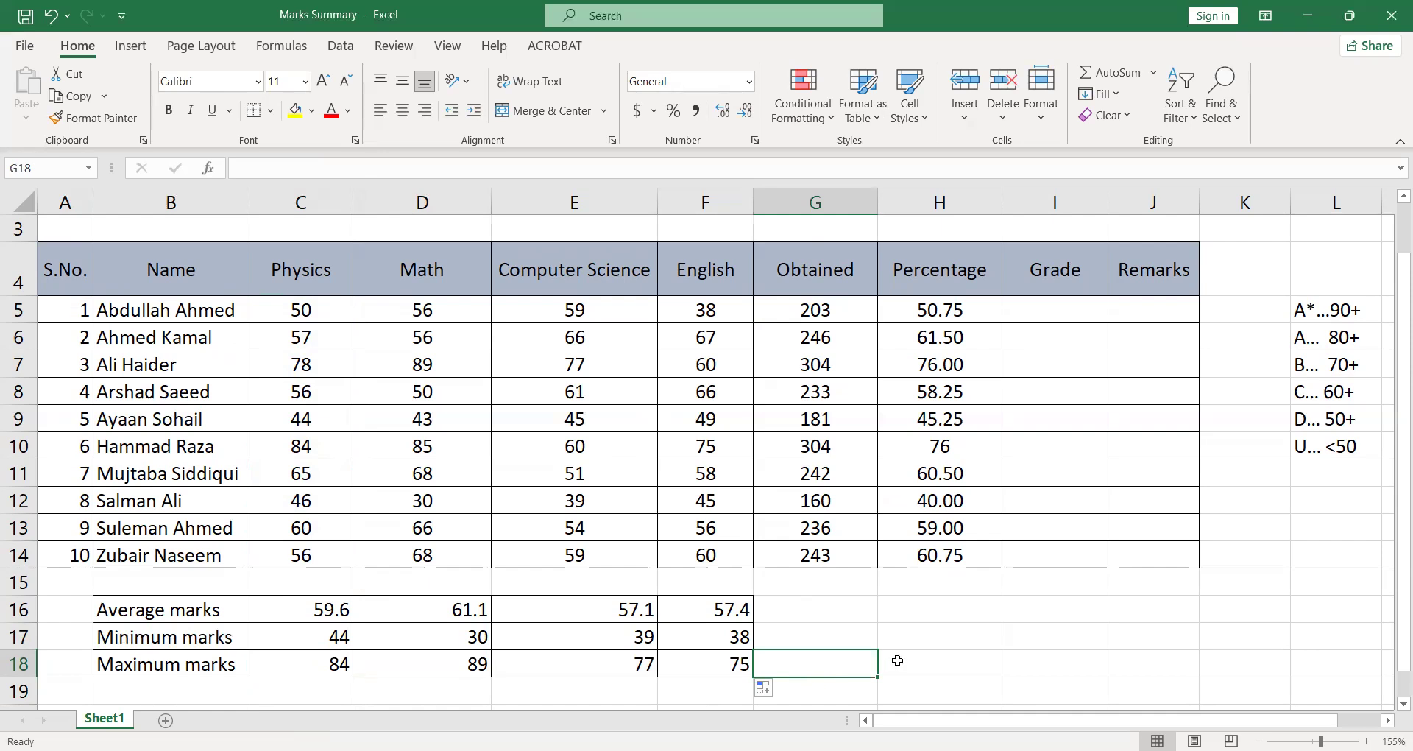
{"action": "left_click", "coordinate": [897, 661]}
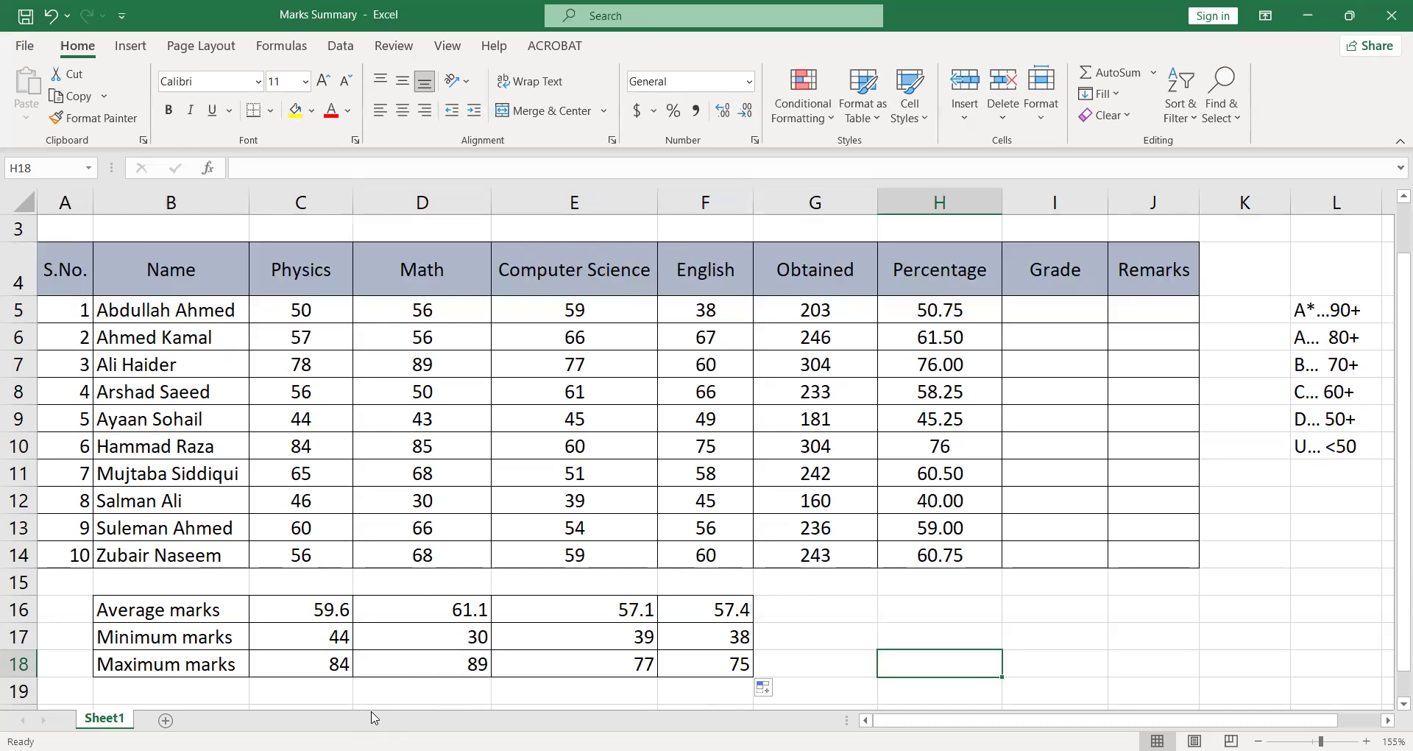
Format the average marks in C16:F16 to show two decimal places.
{"action": "left_click", "coordinate": [346, 609]}
{"action": "left_click_drag", "start_coordinate": [346, 609], "coordinate": [706, 602]}
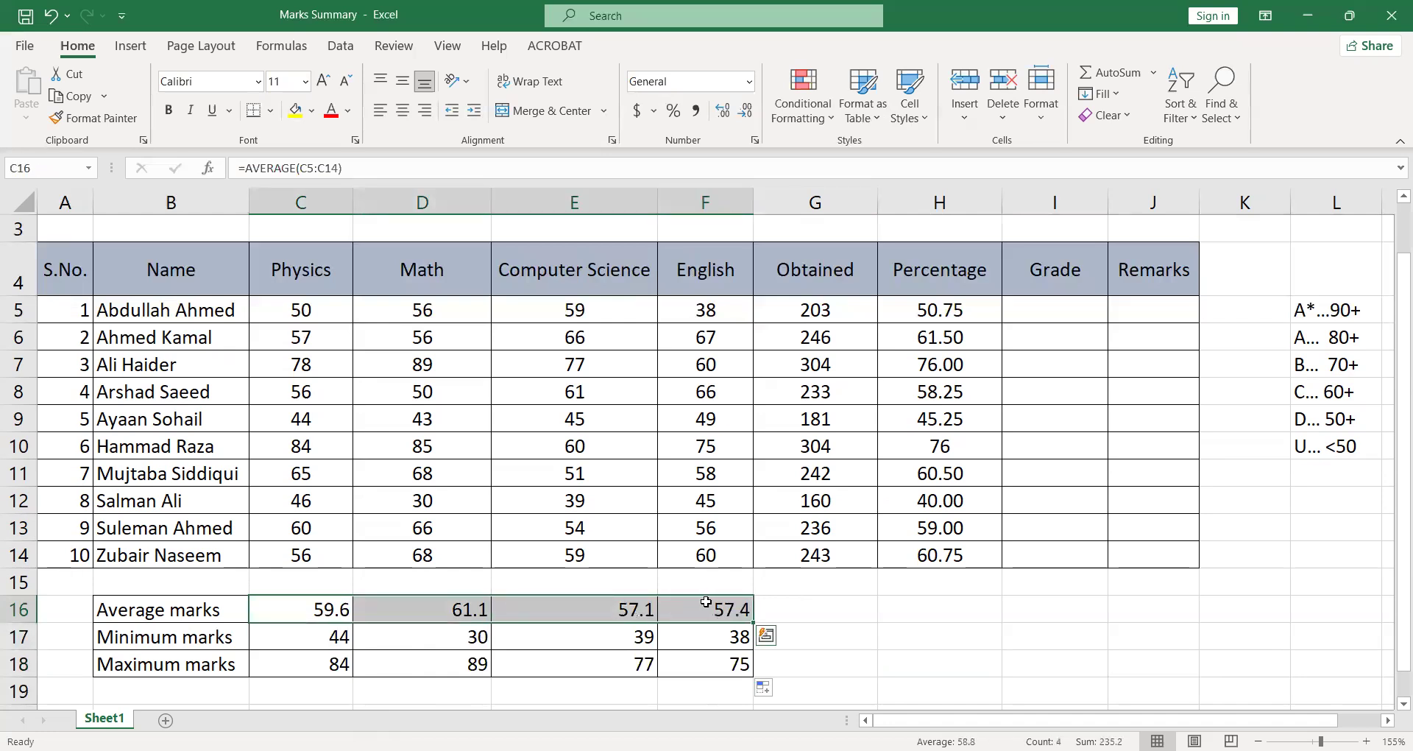
{"action": "left_click", "coordinate": [722, 112]}
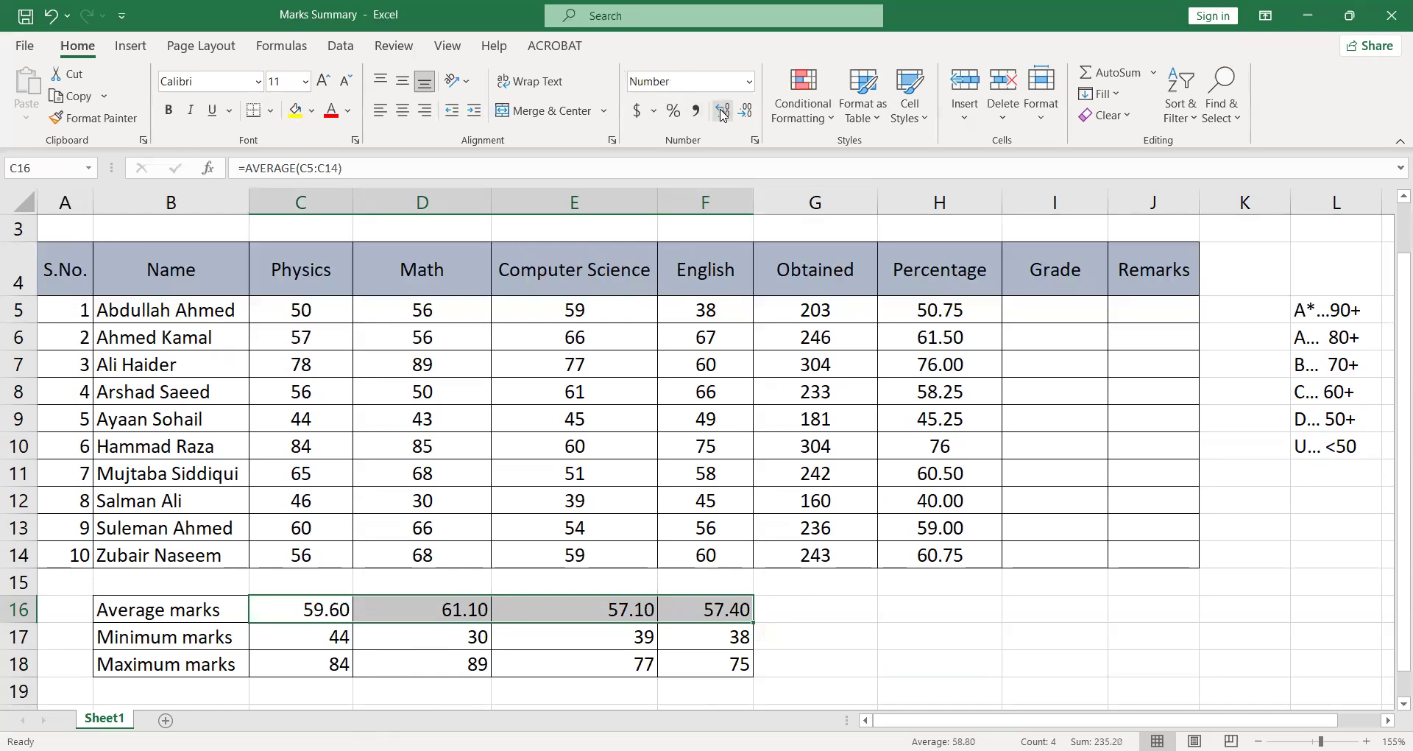
Format the sixth student's percentage in H10 to show two decimal places.
{"action": "left_click", "coordinate": [923, 314]}
{"action": "left_click_drag", "start_coordinate": [923, 318], "coordinate": [941, 528]}
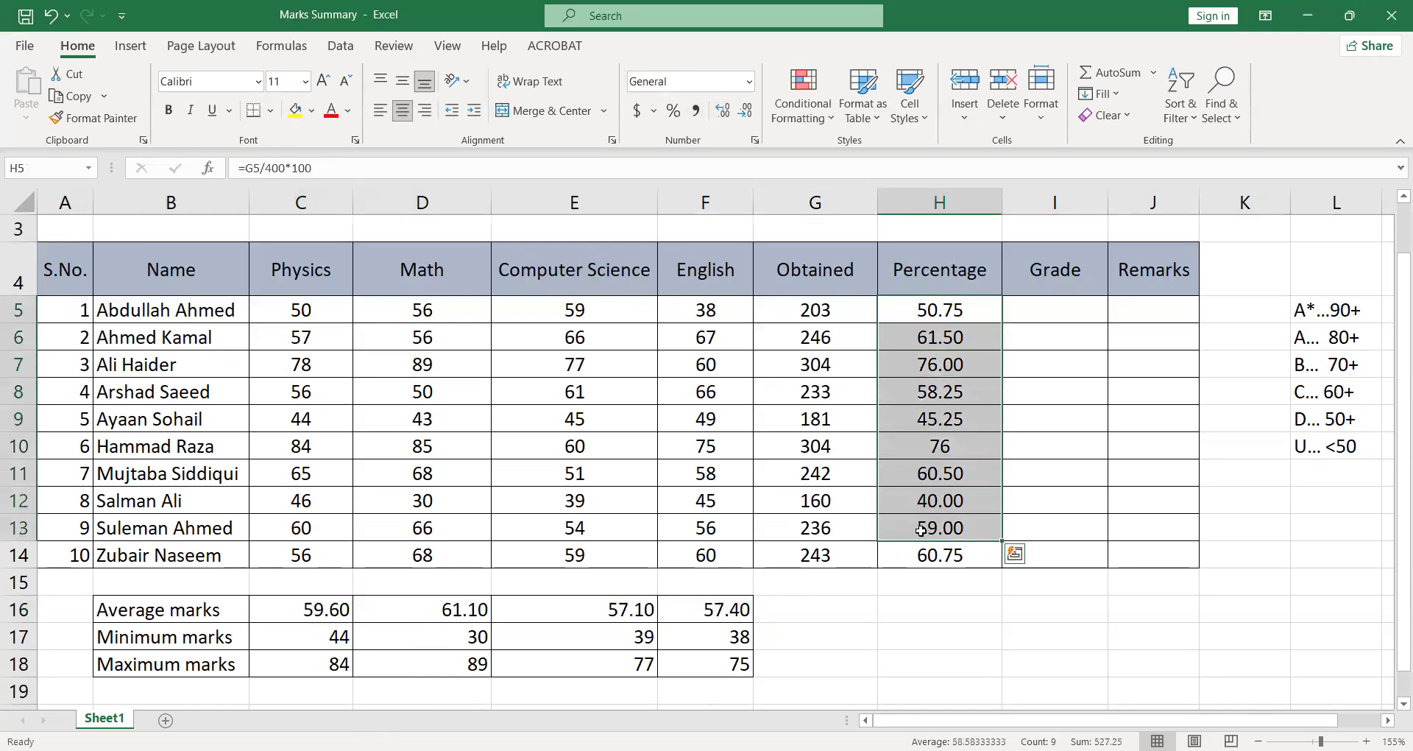
{"action": "left_click", "coordinate": [1018, 476]}
{"action": "left_click", "coordinate": [924, 445]}
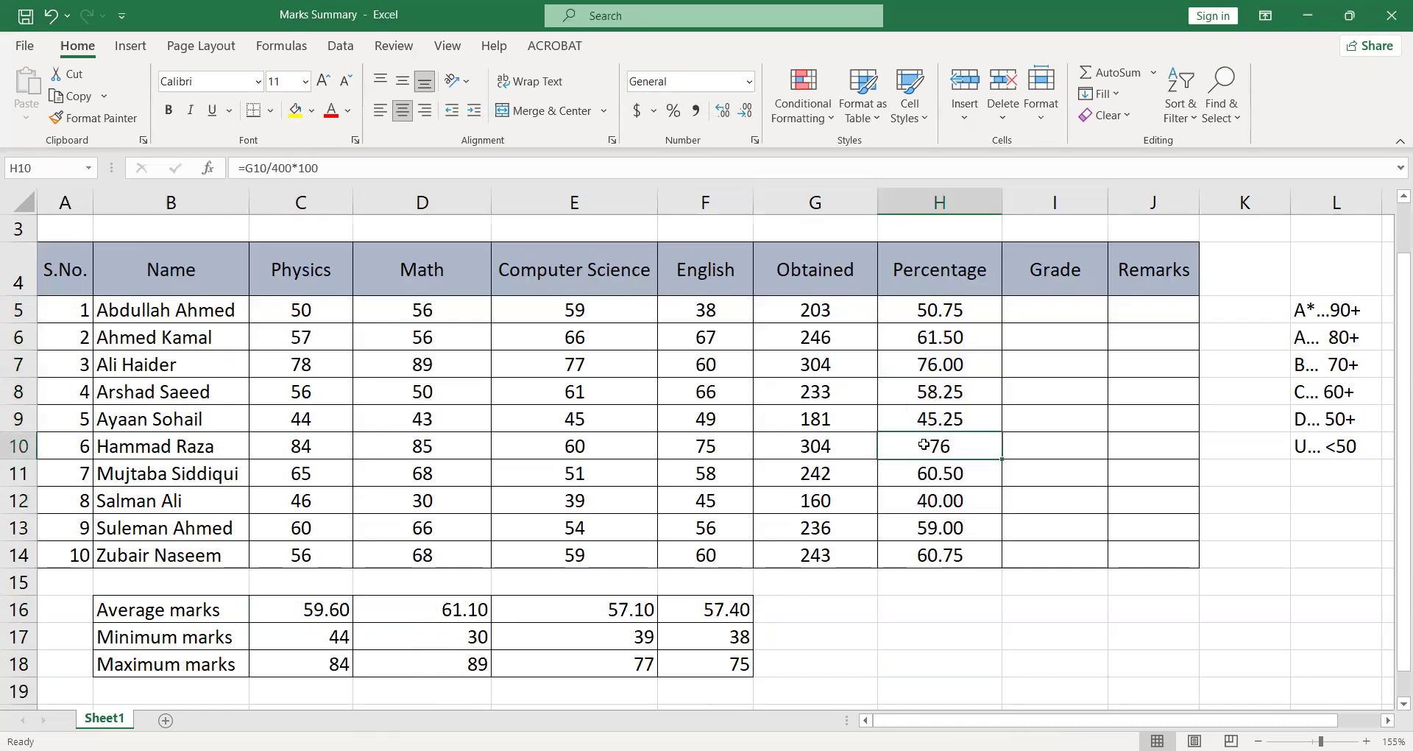
{"action": "left_click", "coordinate": [725, 113]}
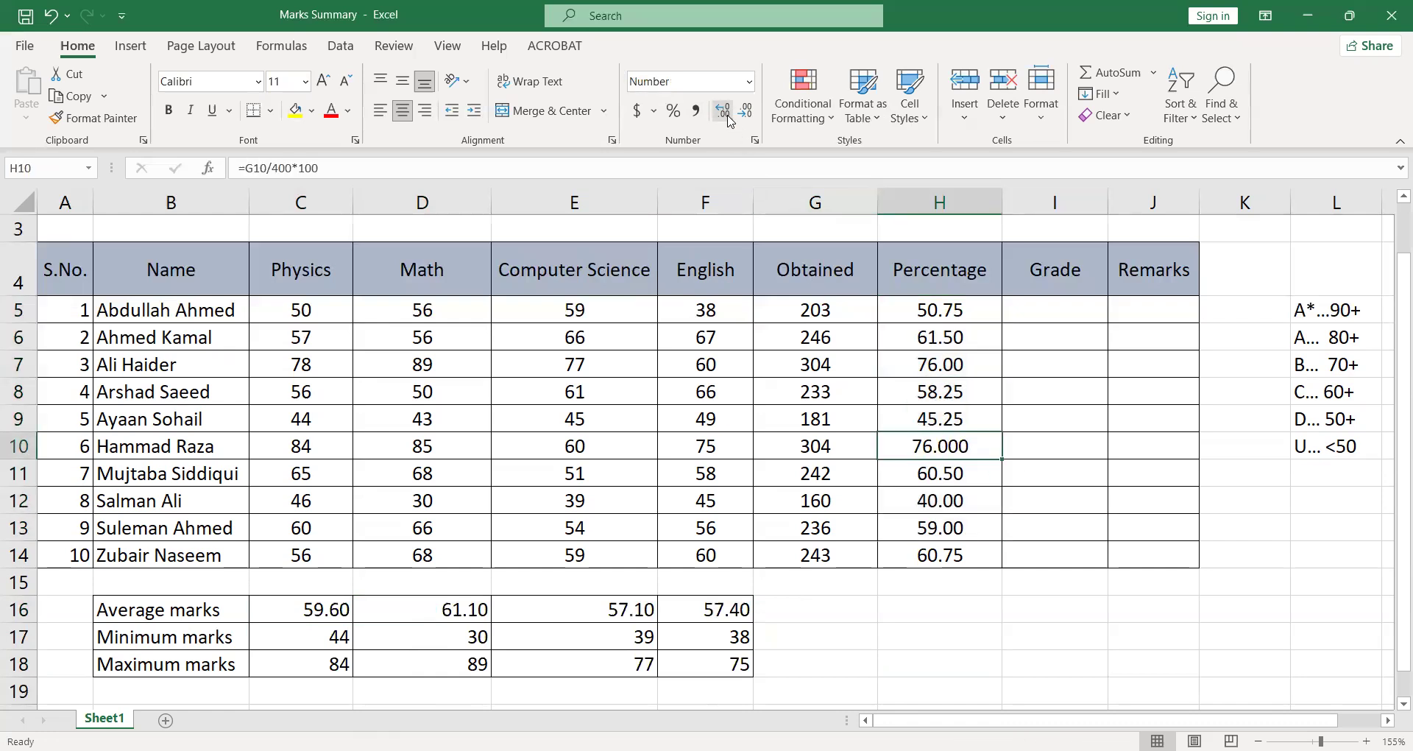
{"action": "left_click", "coordinate": [747, 114]}
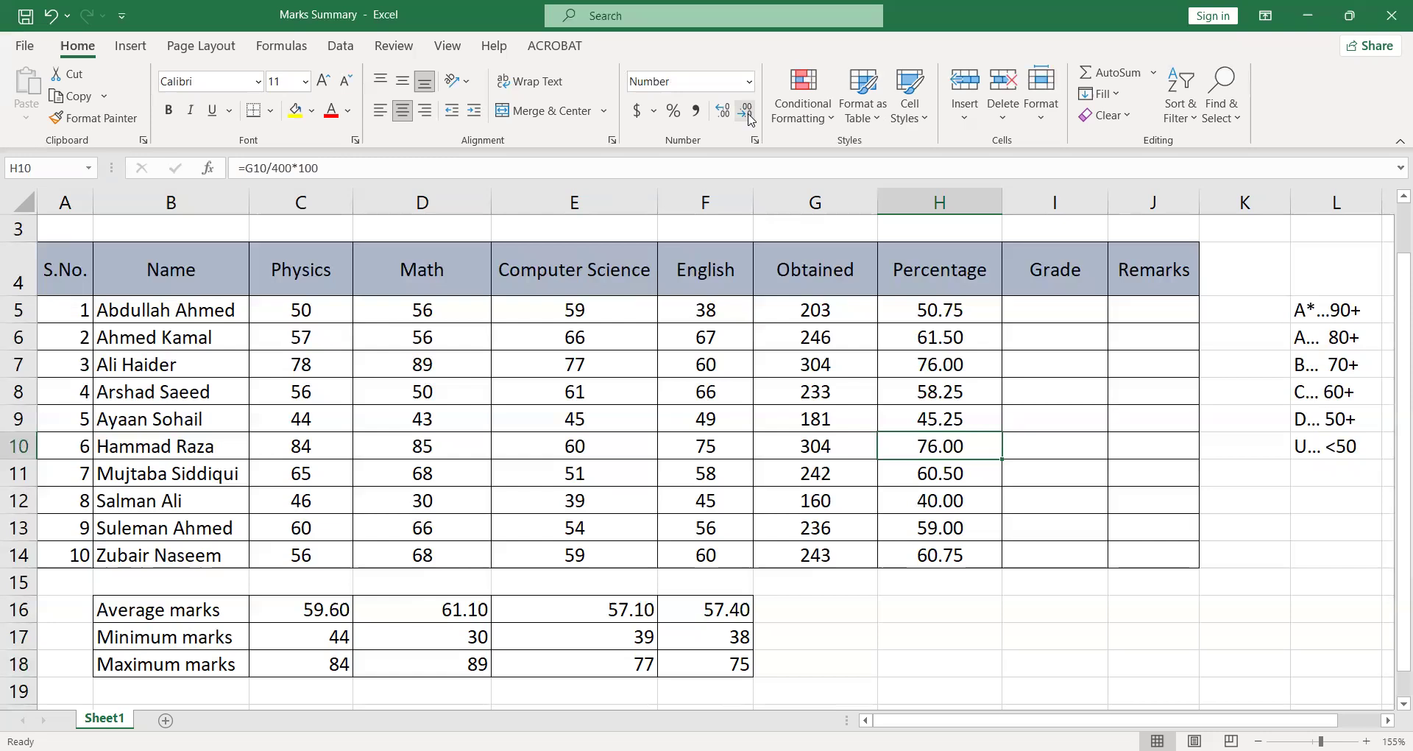
Enter the first student's remark in J5 with the formula =IF(H5>=50, "Pass", "False").
{"action": "left_click", "coordinate": [1146, 309]}
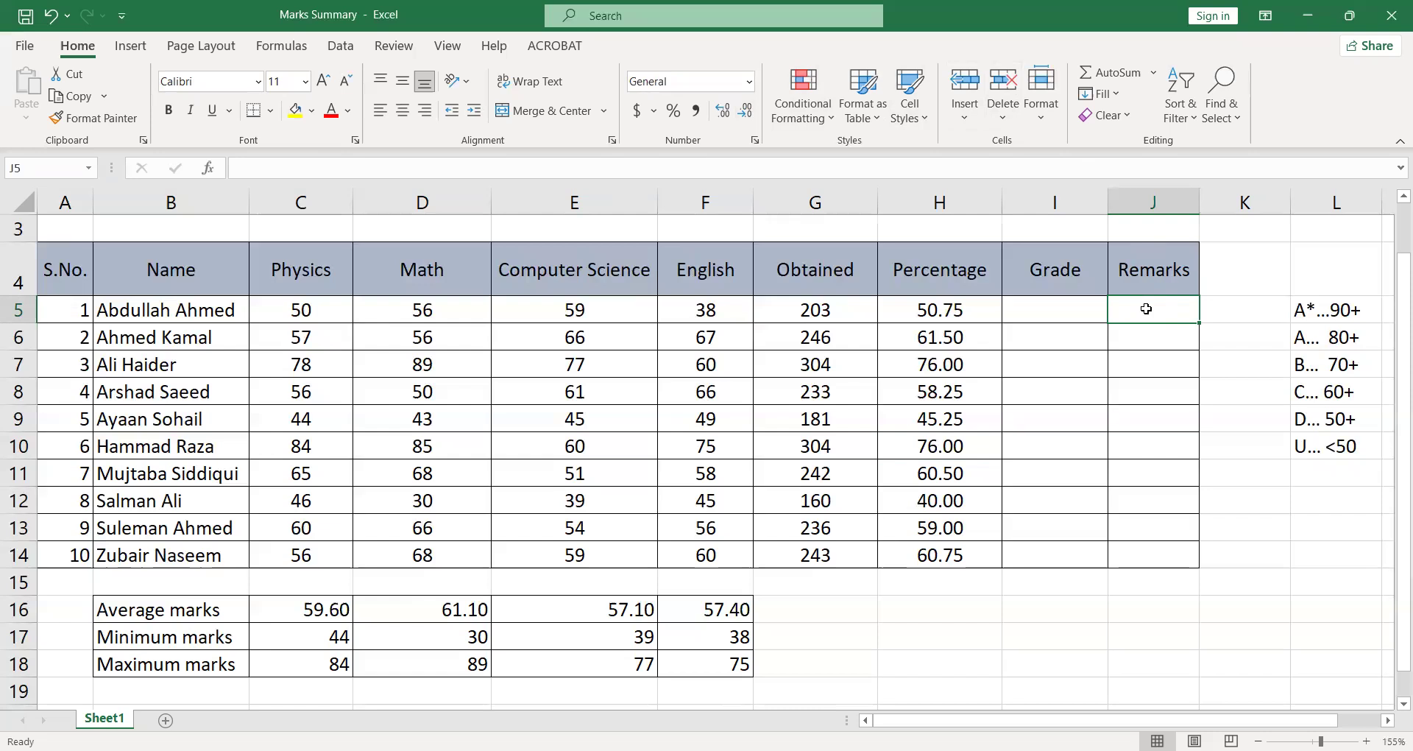
{"action": "type", "text": "="}
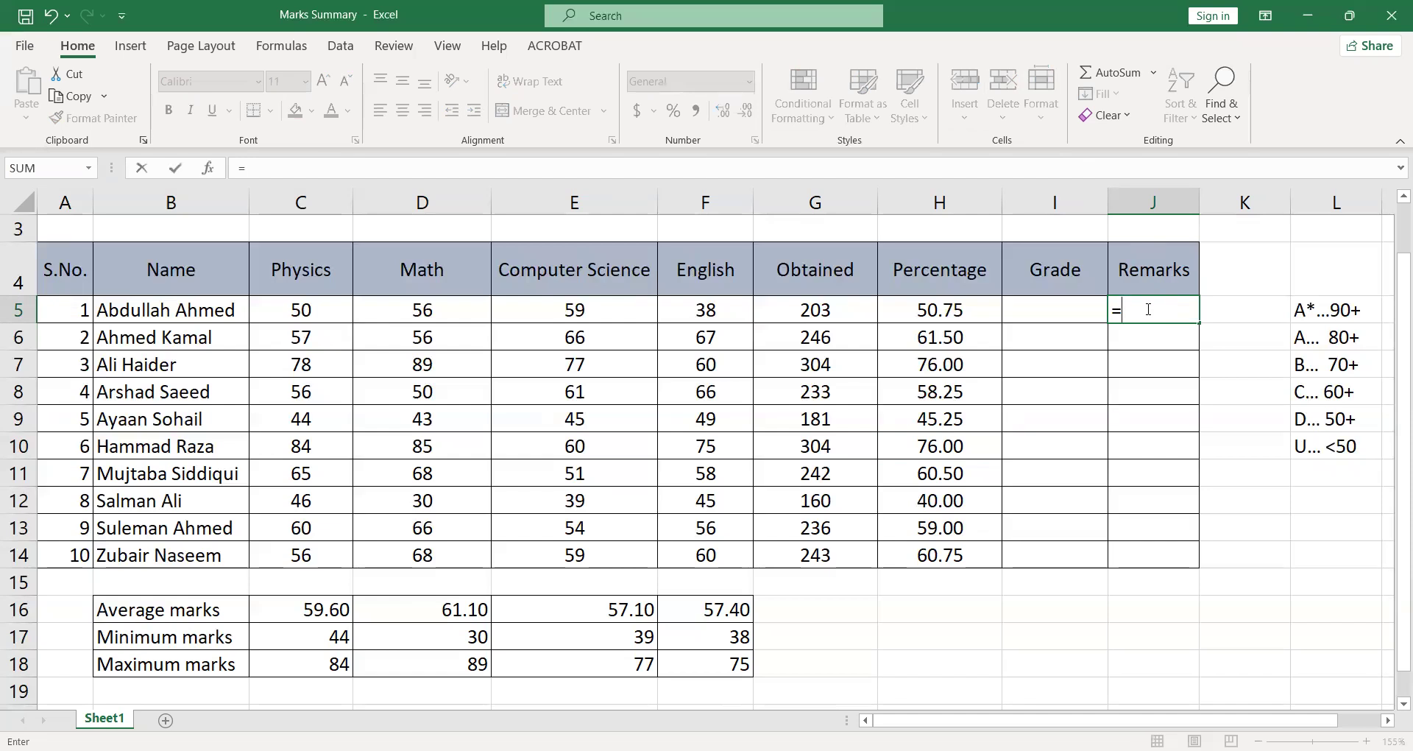
{"action": "type", "text": "IF"}
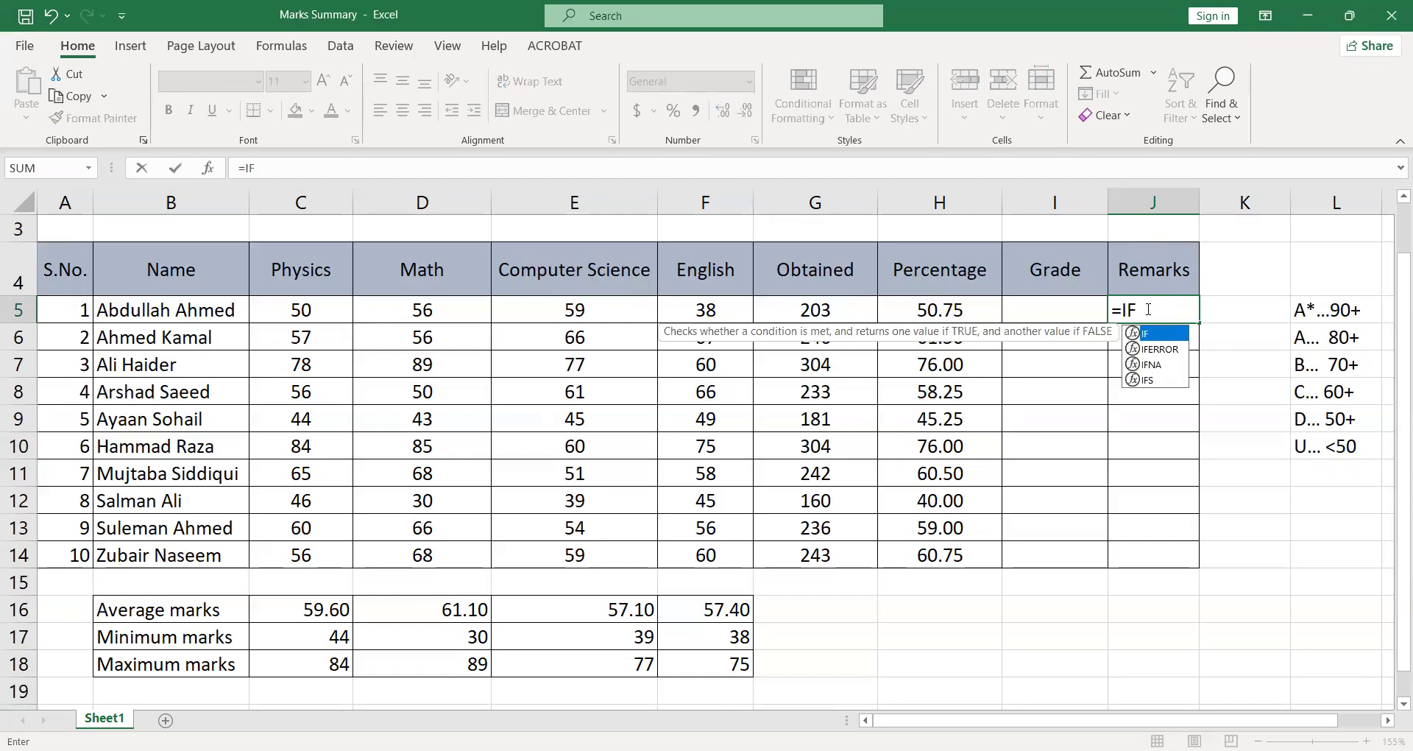
{"action": "type", "text": "("}
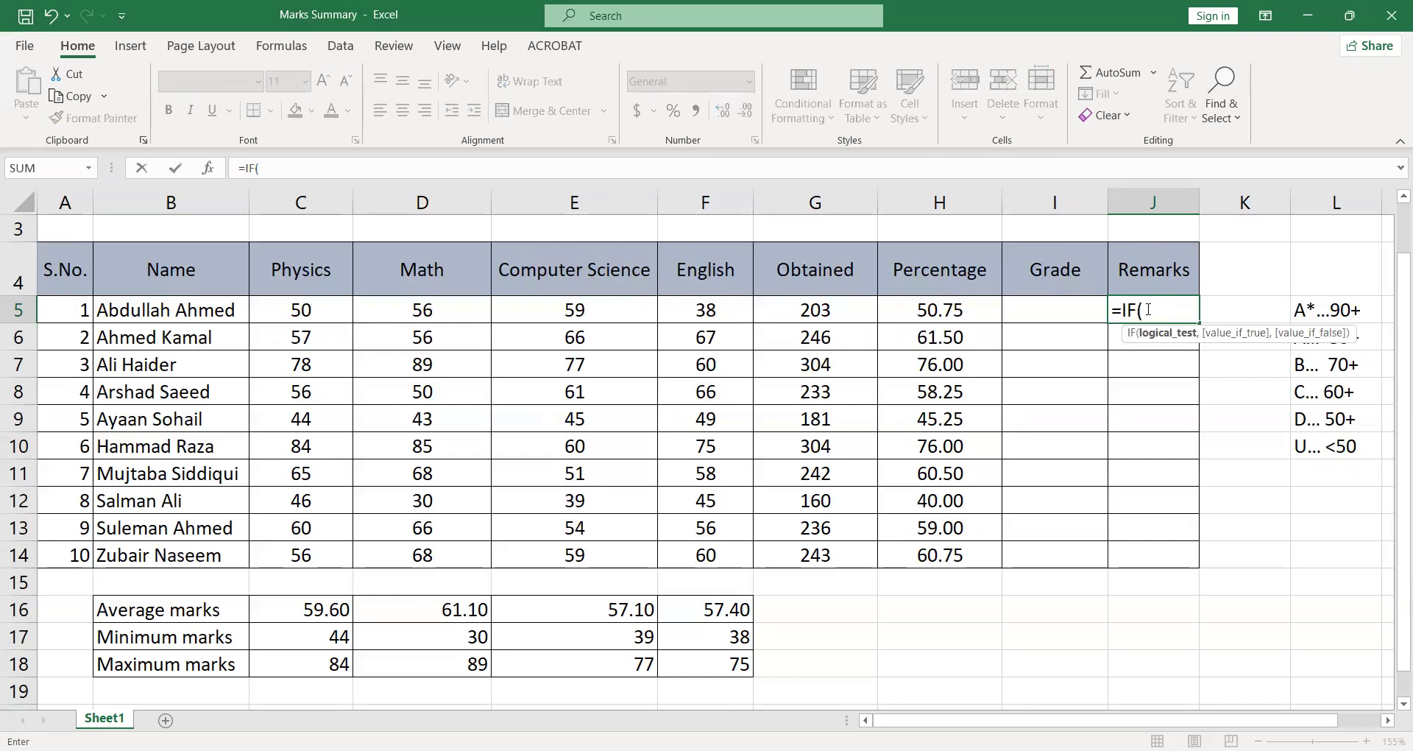
{"action": "left_click", "coordinate": [900, 316]}
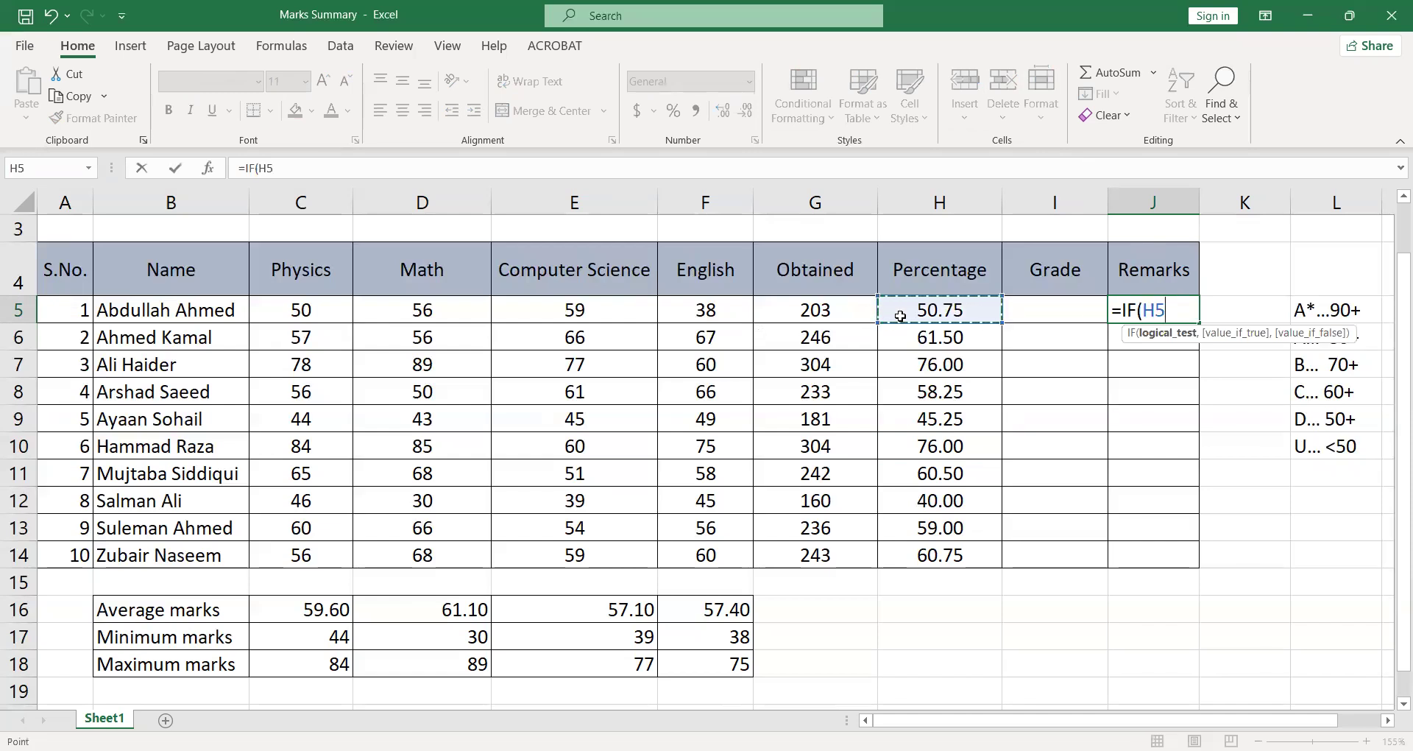
{"action": "type", "text": ">=50"}
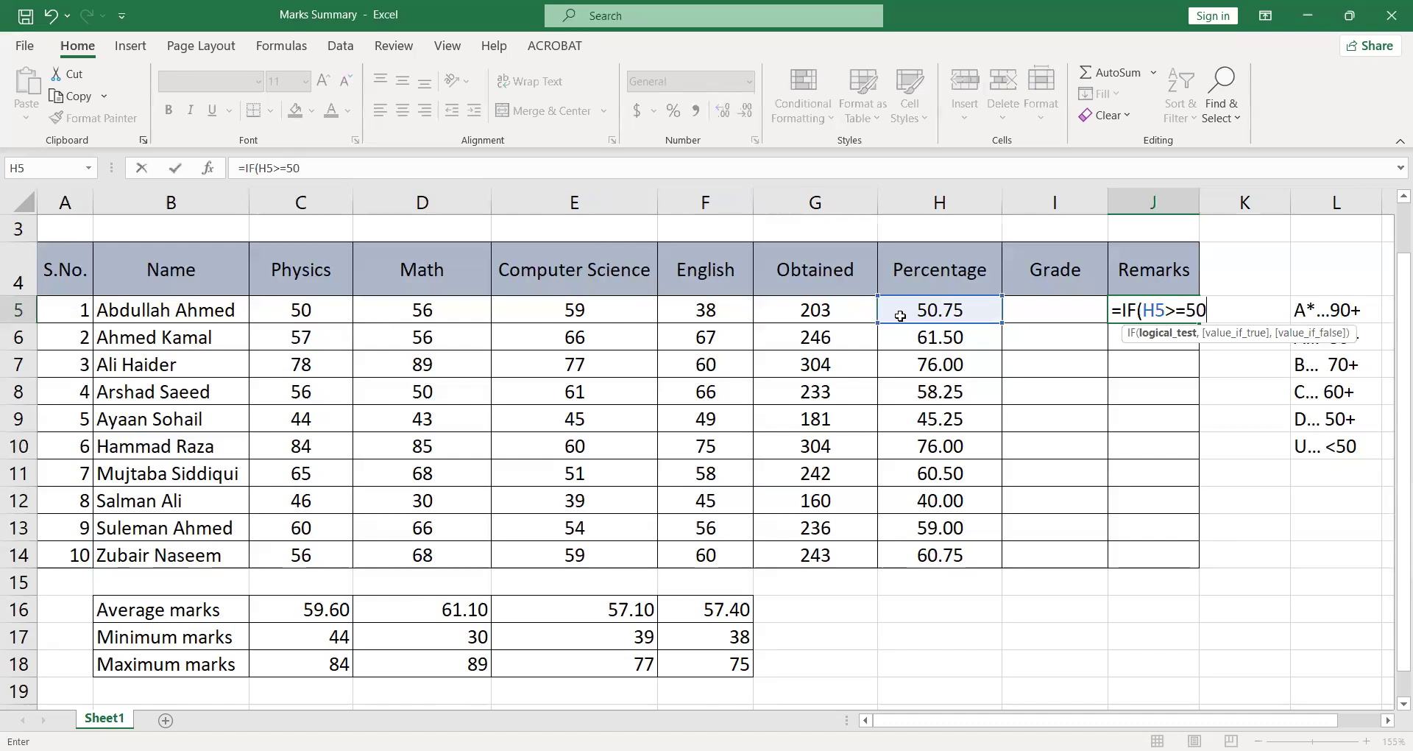
{"action": "type", "text": ","}
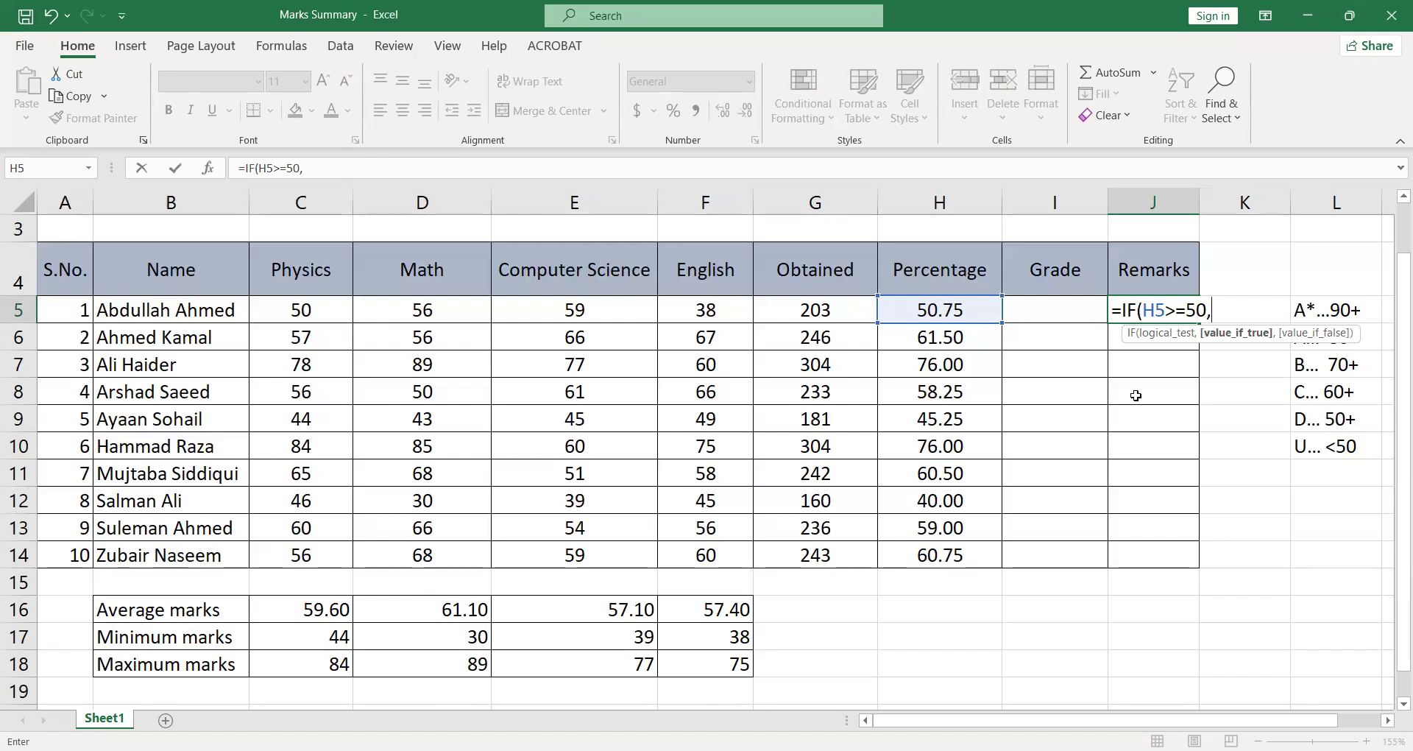
{"action": "type", "text": " \"Pass\","}
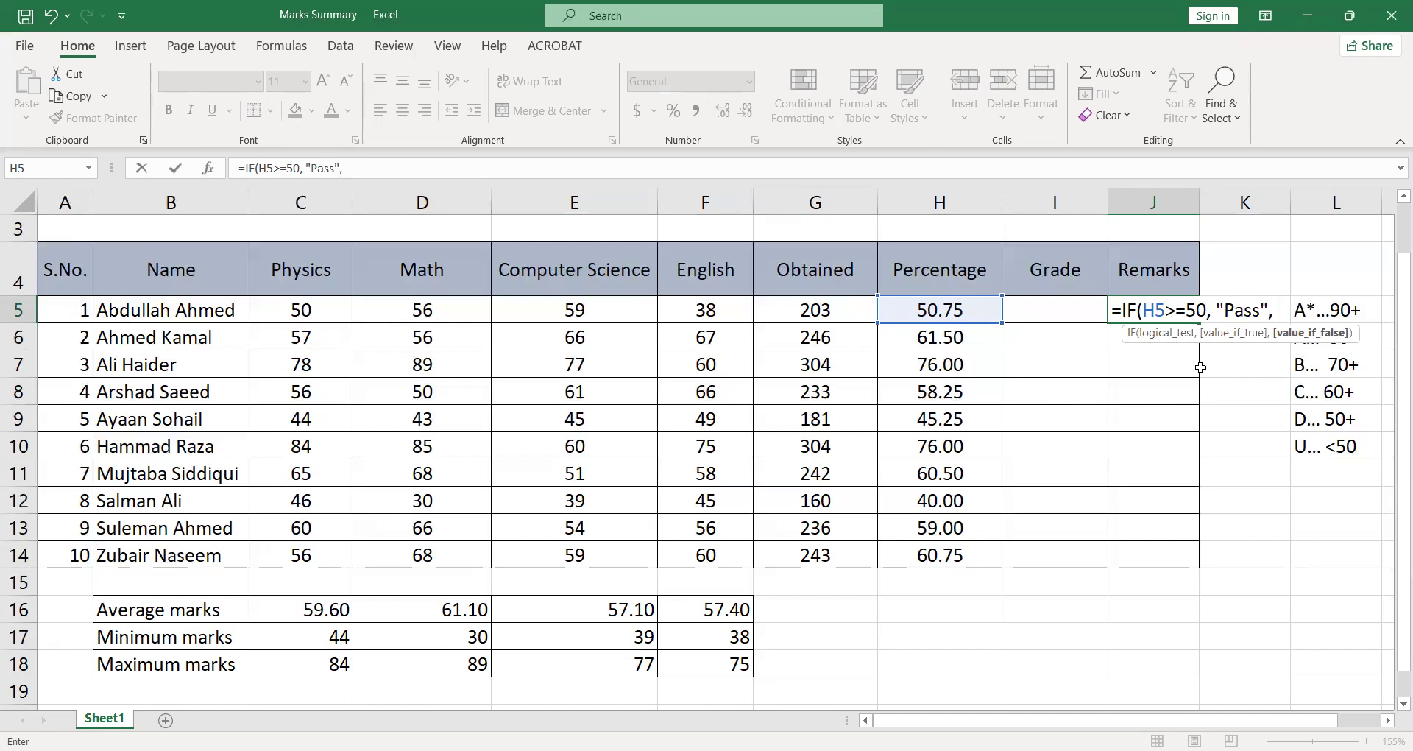
{"action": "type", "text": " \"False\""}
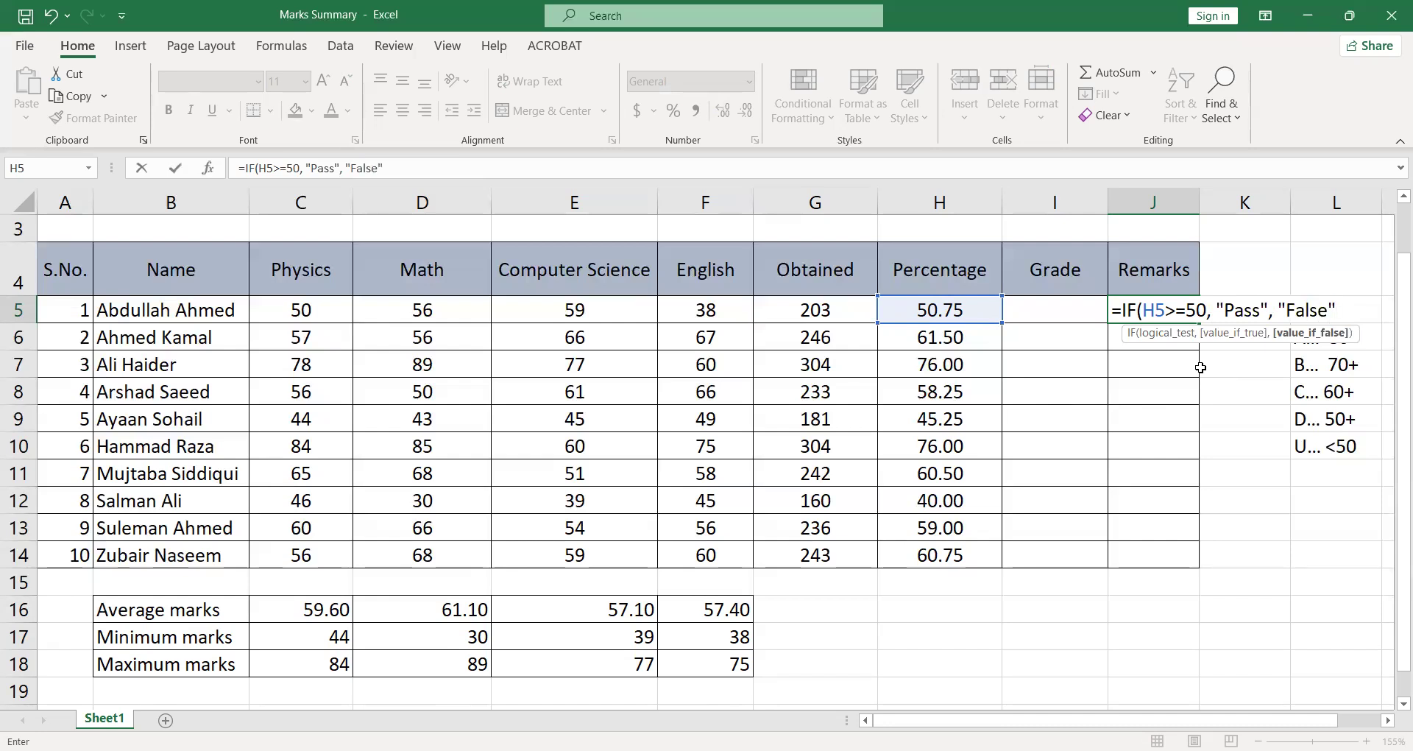
{"action": "type", "text": ")"}
{"action": "key", "text": "Return"}
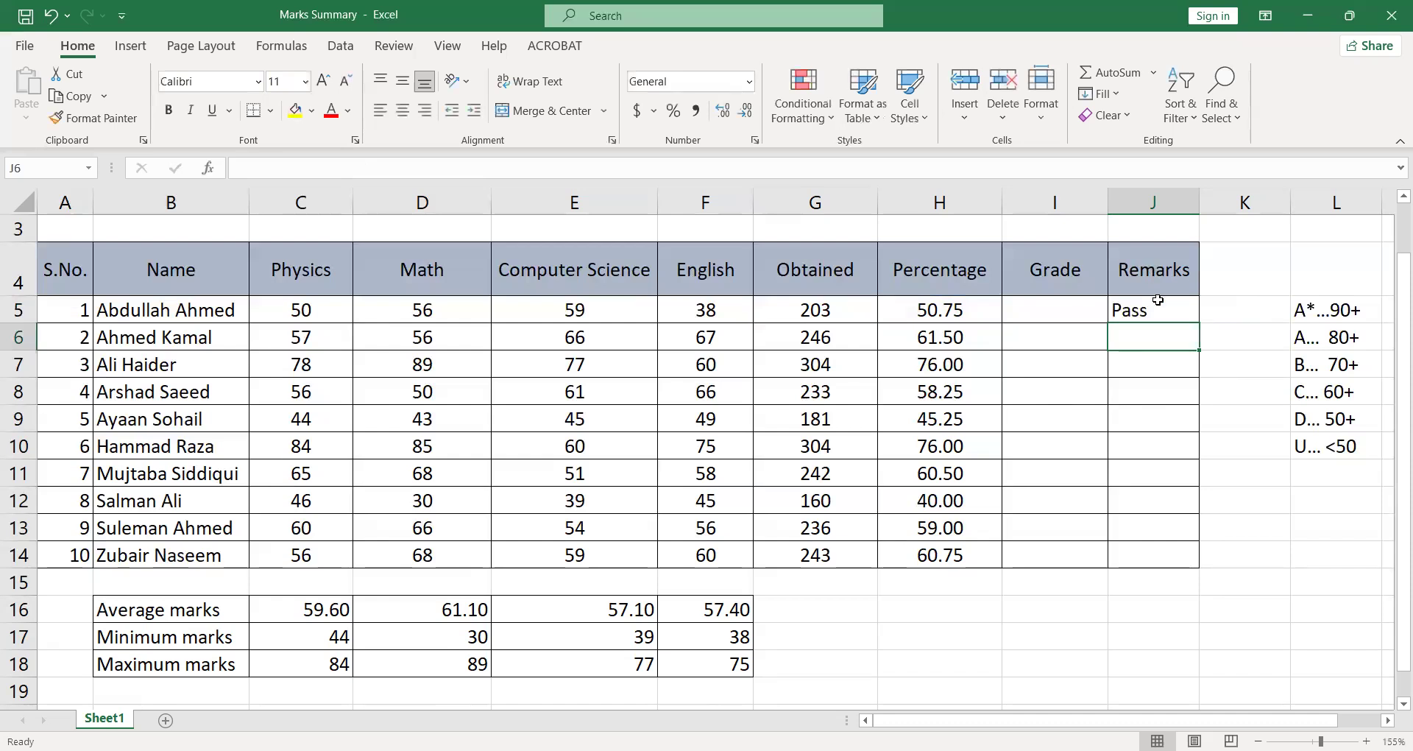
{"action": "double_click", "coordinate": [1160, 309]}
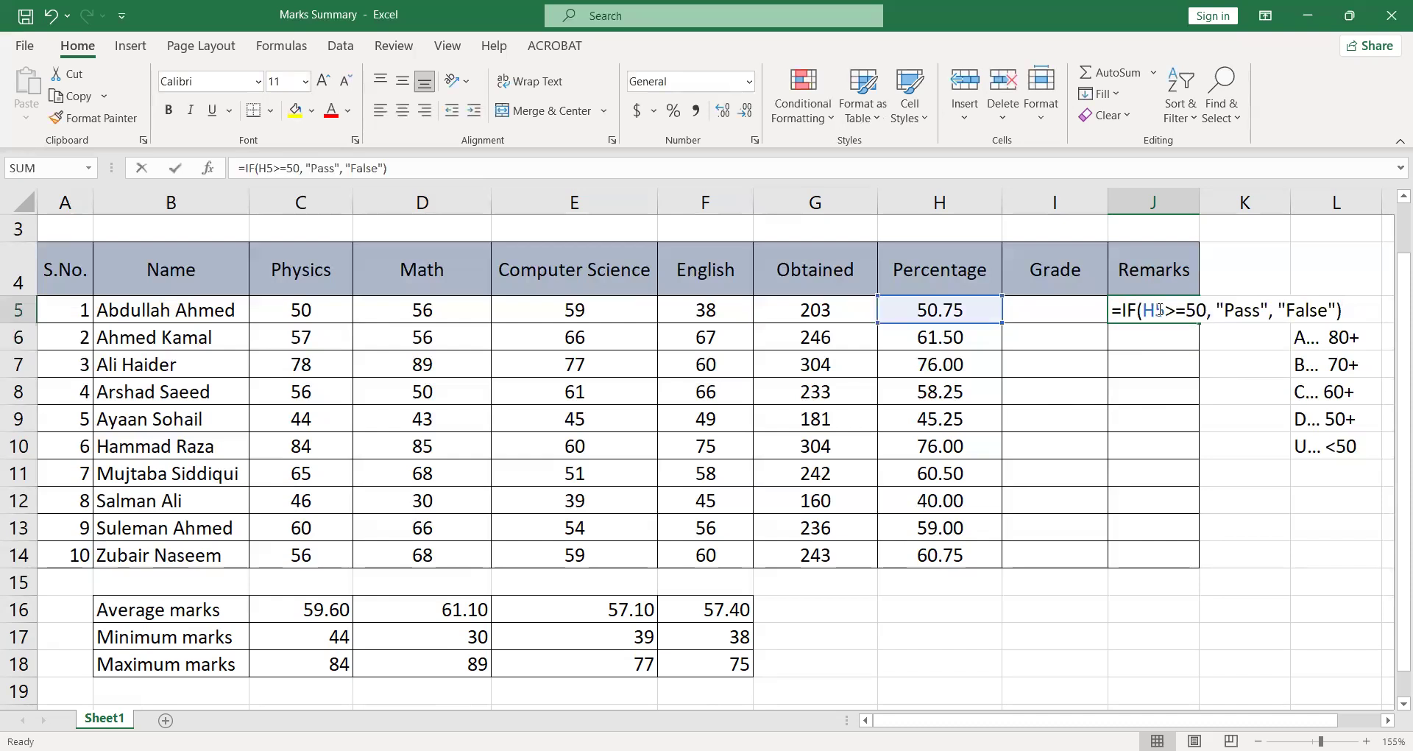
{"action": "left_click", "coordinate": [1323, 315]}
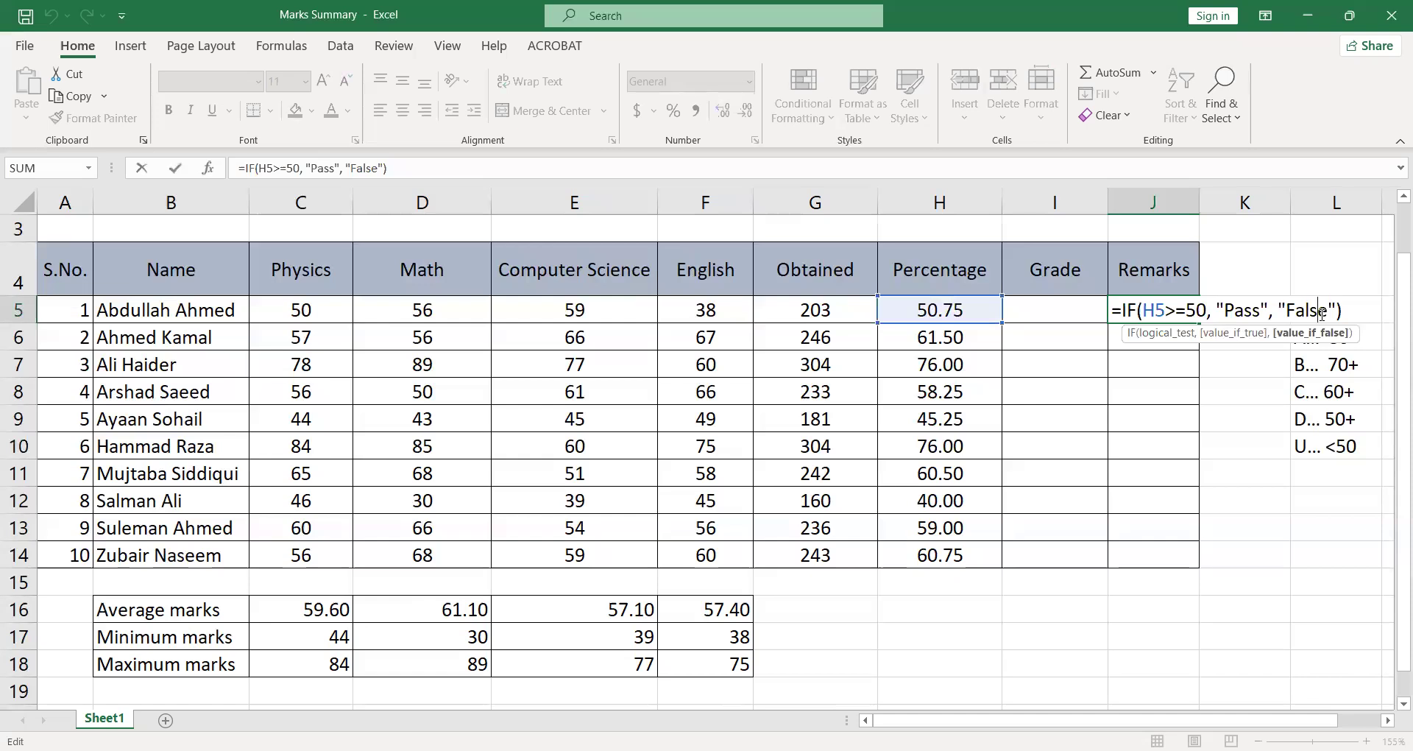
{"action": "key", "text": "Return"}
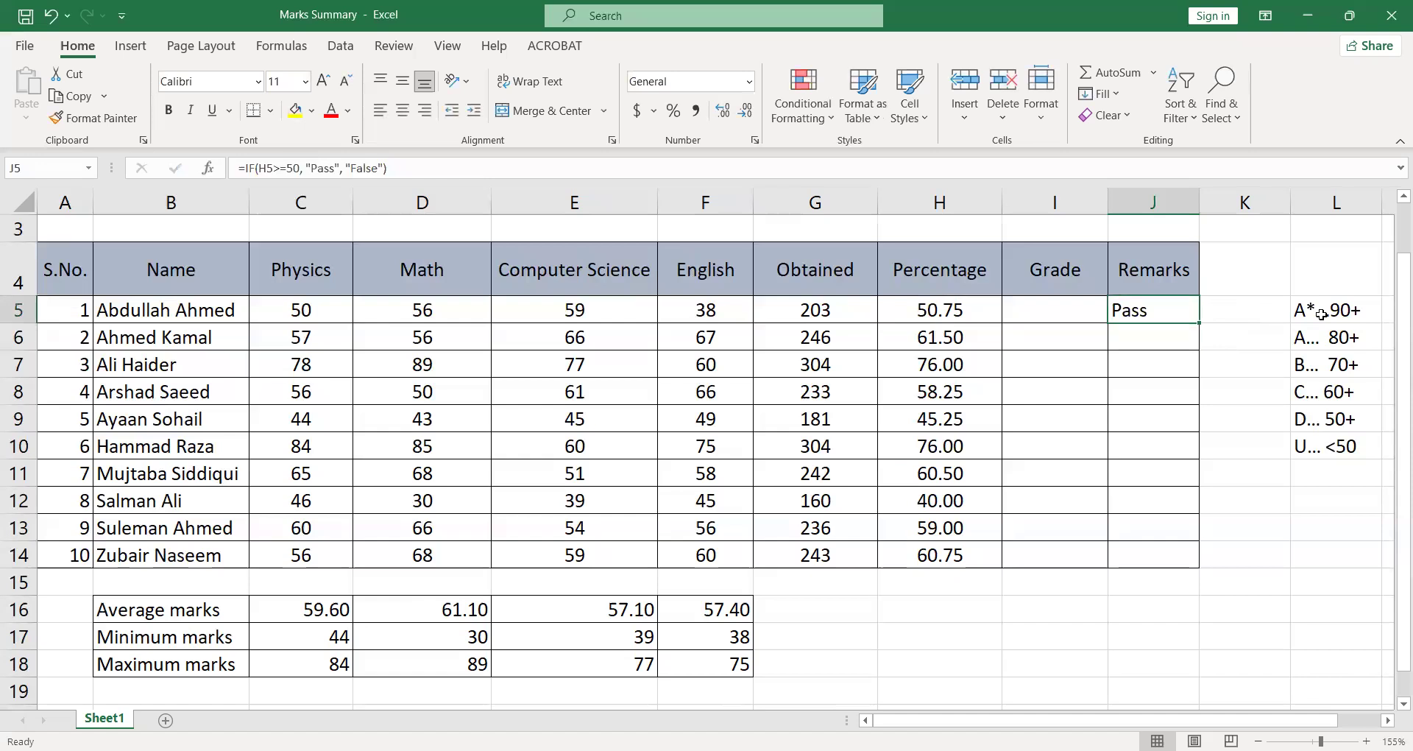
Change the value-if-false text in the J5 remarks formula to "Fail".
{"action": "double_click", "coordinate": [1178, 313]}
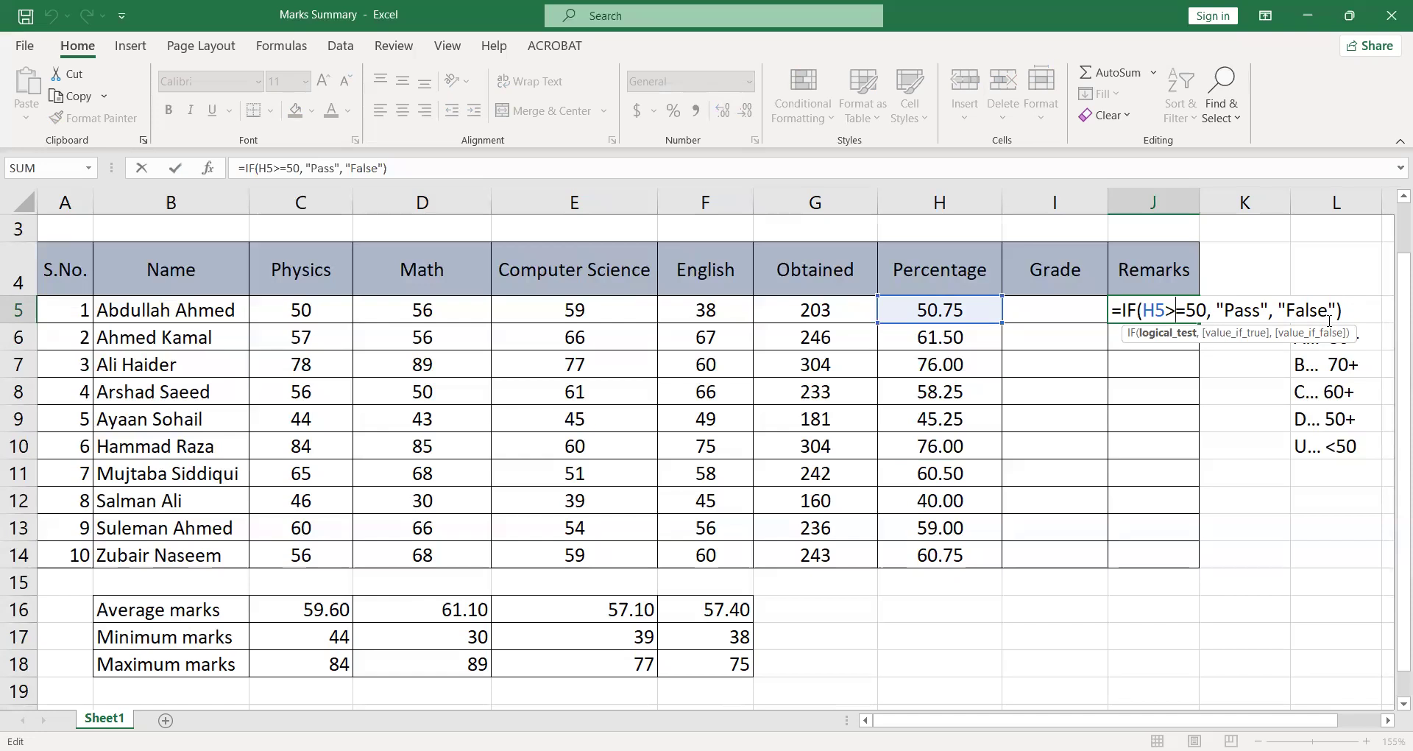
{"action": "left_click", "coordinate": [1329, 317]}
{"action": "key", "text": "BackSpace"}
{"action": "key", "text": "BackSpace"}
{"action": "key", "text": "BackSpace"}
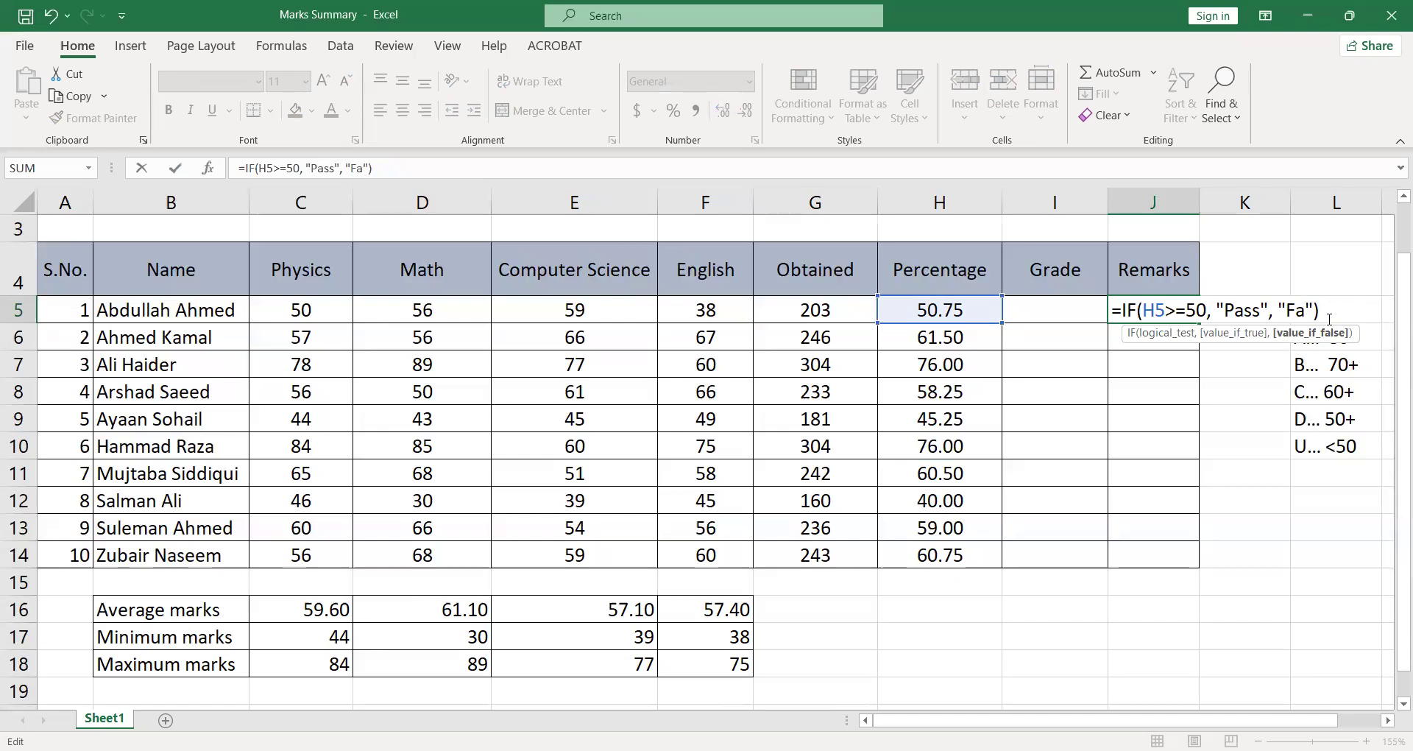
{"action": "type", "text": "il"}
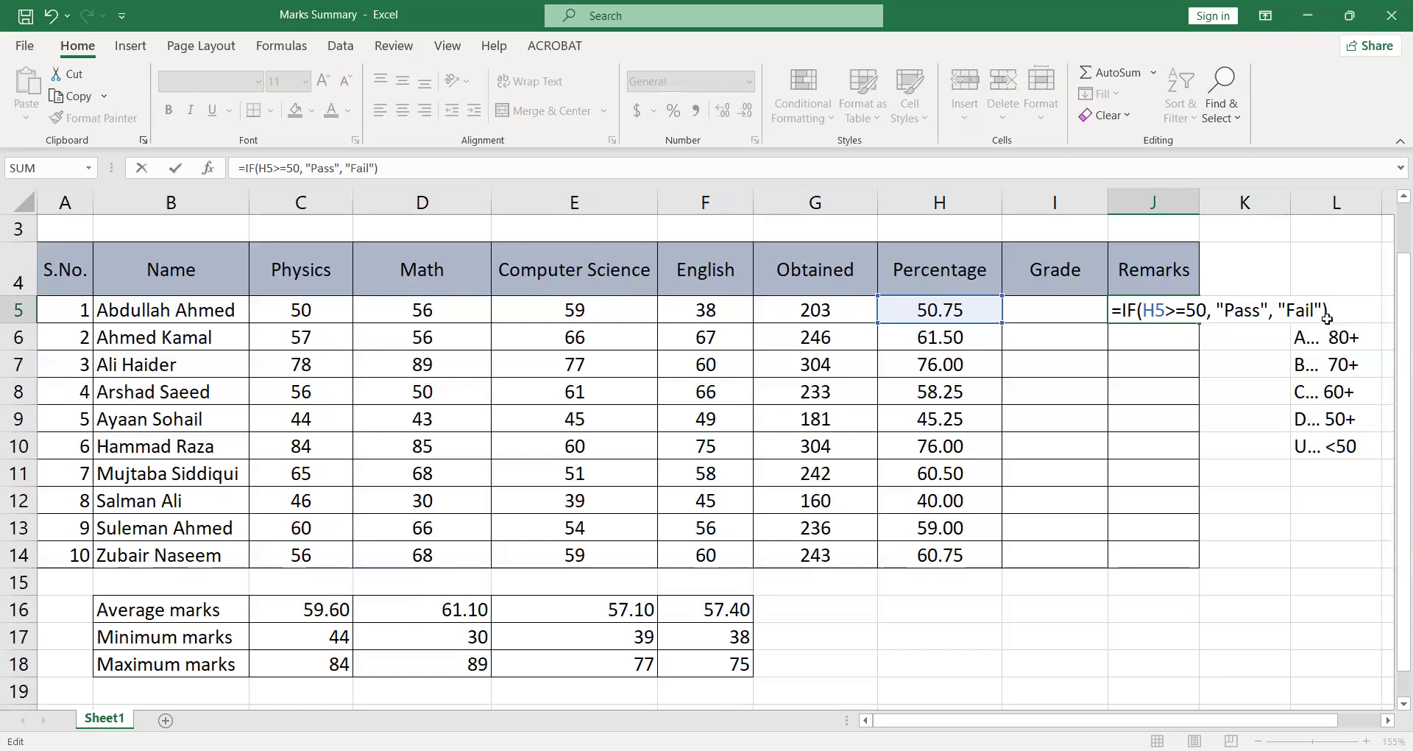
{"action": "key", "text": "Return"}
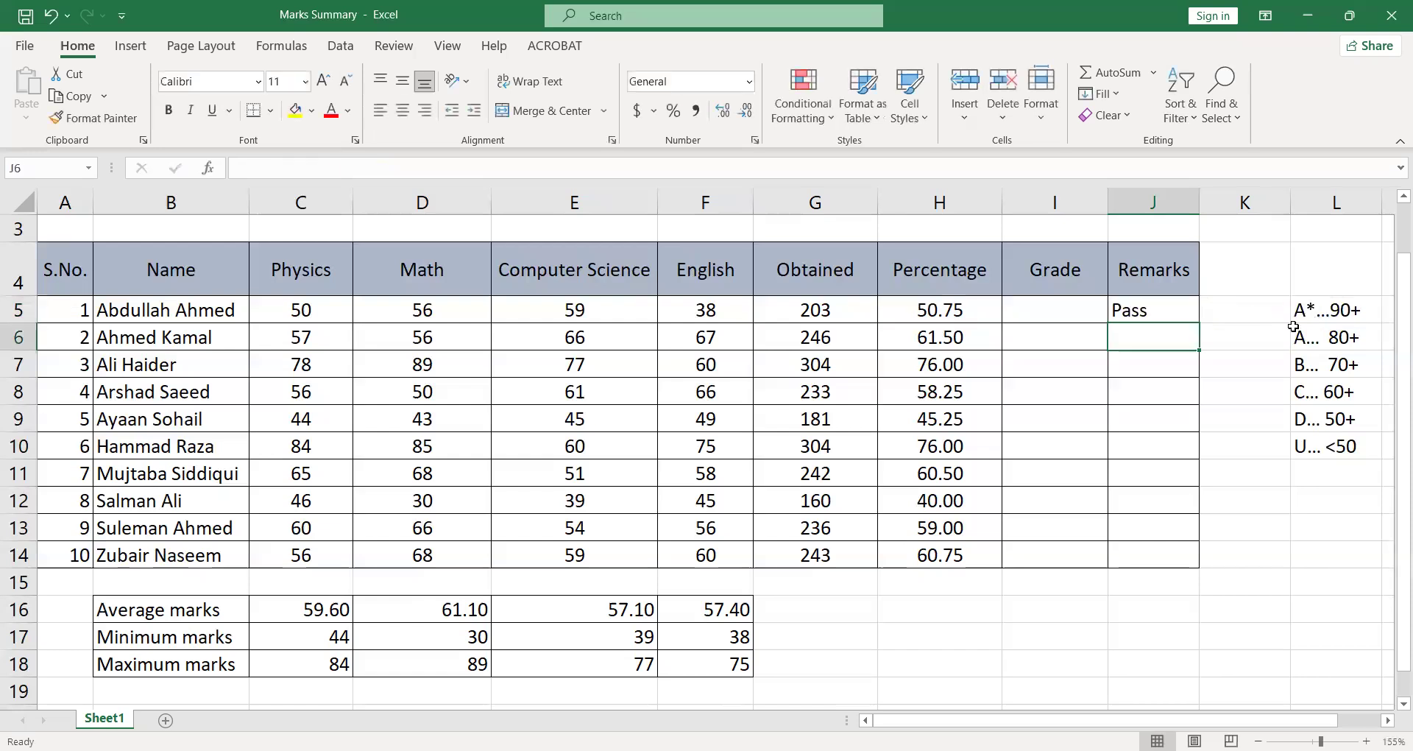
Fill the remarks formula from J5 down to J14 for all students.
{"action": "left_click", "coordinate": [1152, 312]}
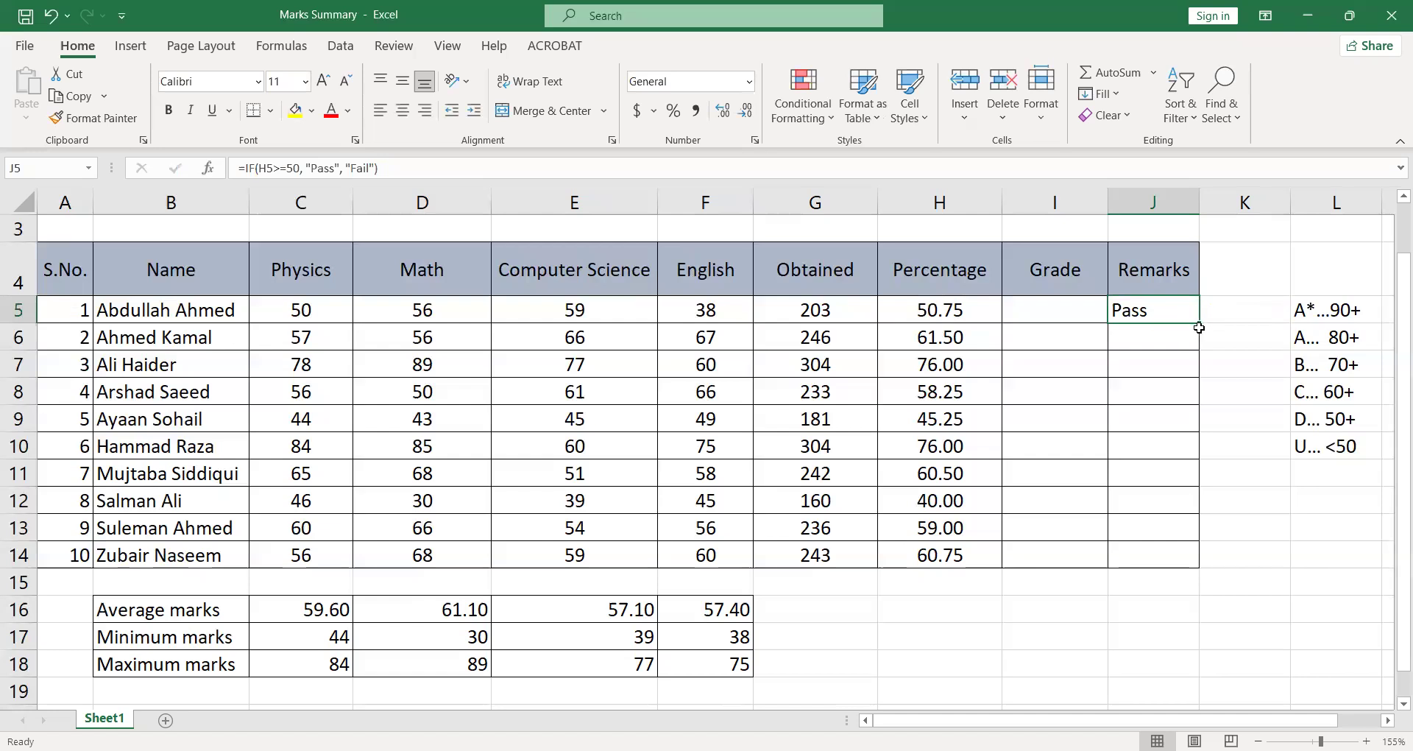
{"action": "double_click", "coordinate": [1202, 328]}
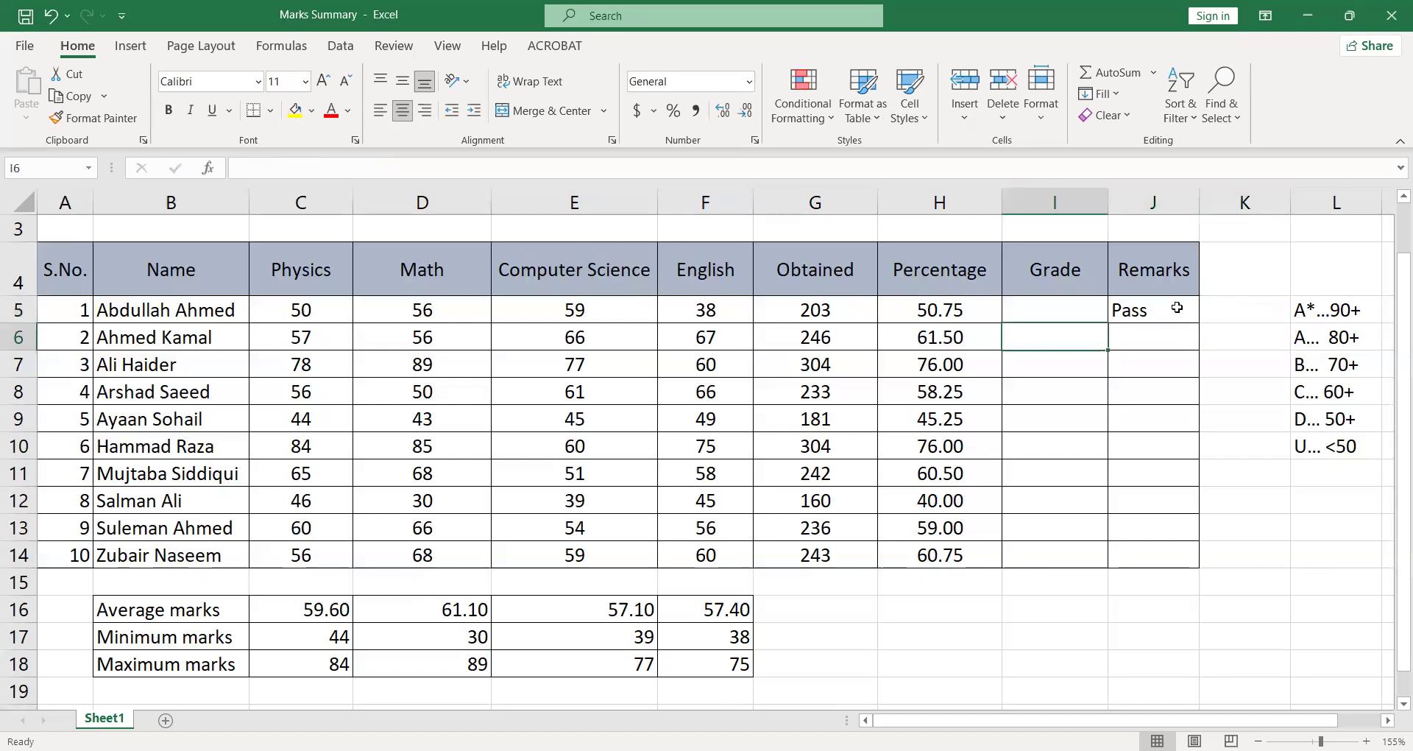
{"action": "left_click", "coordinate": [1177, 308]}
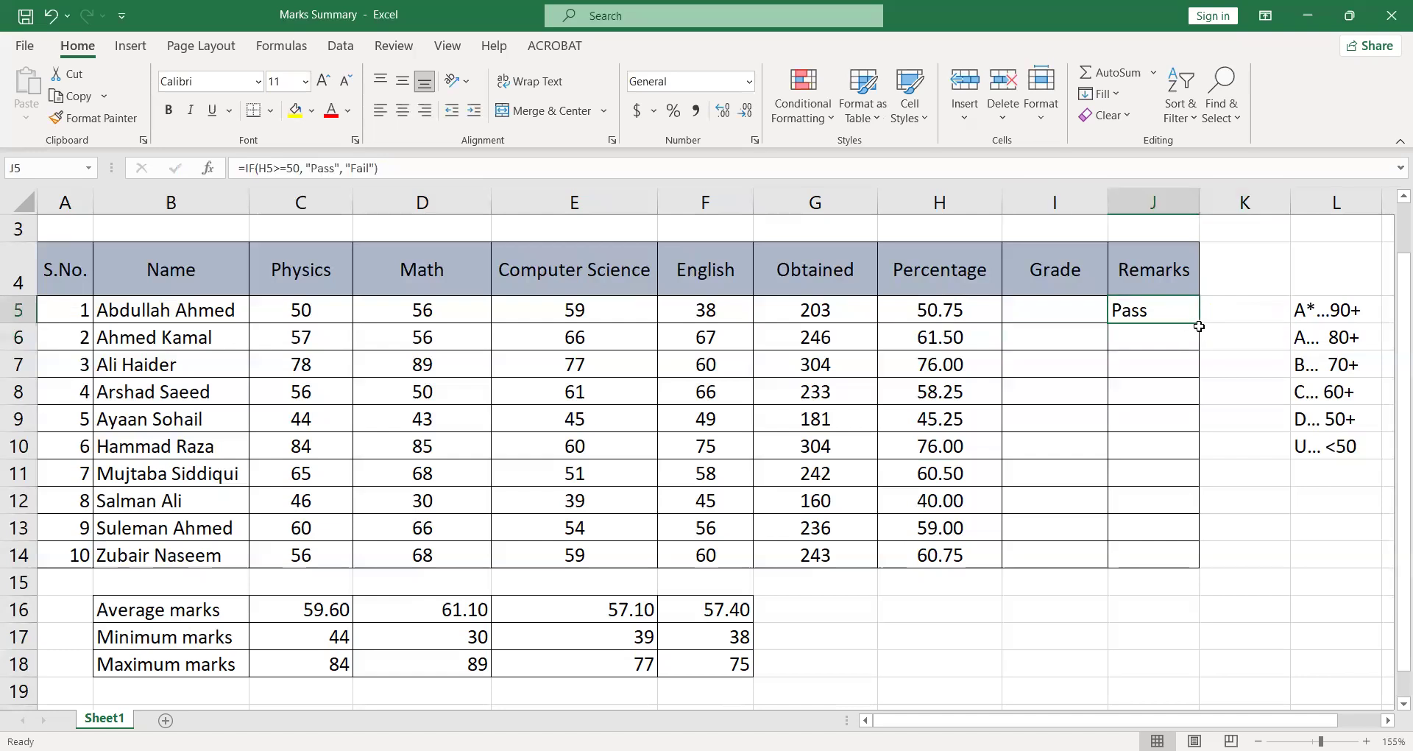
{"action": "double_click", "coordinate": [1199, 326]}
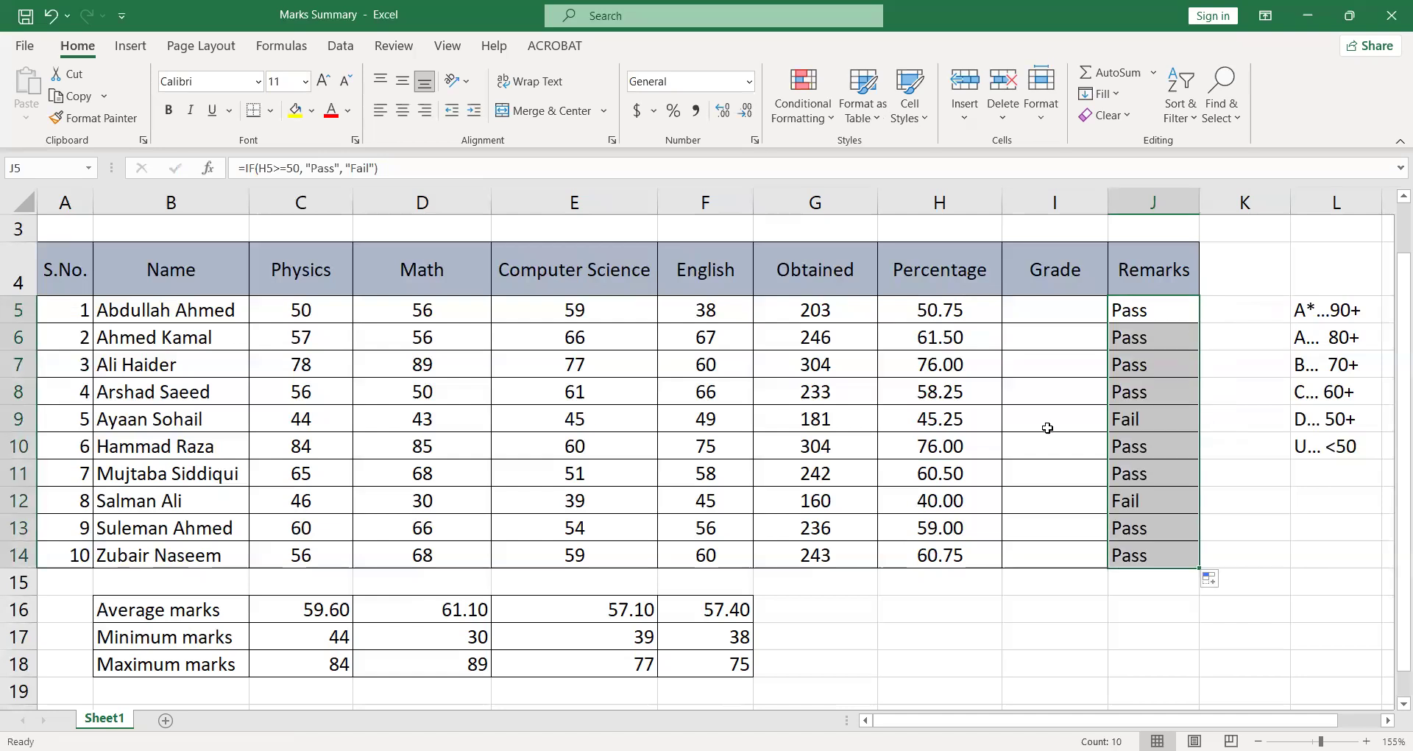
{"action": "left_click", "coordinate": [920, 419]}
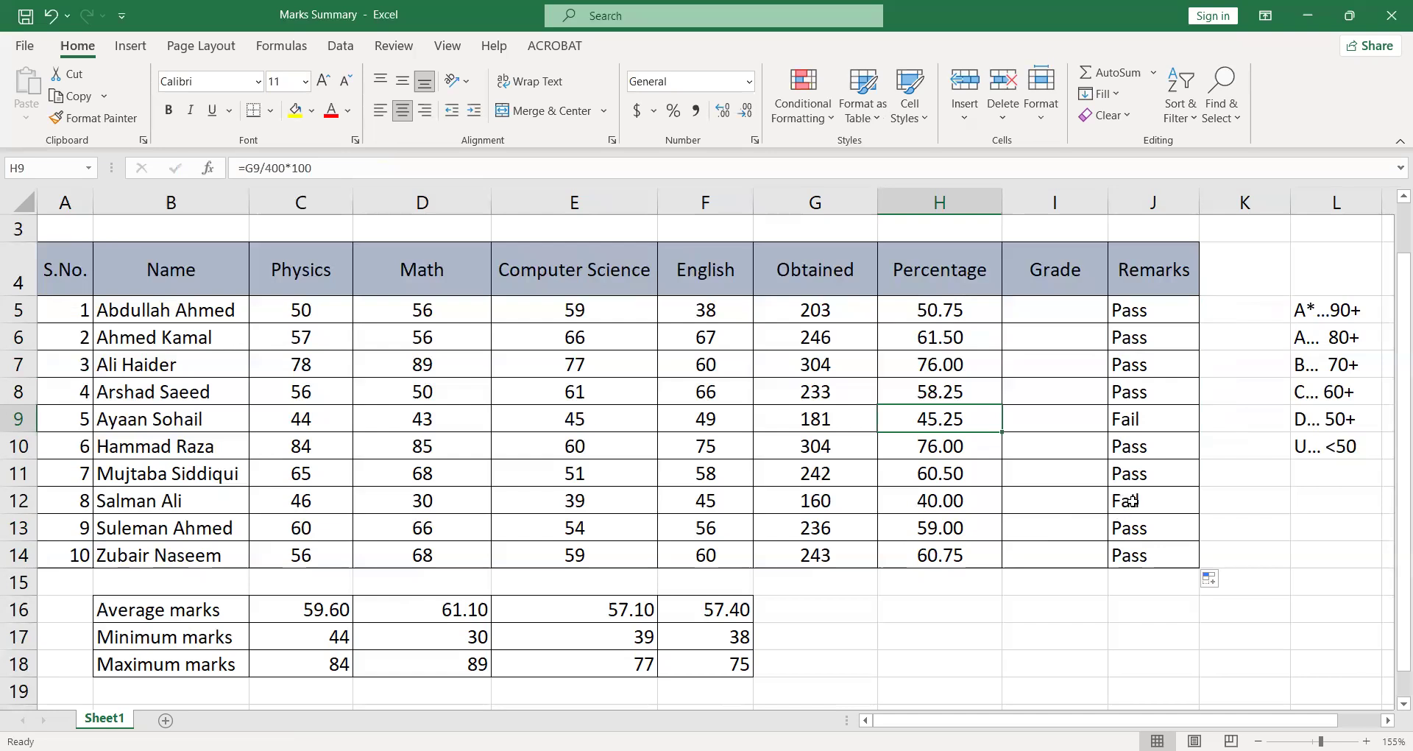
{"action": "double_click", "coordinate": [1183, 308]}
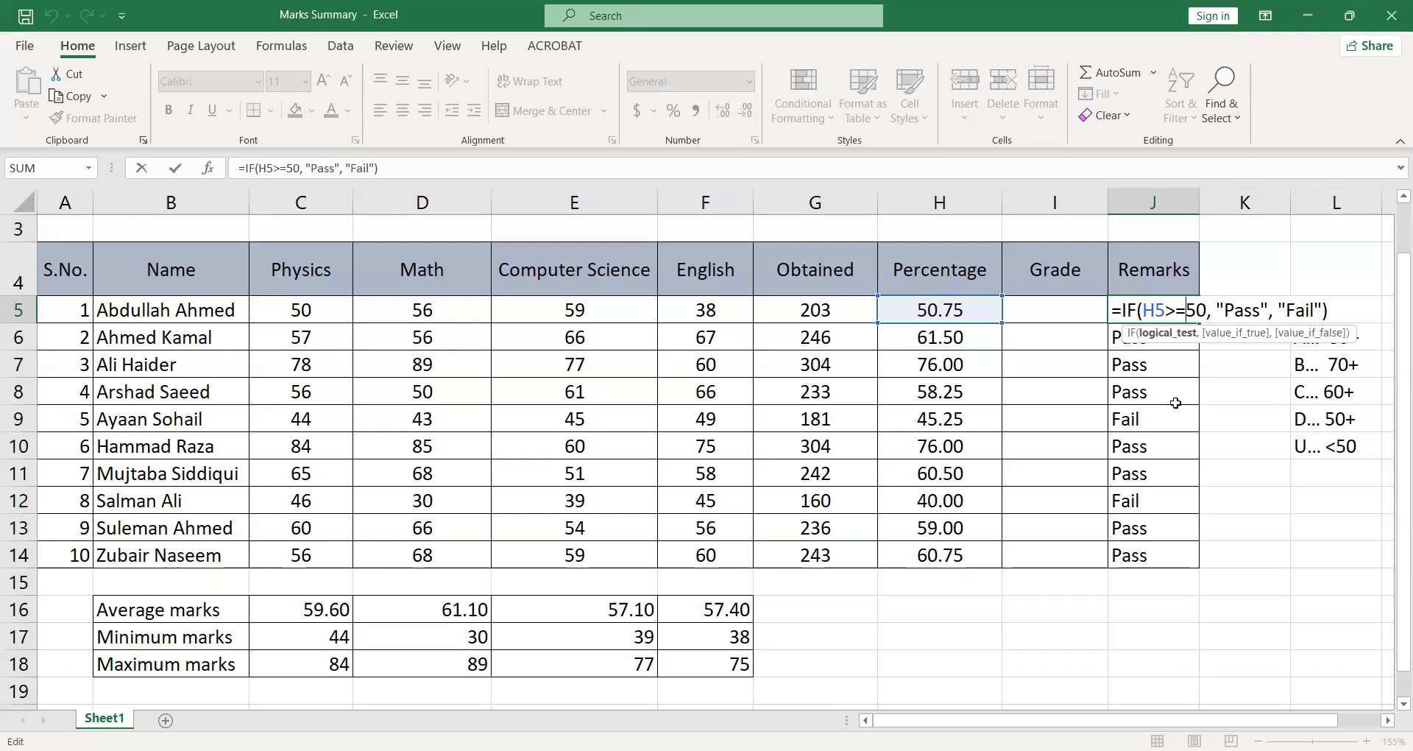
{"action": "key", "text": "Return"}
Begin the grade formula in I5 with =IF(H5>=90,"A*", so that percentages of 90 or more give A*.
{"action": "key", "text": "Up"}
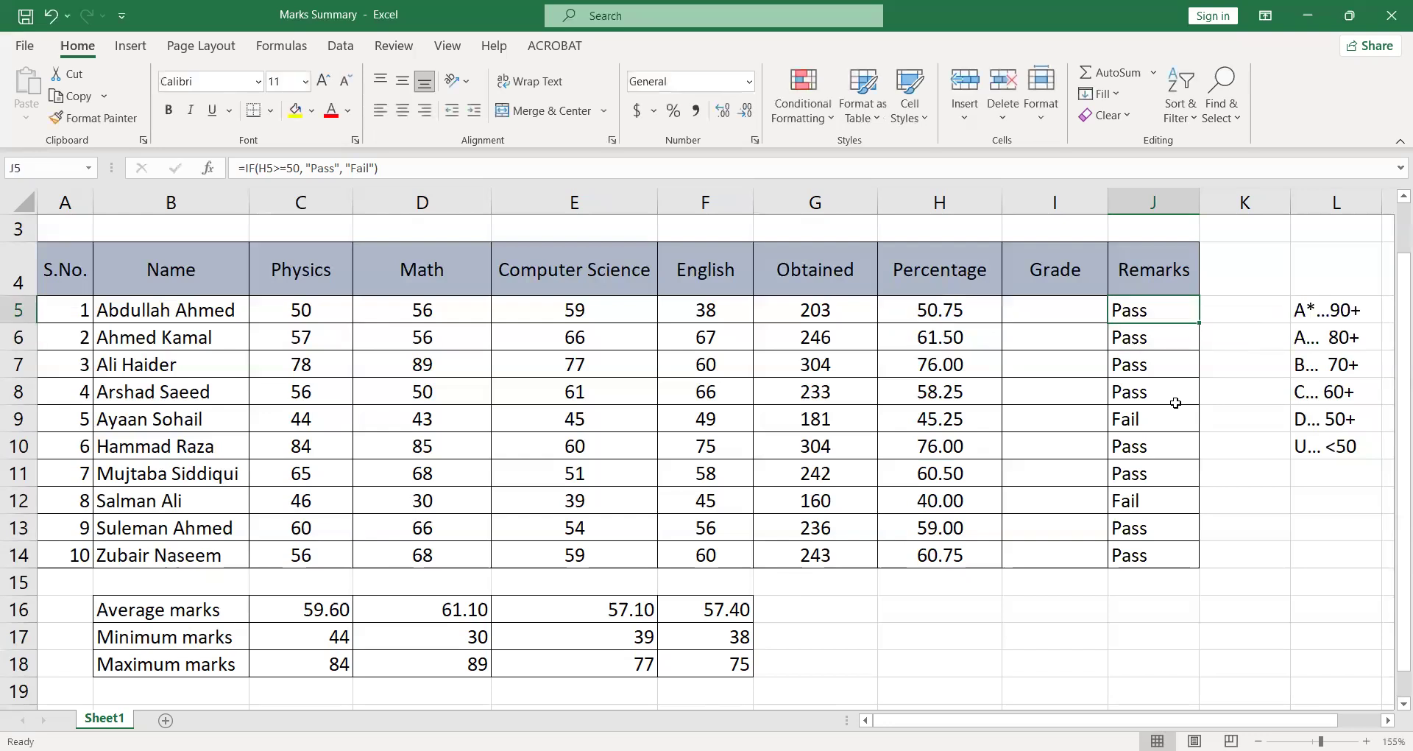
{"action": "key", "text": "Left"}
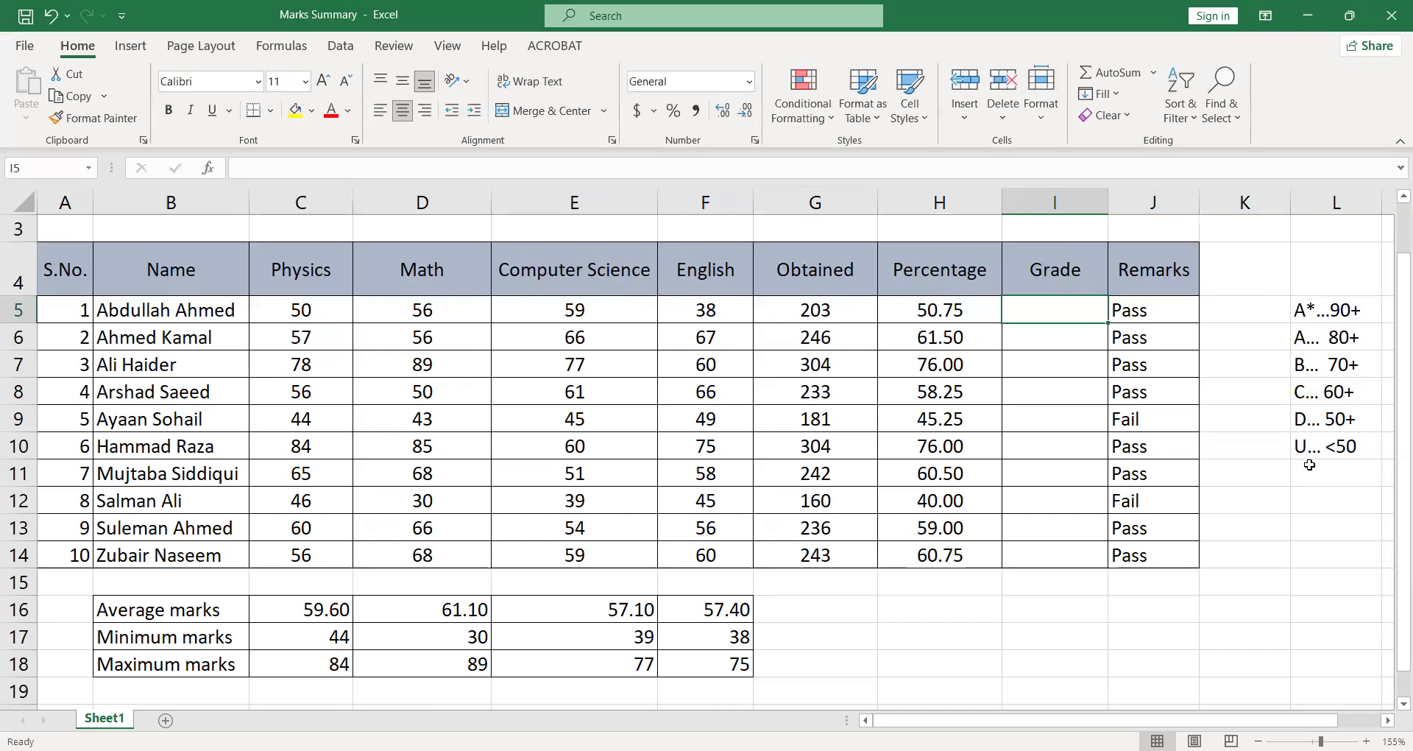
{"action": "type", "text": "="}
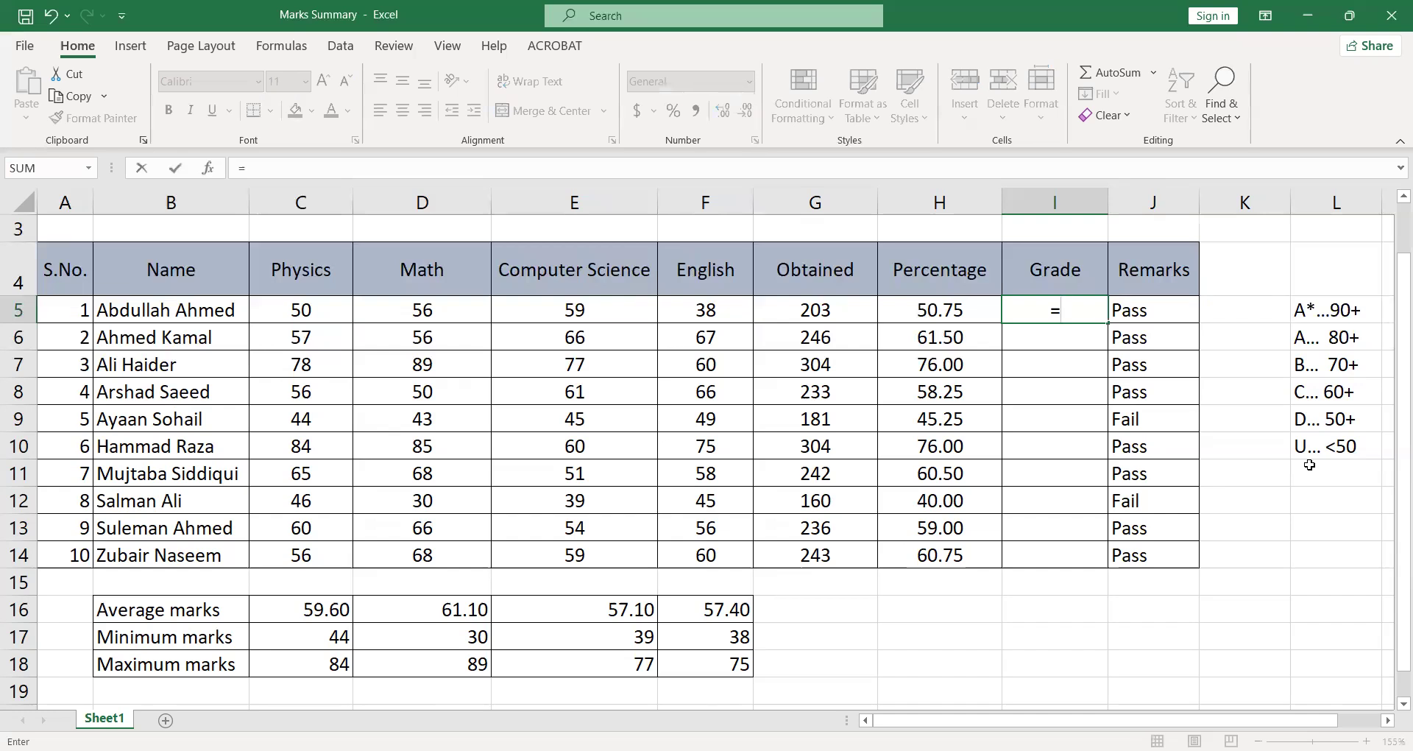
{"action": "type", "text": "if"}
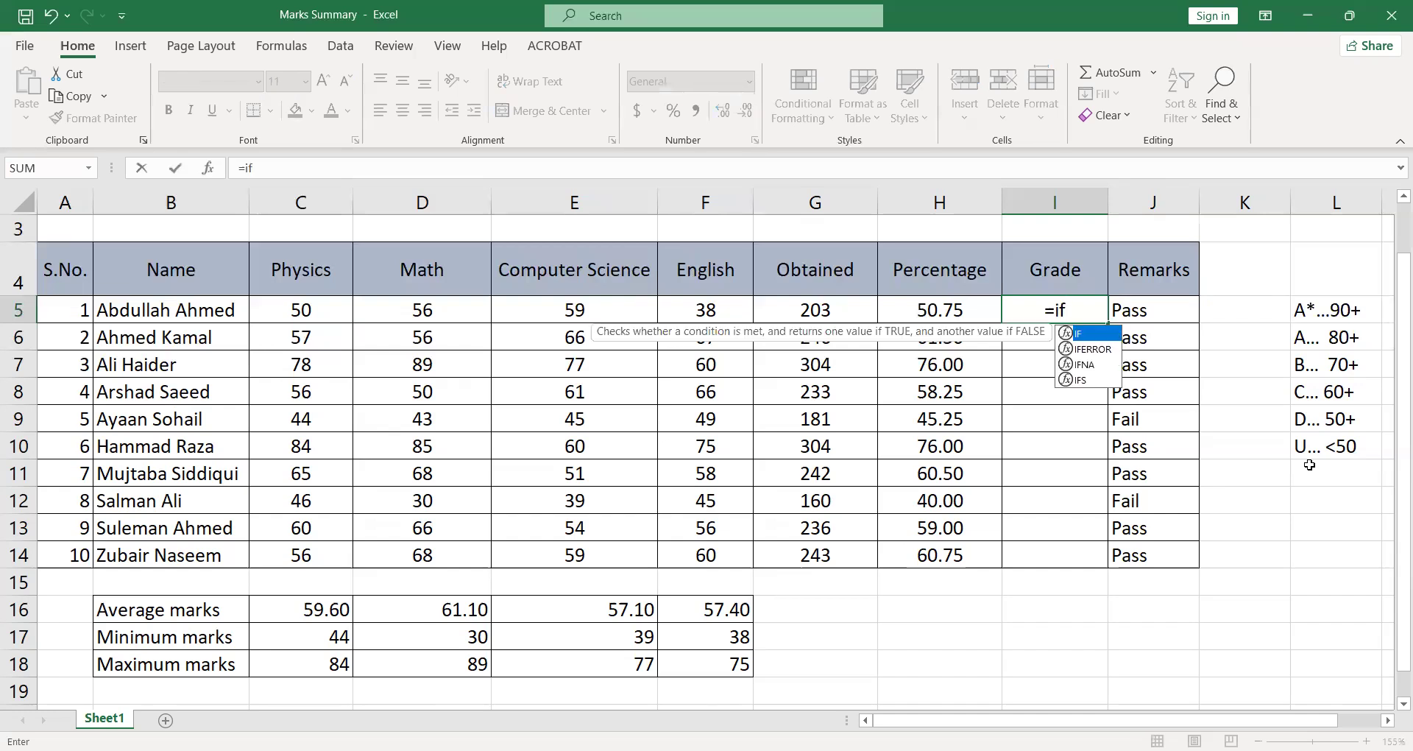
{"action": "type", "text": "("}
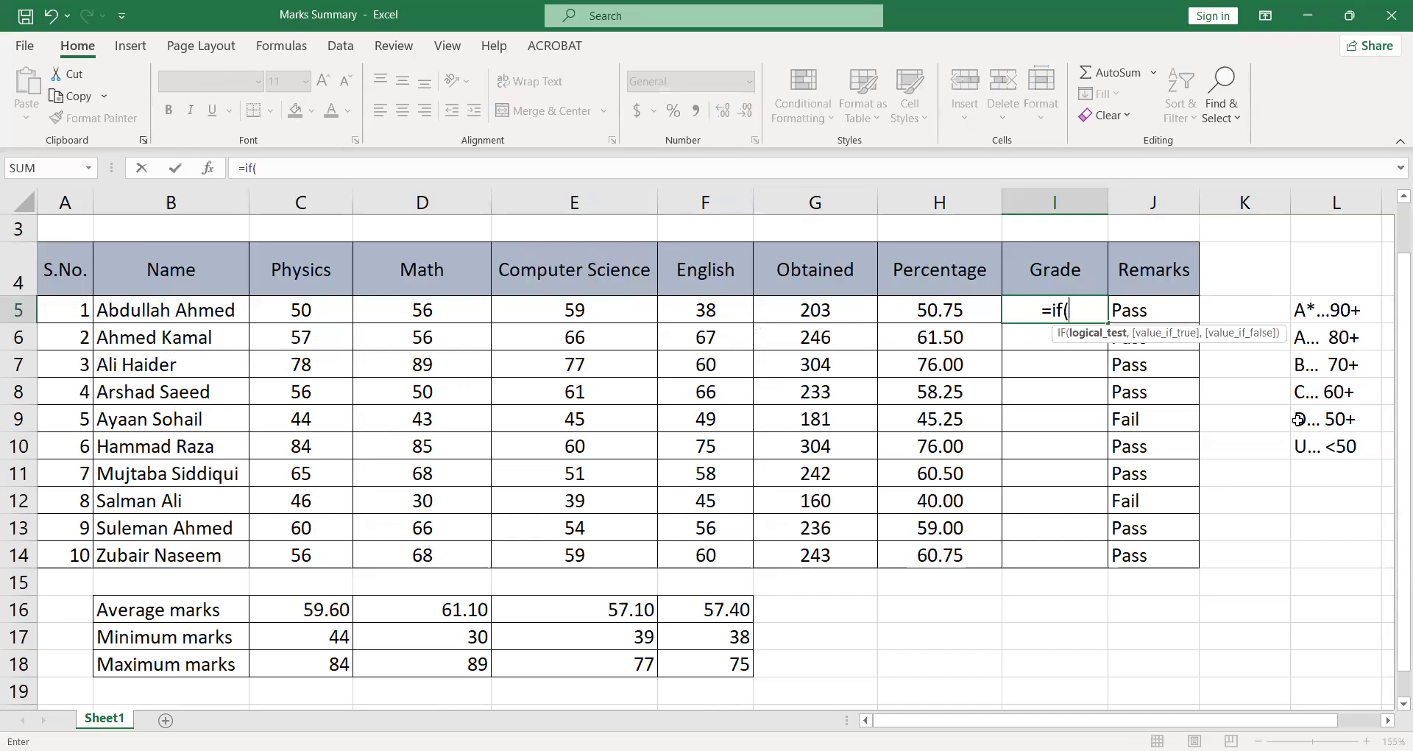
{"action": "left_click", "coordinate": [976, 311]}
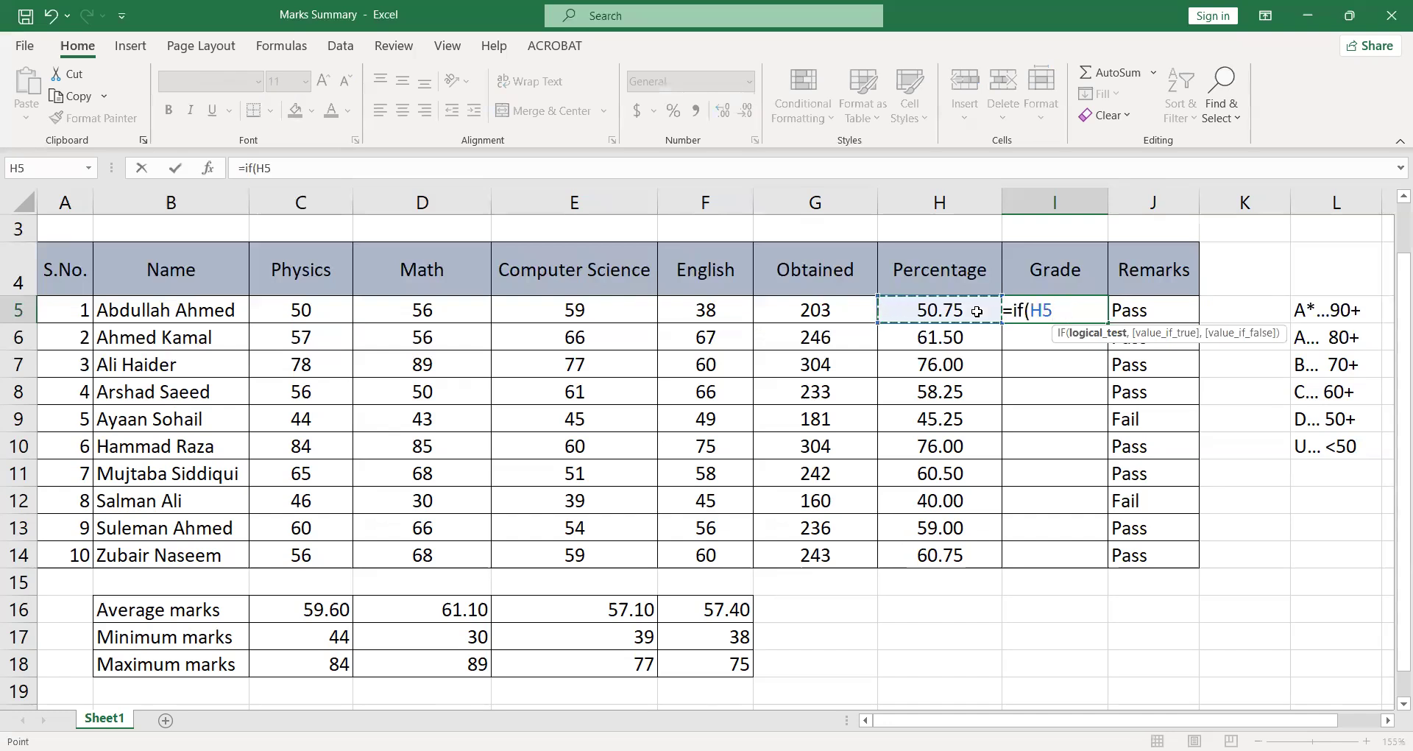
{"action": "type", "text": ">"}
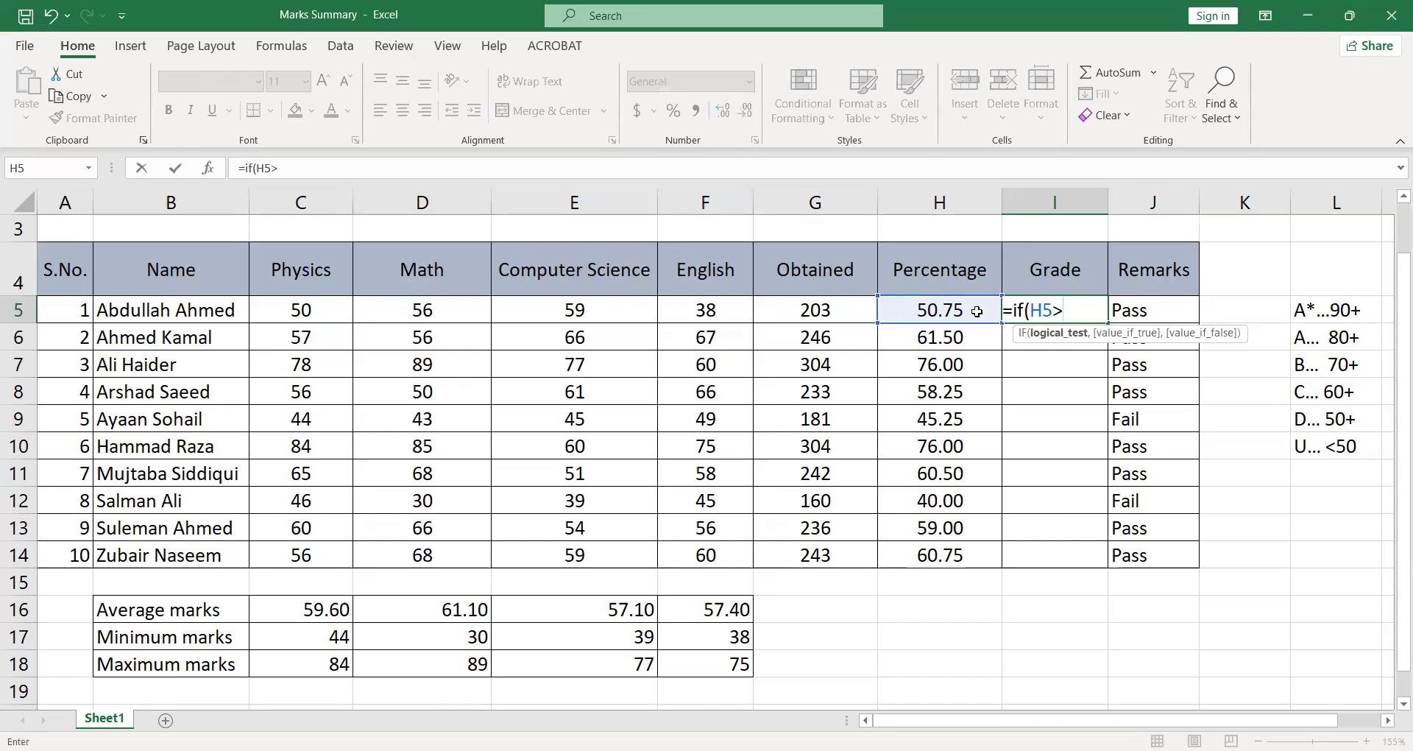
{"action": "type", "text": "=90,\"A*"}
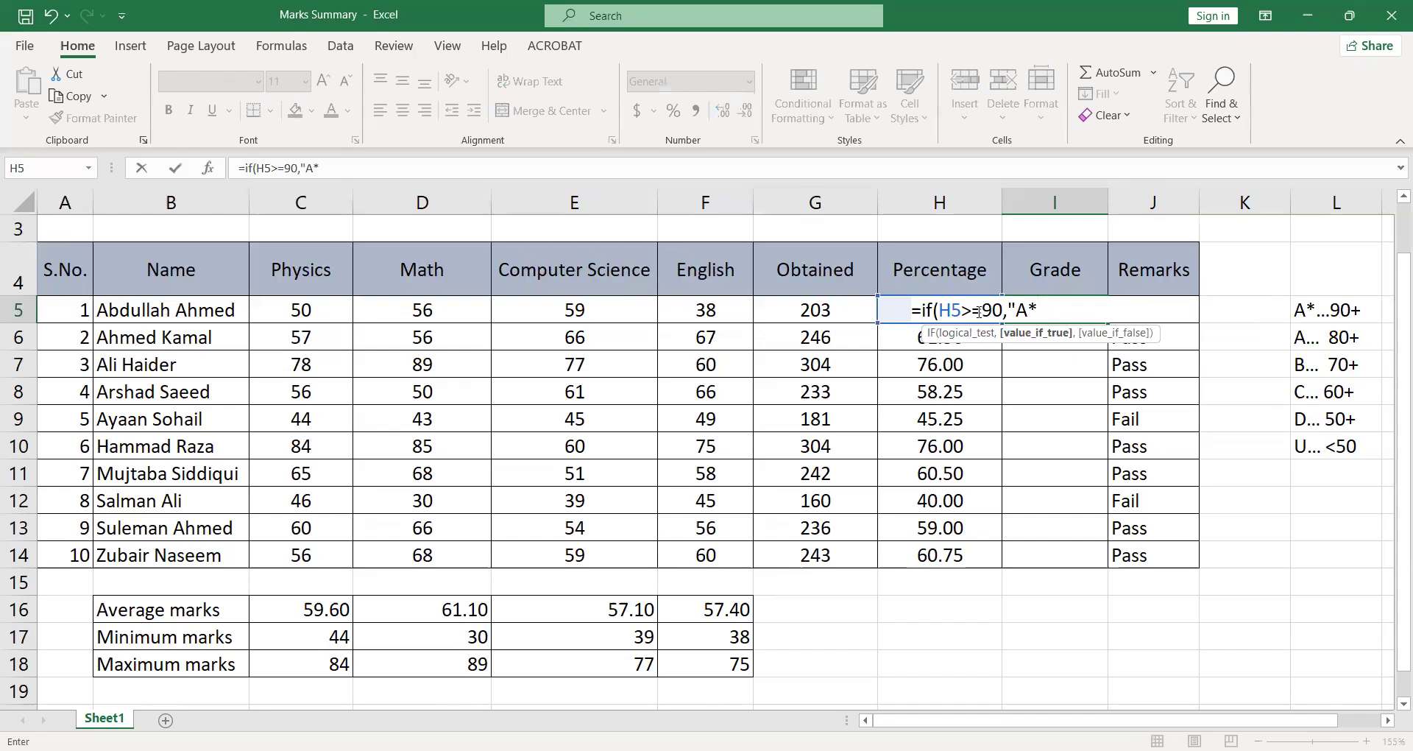
{"action": "type", "text": "\","}
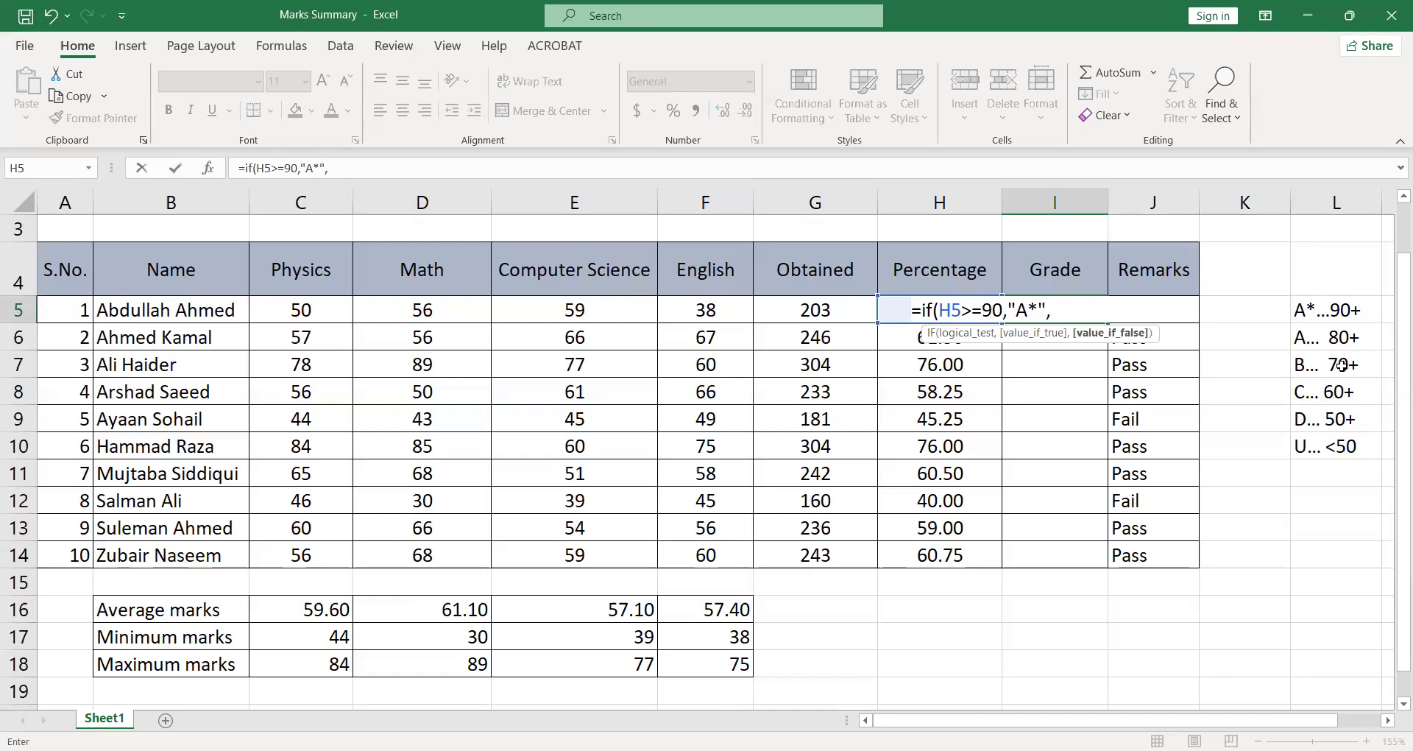
Extend the I5 grade formula with a nested IF(H5>=80,"A", so that percentages of 80 or more give A.
{"action": "type", "text": "i"}
{"action": "key", "text": "BackSpace"}
{"action": "type", "text": "IF("}
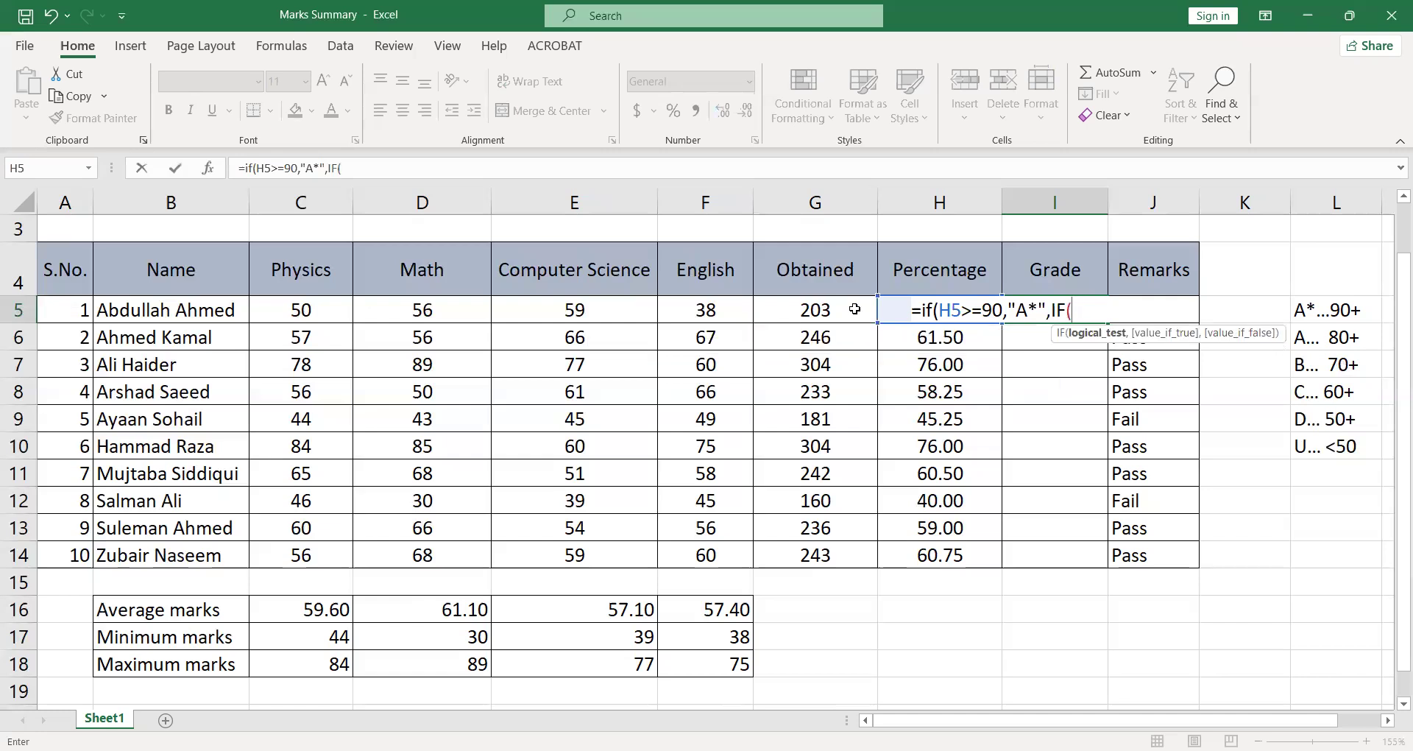
{"action": "left_click", "coordinate": [886, 313]}
{"action": "type", "text": ">="}
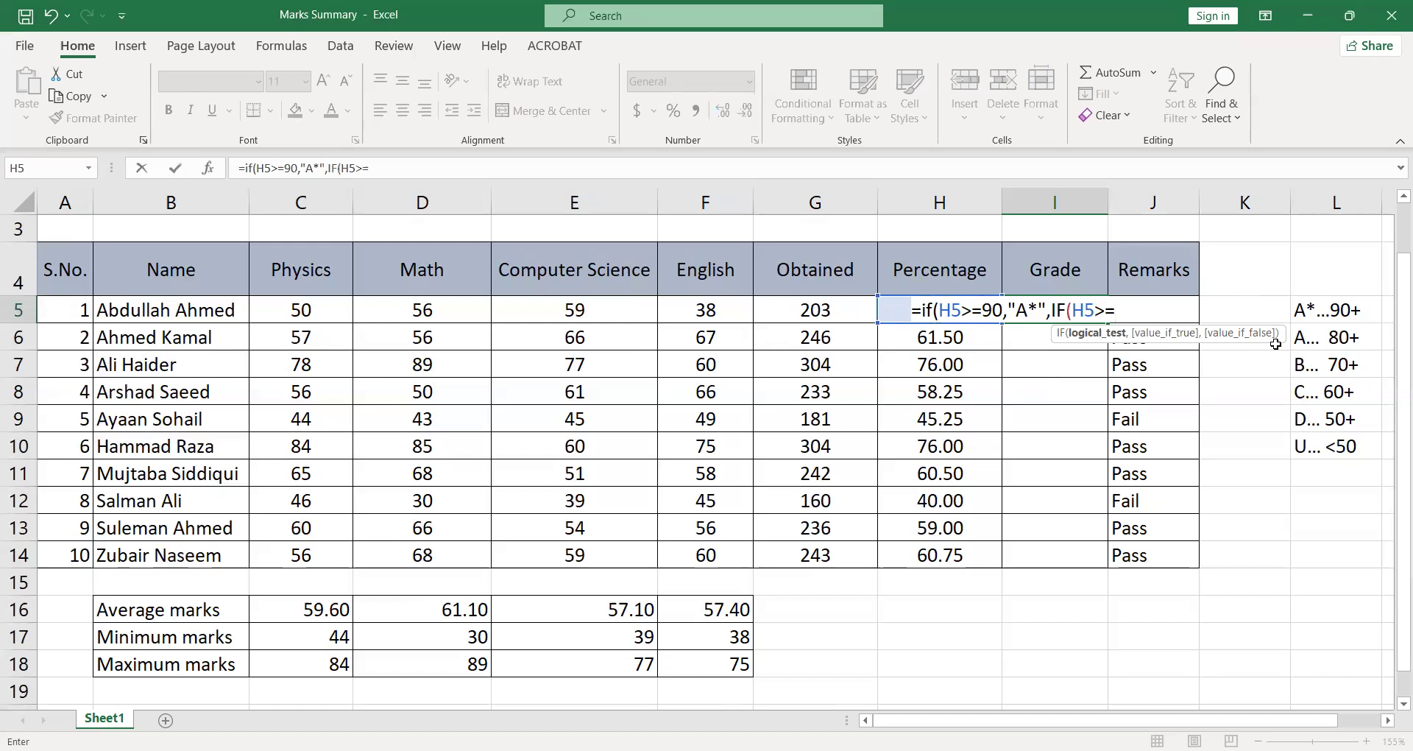
{"action": "type", "text": "80,\"A\""}
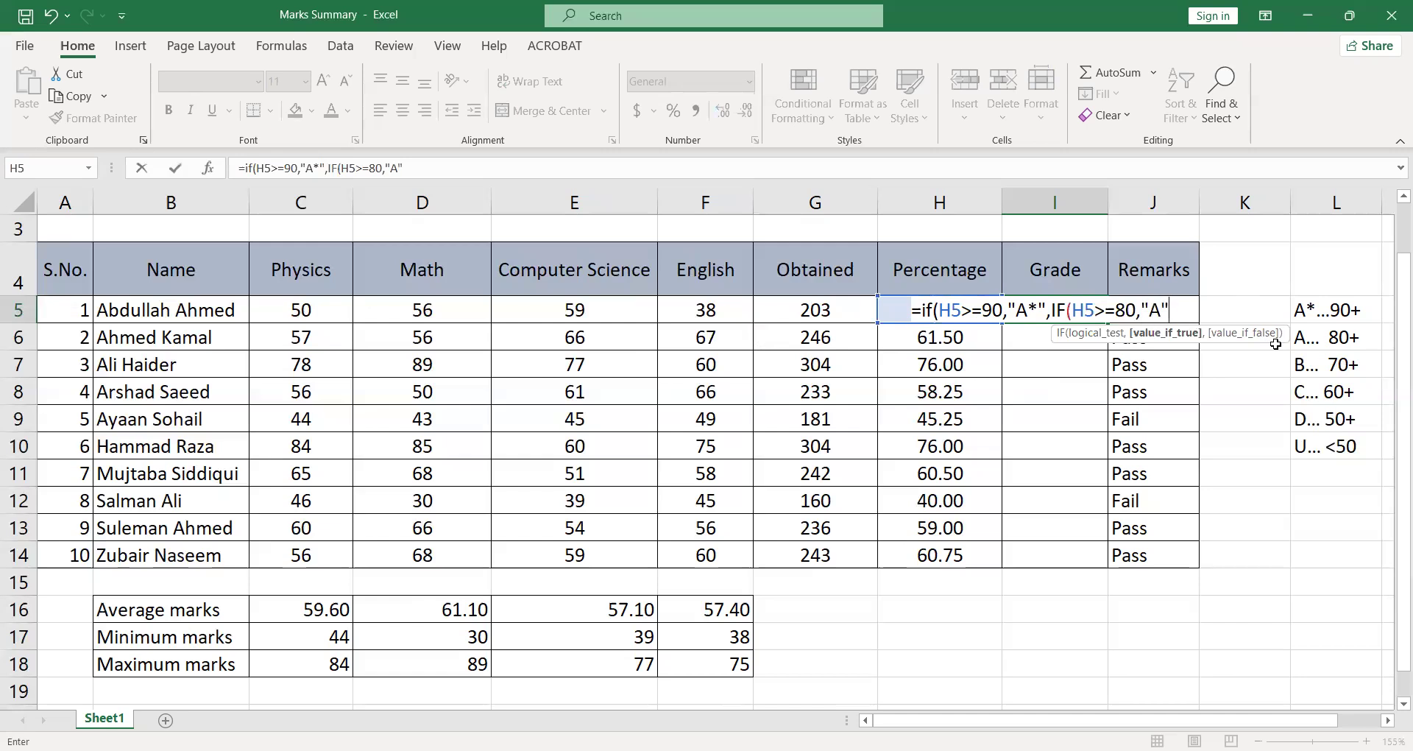
{"action": "type", "text": ","}
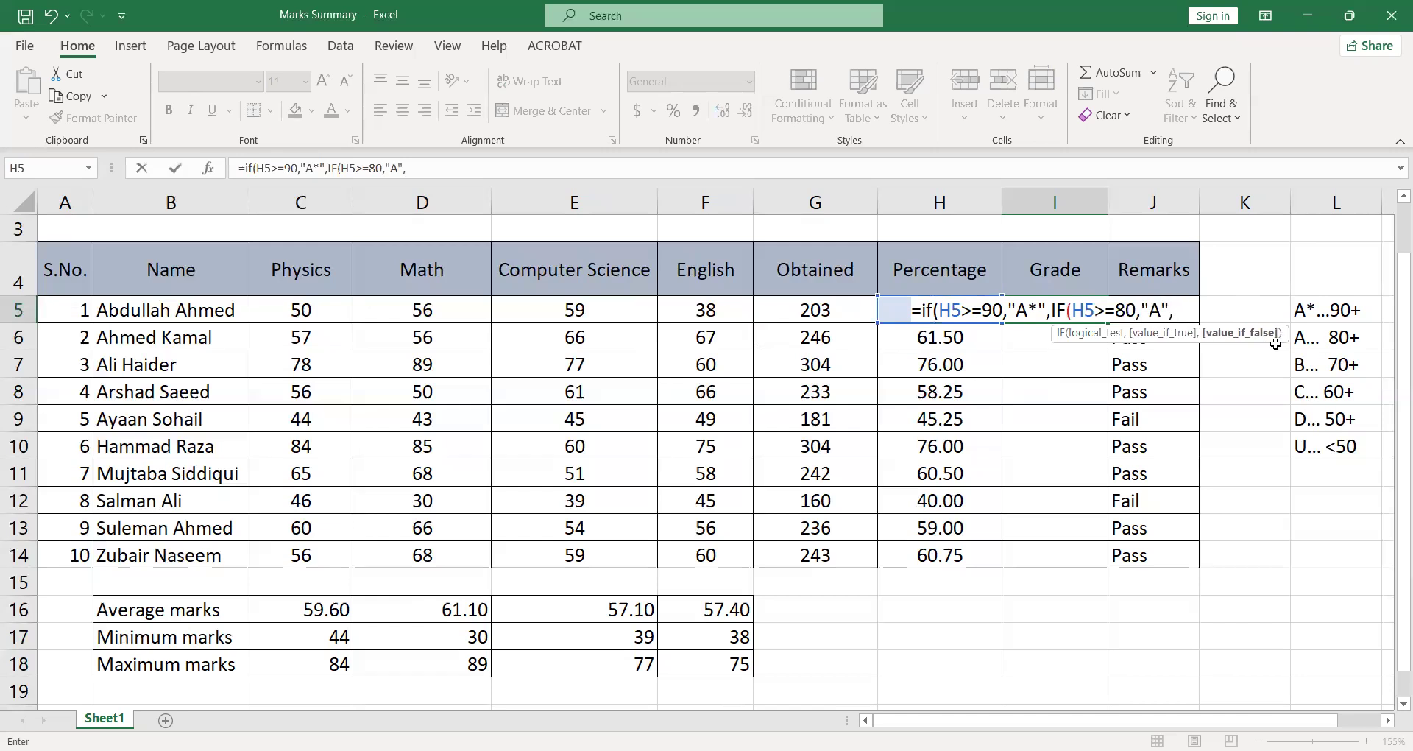
Add a third nested condition IF(H5>=70,"B", to the grade formula for percentages of 70 or more.
{"action": "type", "text": " IF"}
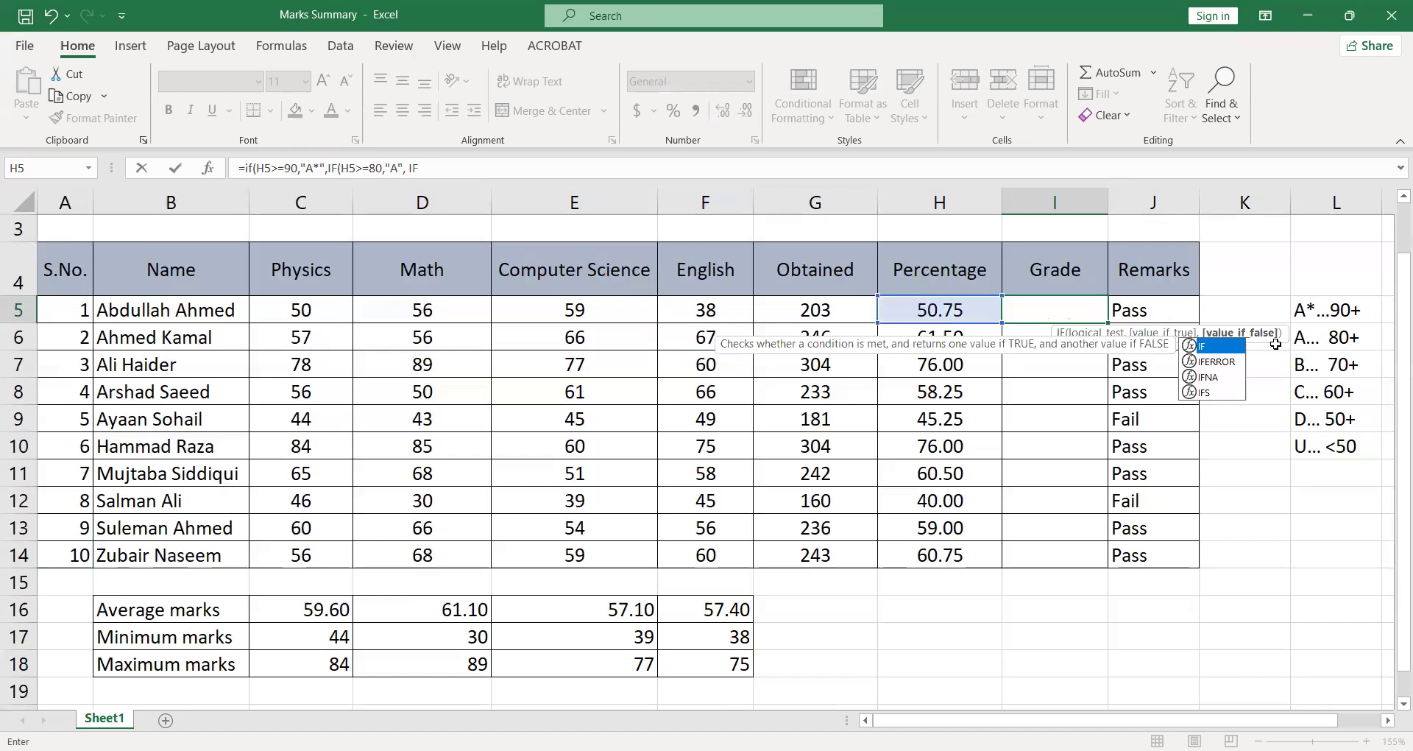
{"action": "type", "text": "("}
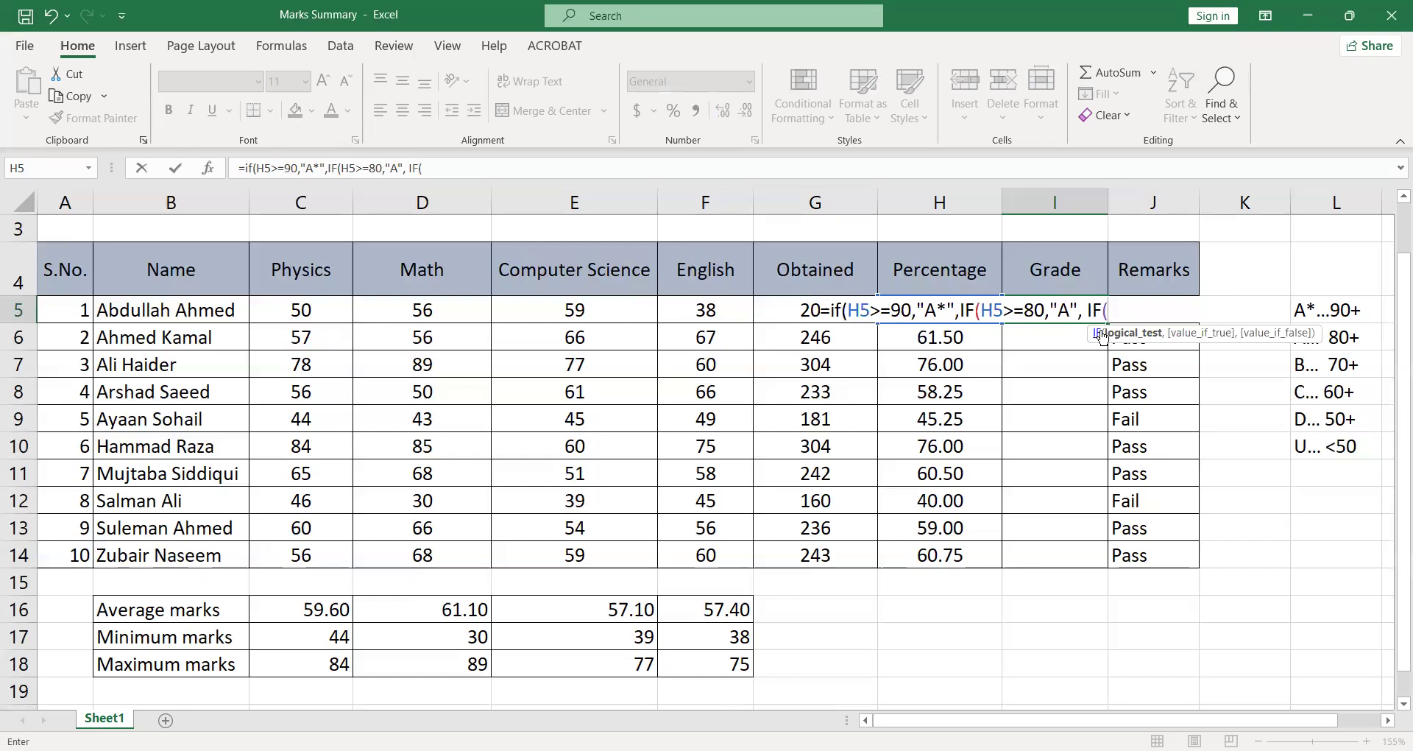
{"action": "type", "text": "H"}
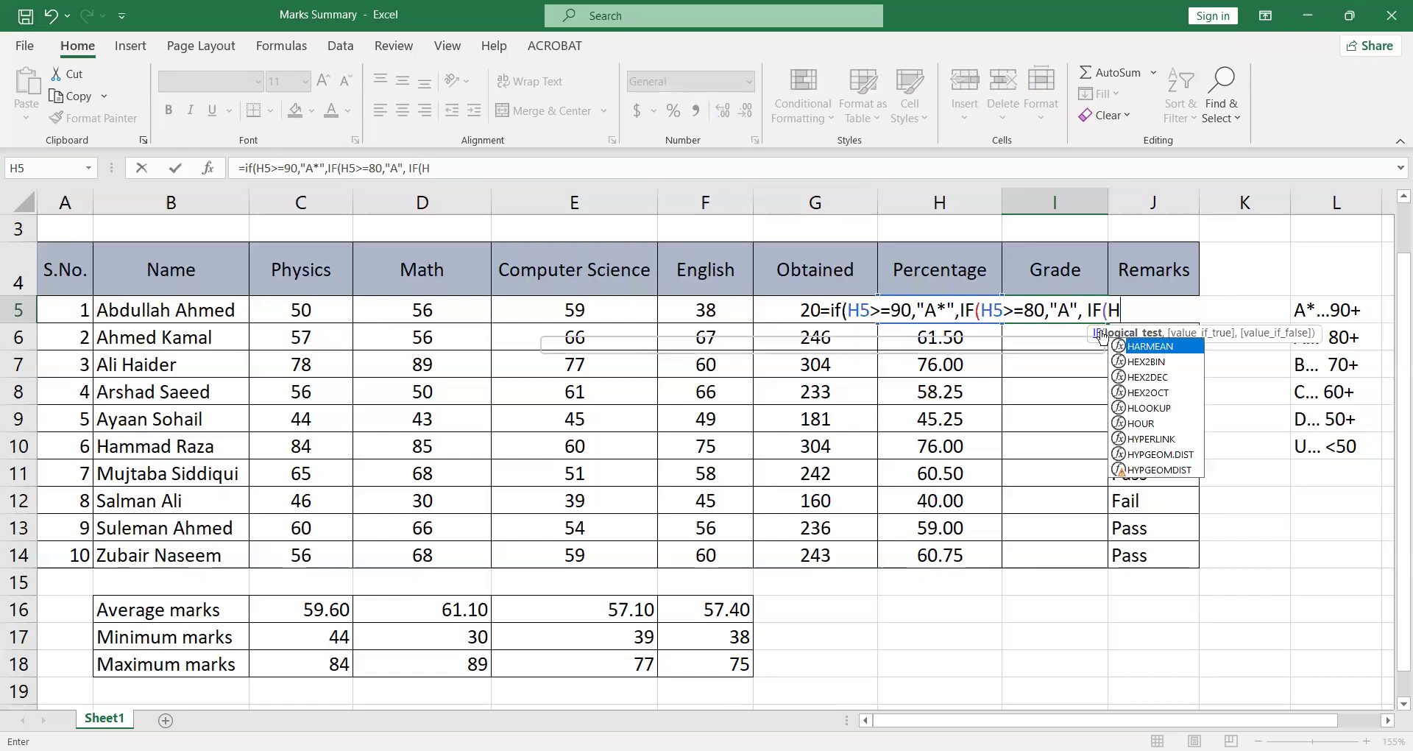
{"action": "type", "text": "5>=07"}
{"action": "key", "text": "BackSpace"}
{"action": "key", "text": "BackSpace"}
{"action": "type", "text": "70,"}
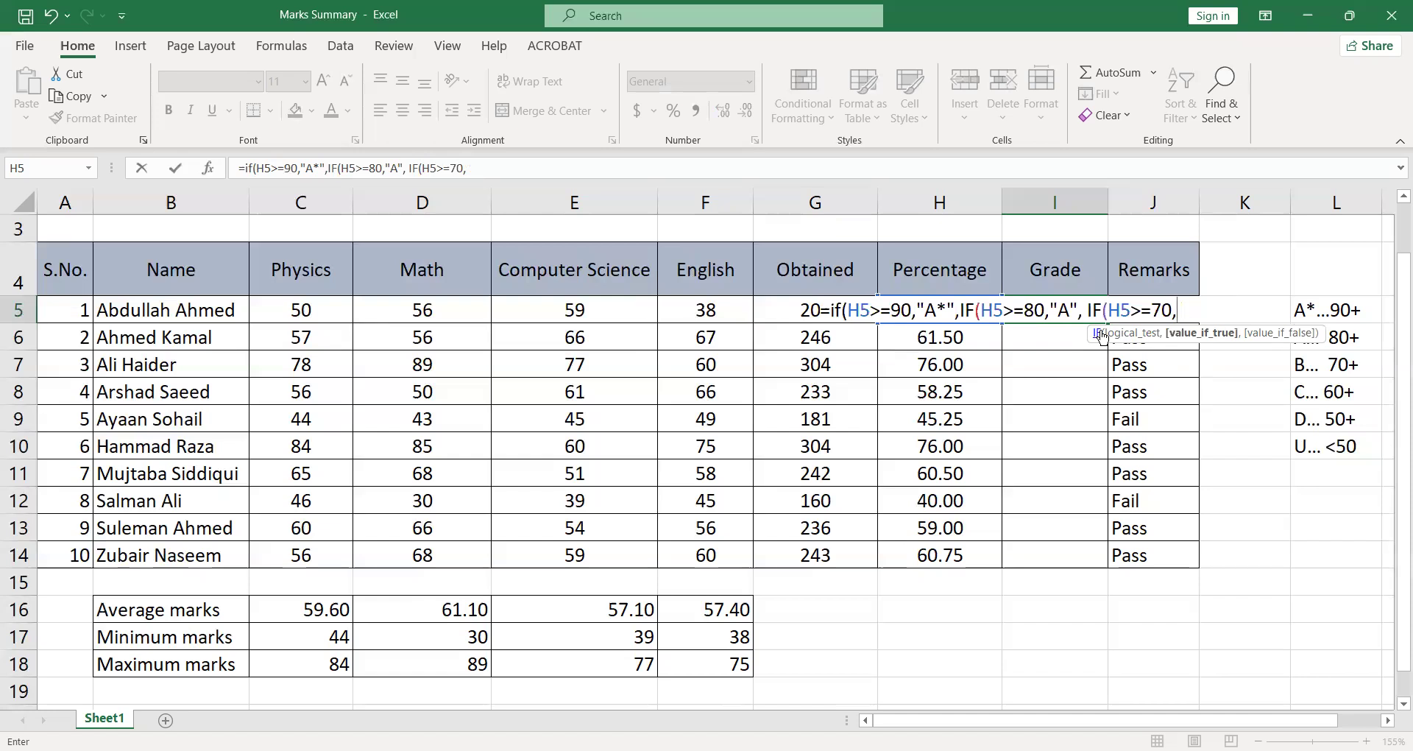
{"action": "type", "text": "\"B\","}
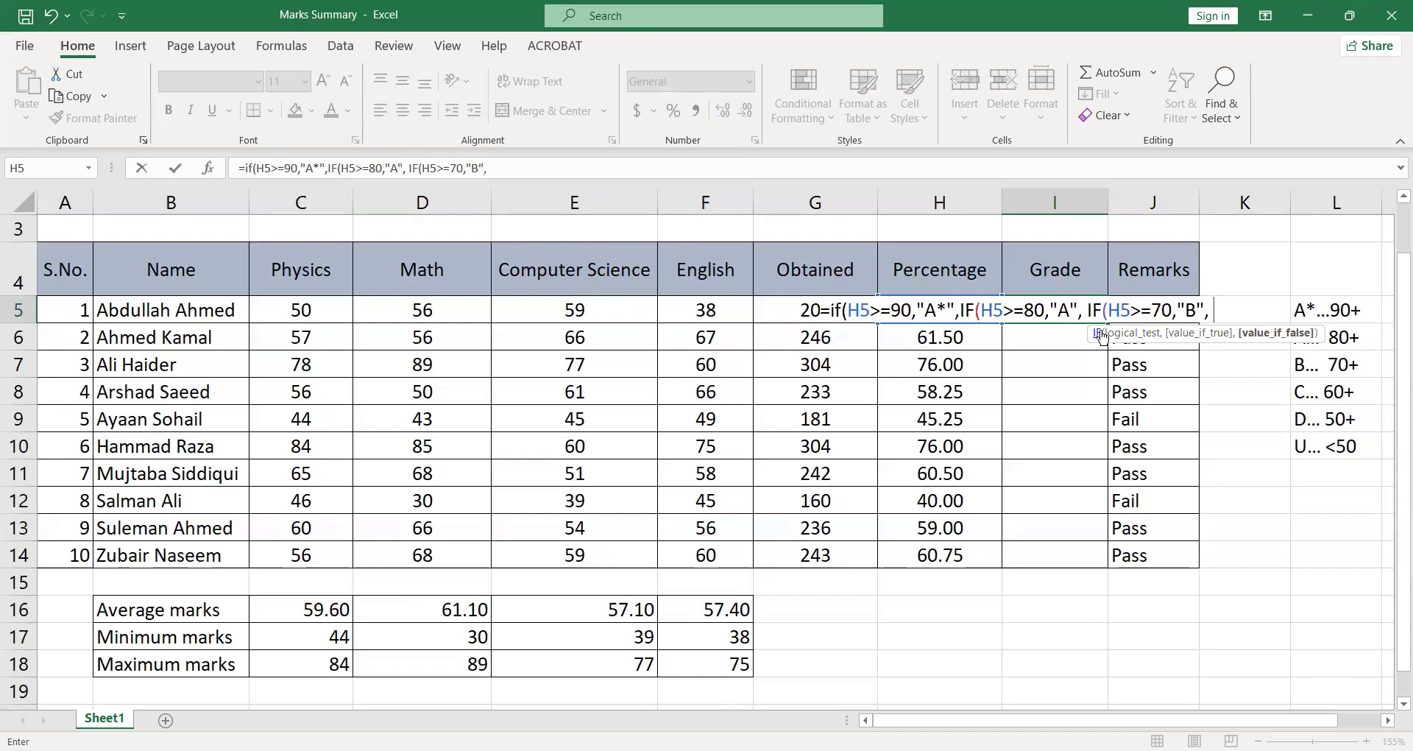
Add the nested condition IF(H5>=60, "C", to the grade formula for percentages of 60 or more.
{"action": "type", "text": " IF"}
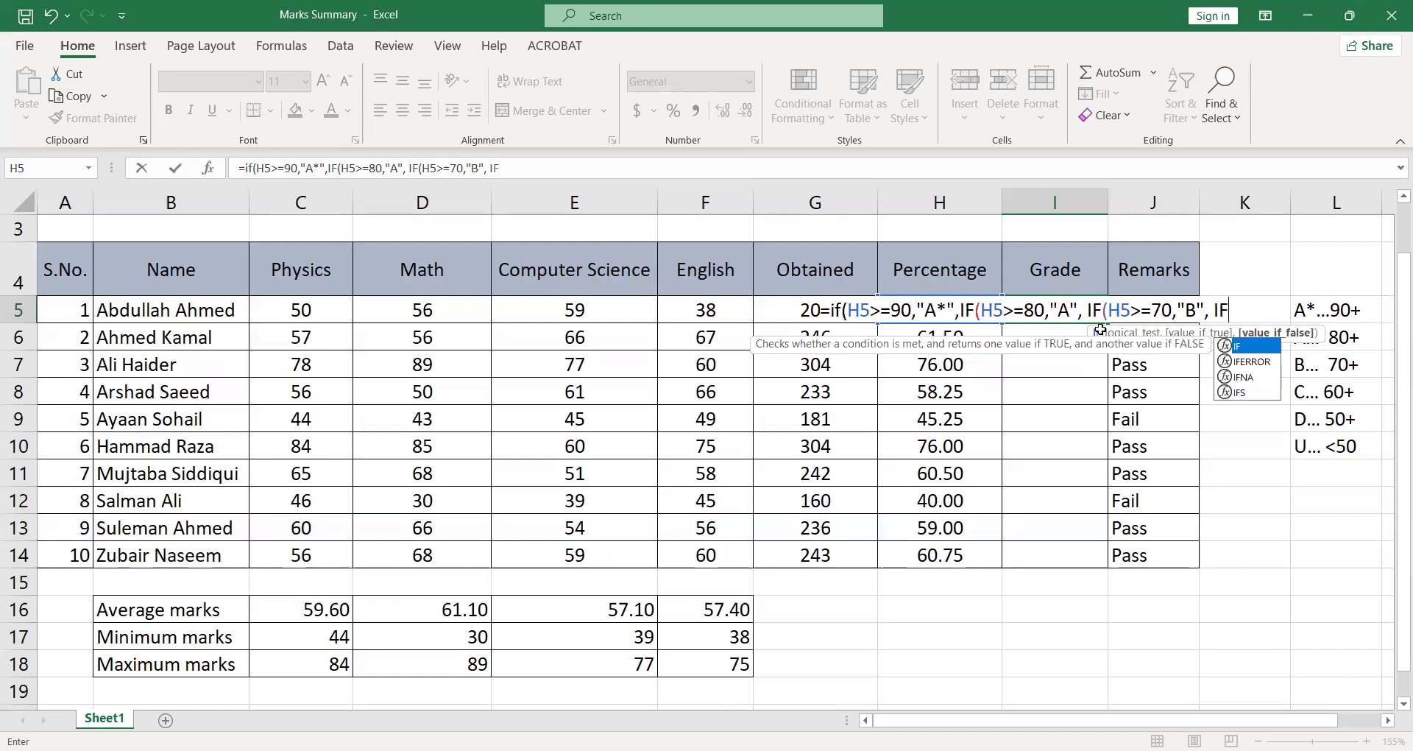
{"action": "type", "text": "(H5"}
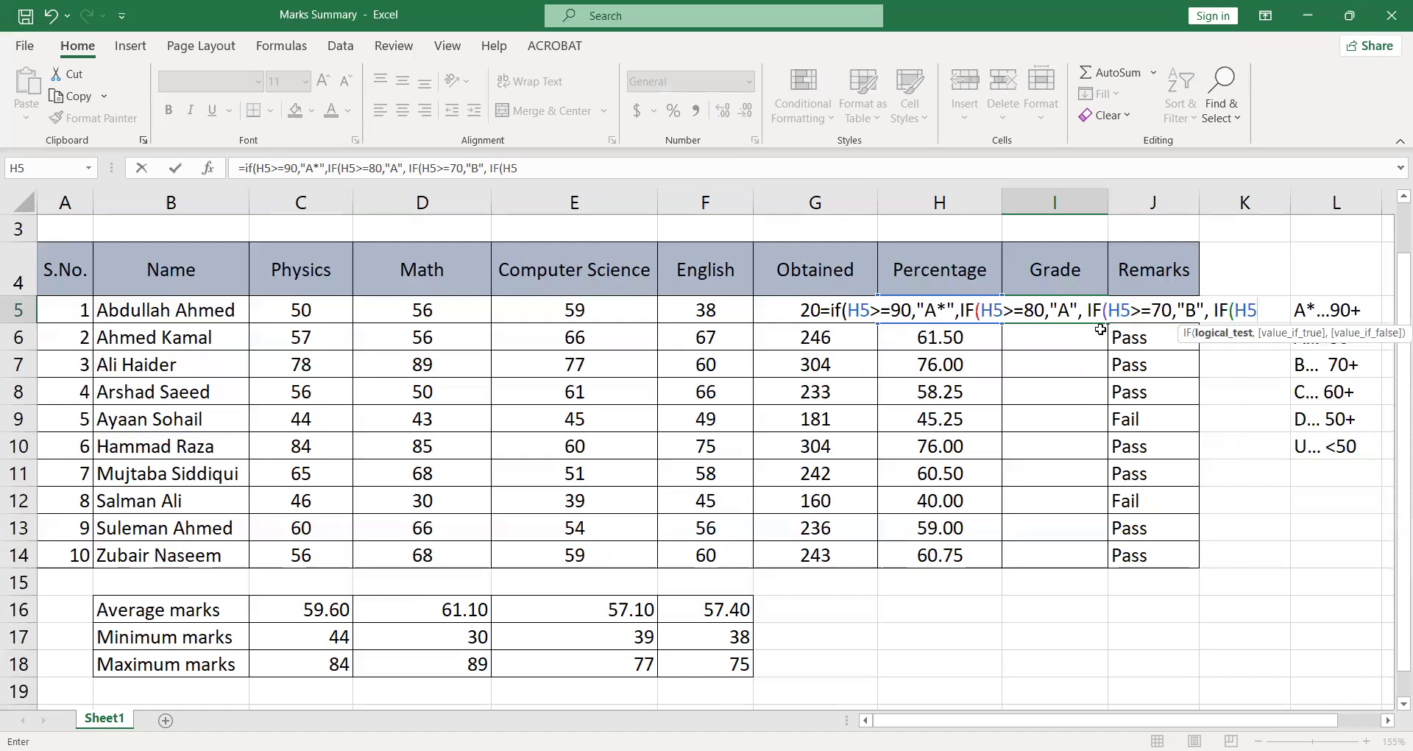
{"action": "type", "text": ">=60, \""}
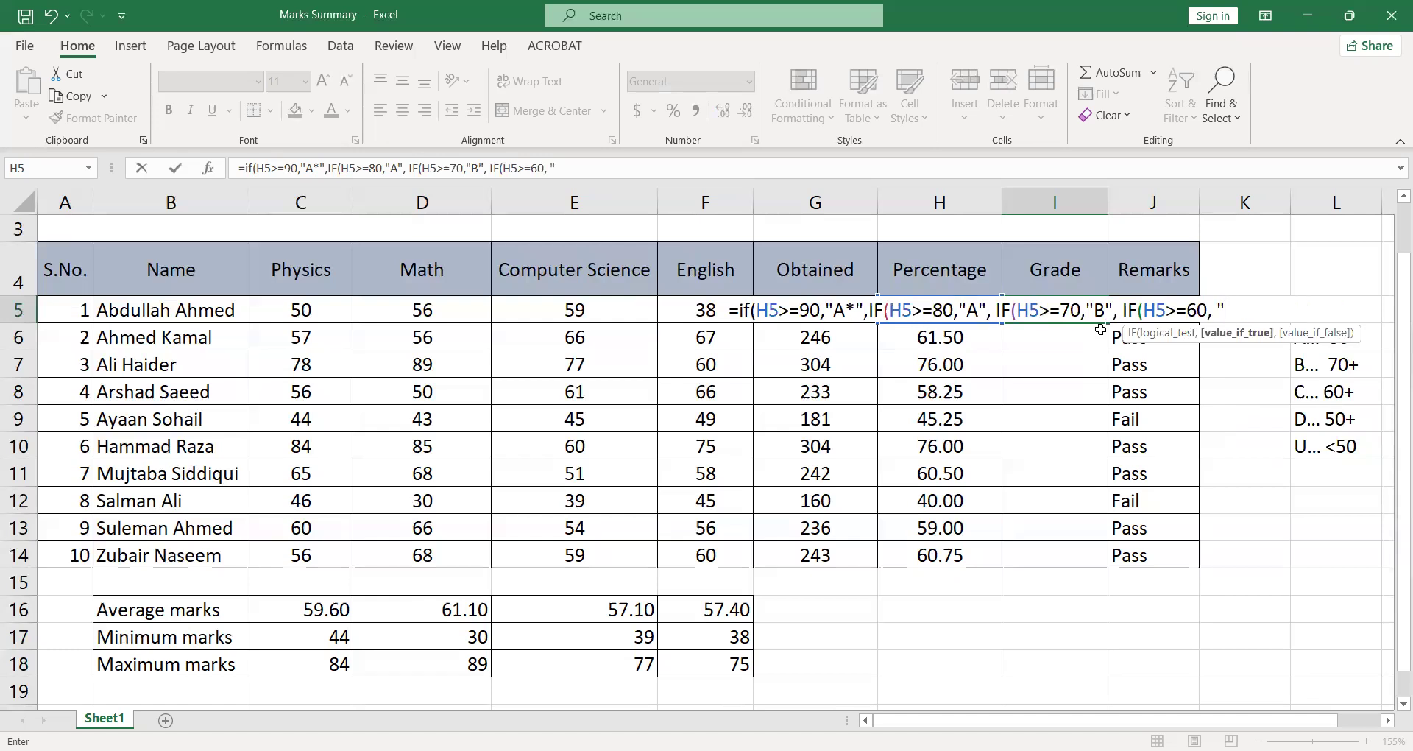
{"action": "type", "text": "C\", "}
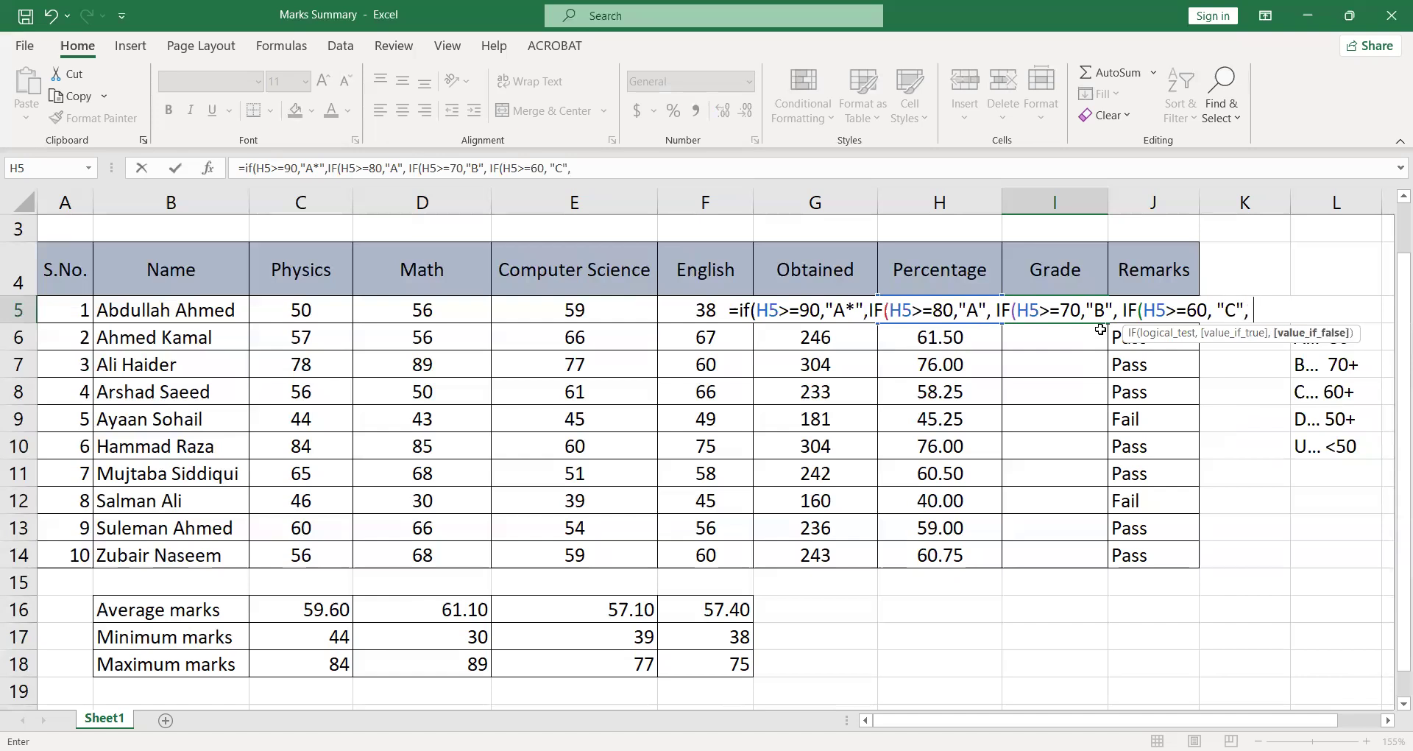
Add the nested condition IF(H5>=50,"D", to the grade formula for percentages of 50 or more.
{"action": "type", "text": "IF"}
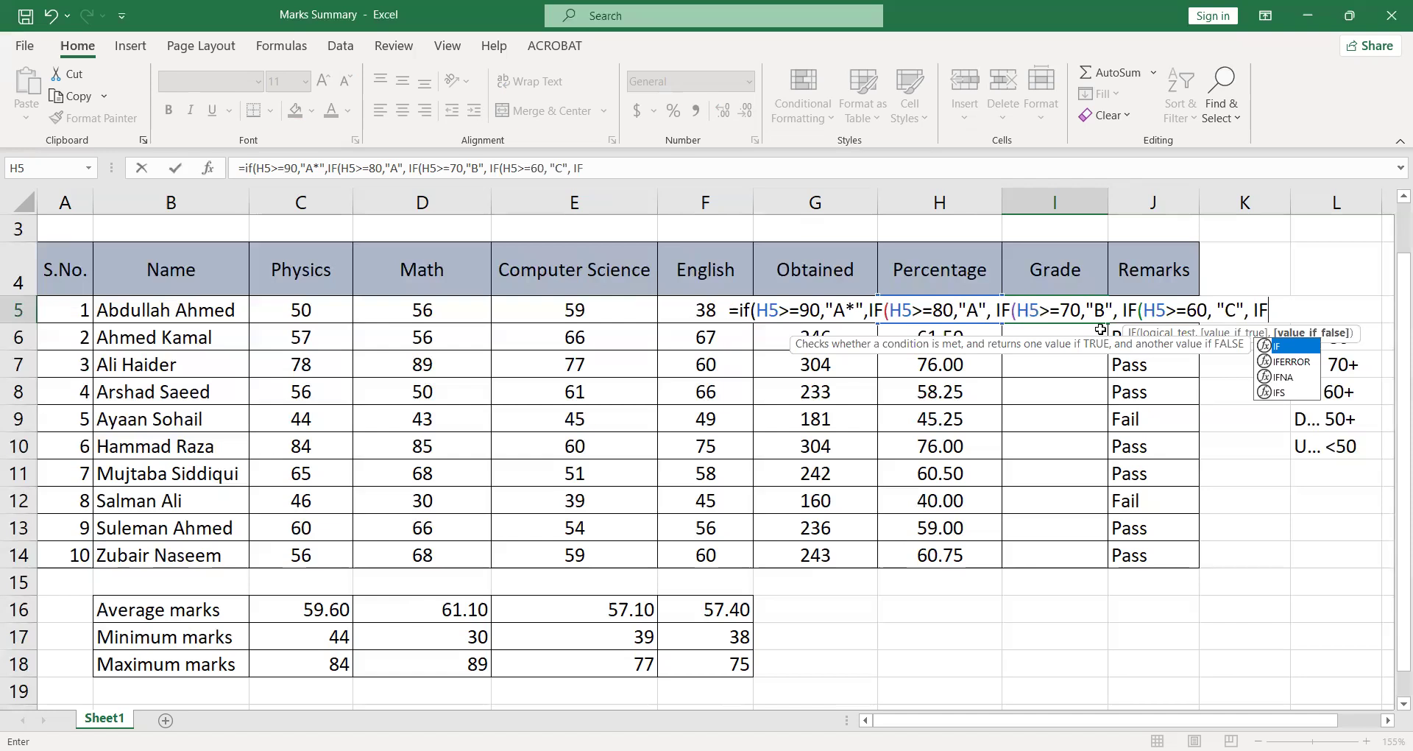
{"action": "type", "text": "("}
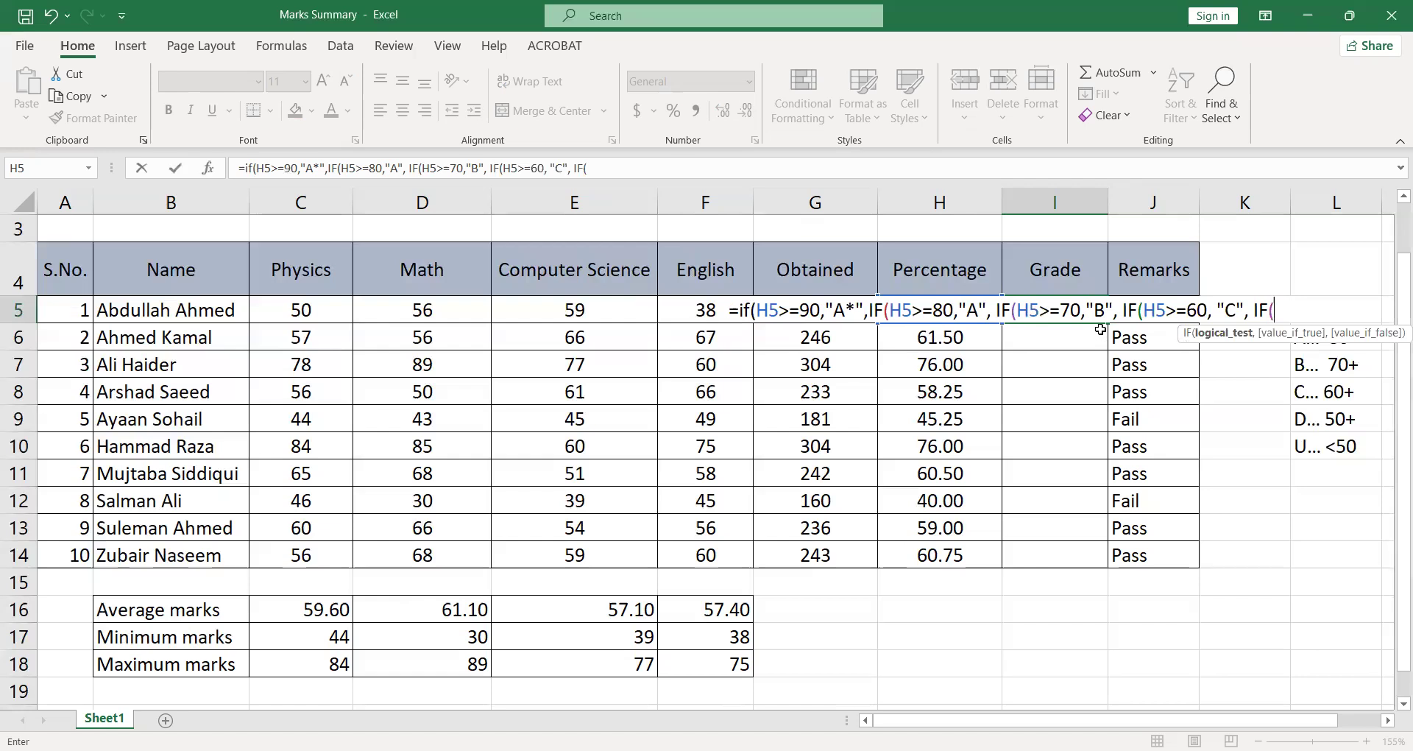
{"action": "type", "text": "H5>=50,\"D"}
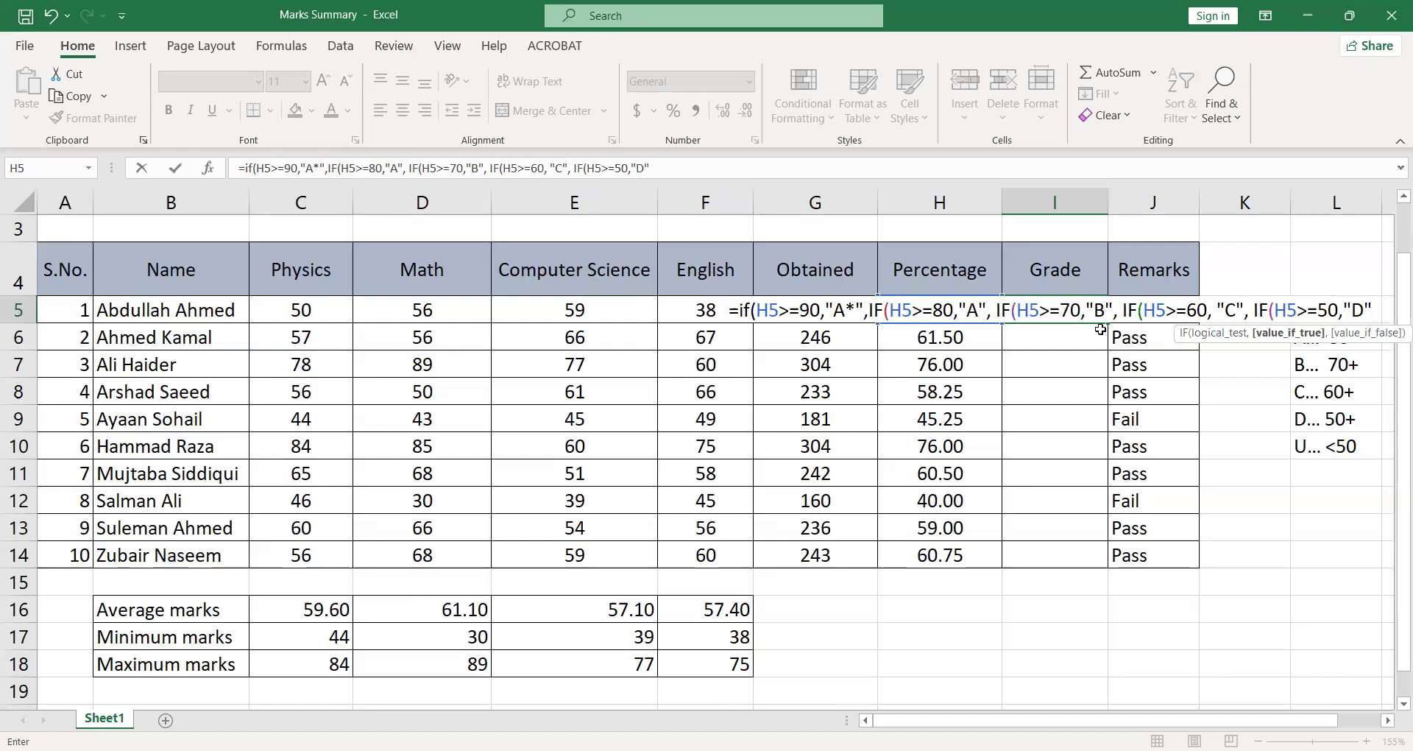
{"action": "type", "text": ","}
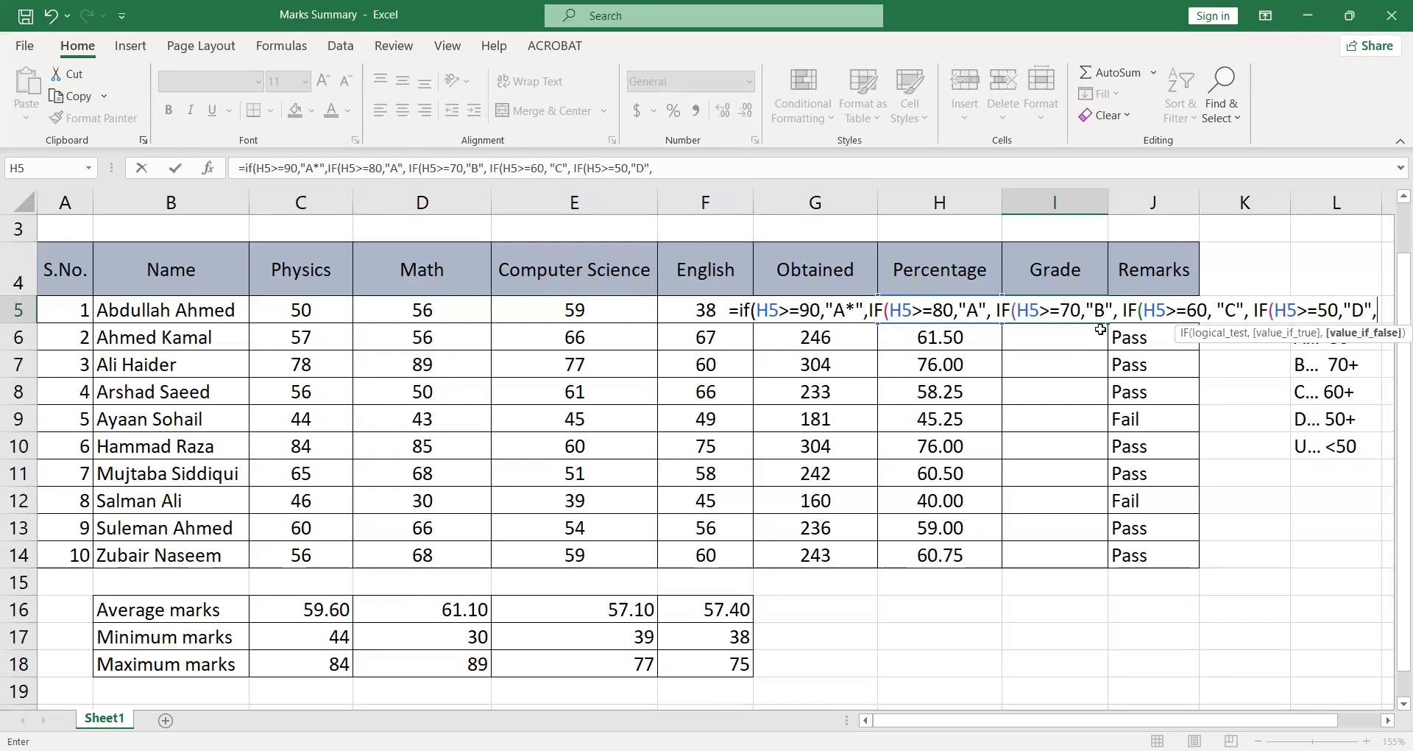
Finish the I5 grade formula with "U" as the final value-if-false, close the brackets and accept the proposed correction.
{"action": "type", "text": "\""}
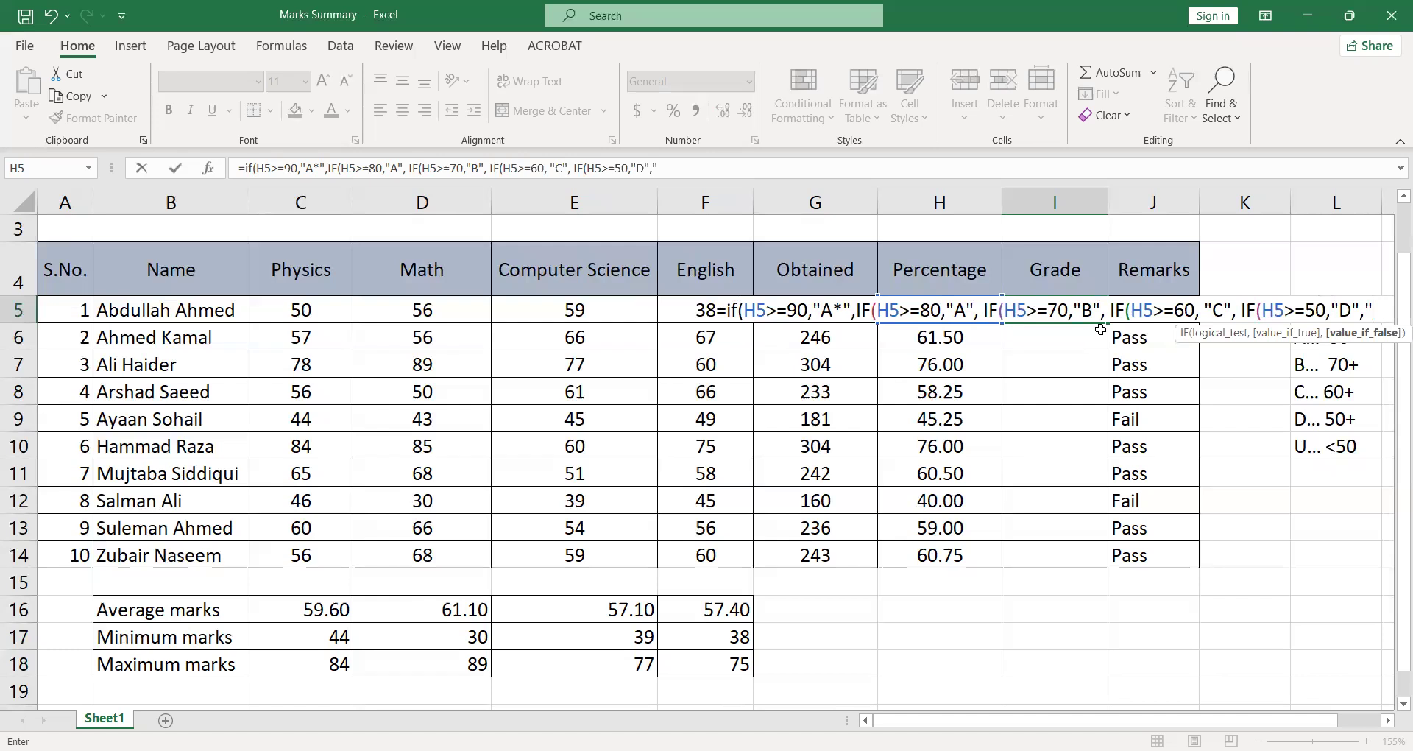
{"action": "type", "text": "U\""}
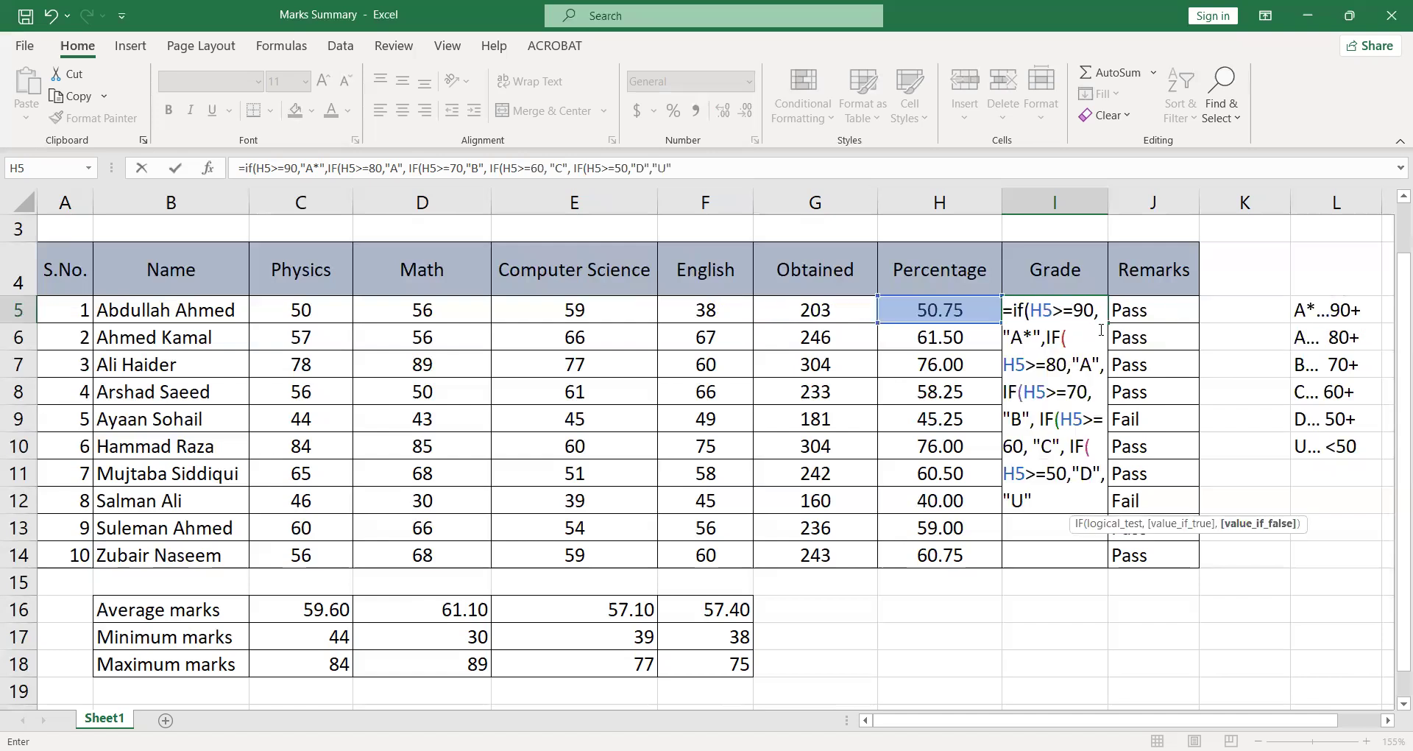
{"action": "type", "text": "))"}
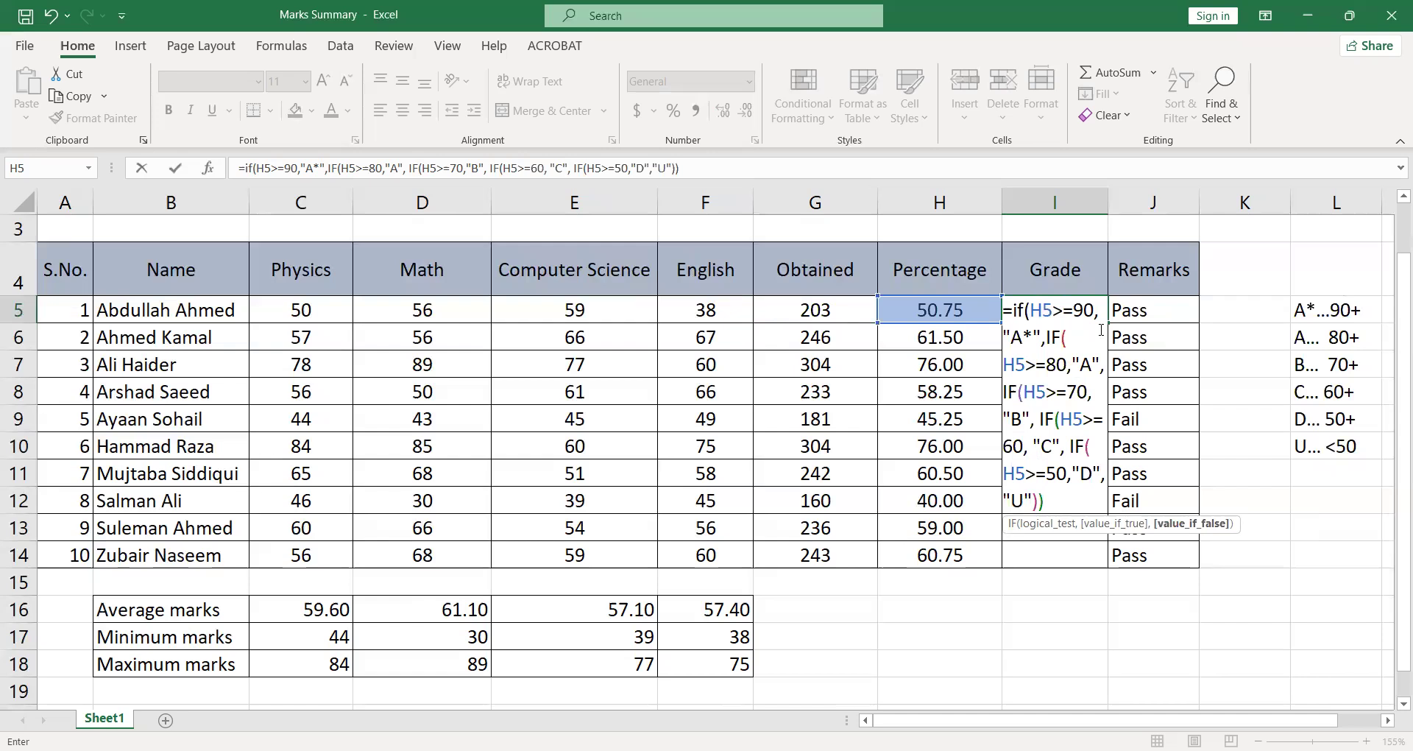
{"action": "type", "text": "))"}
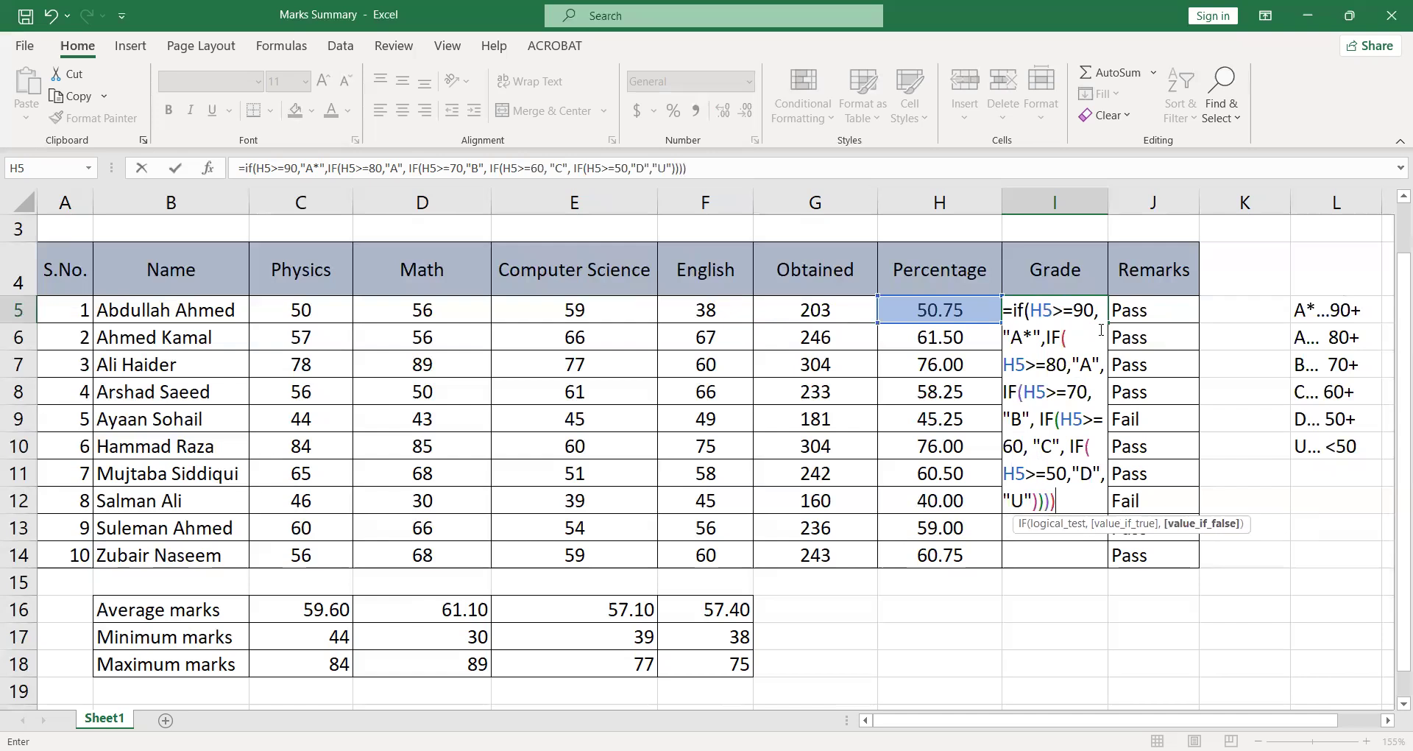
{"action": "key", "text": "Return"}
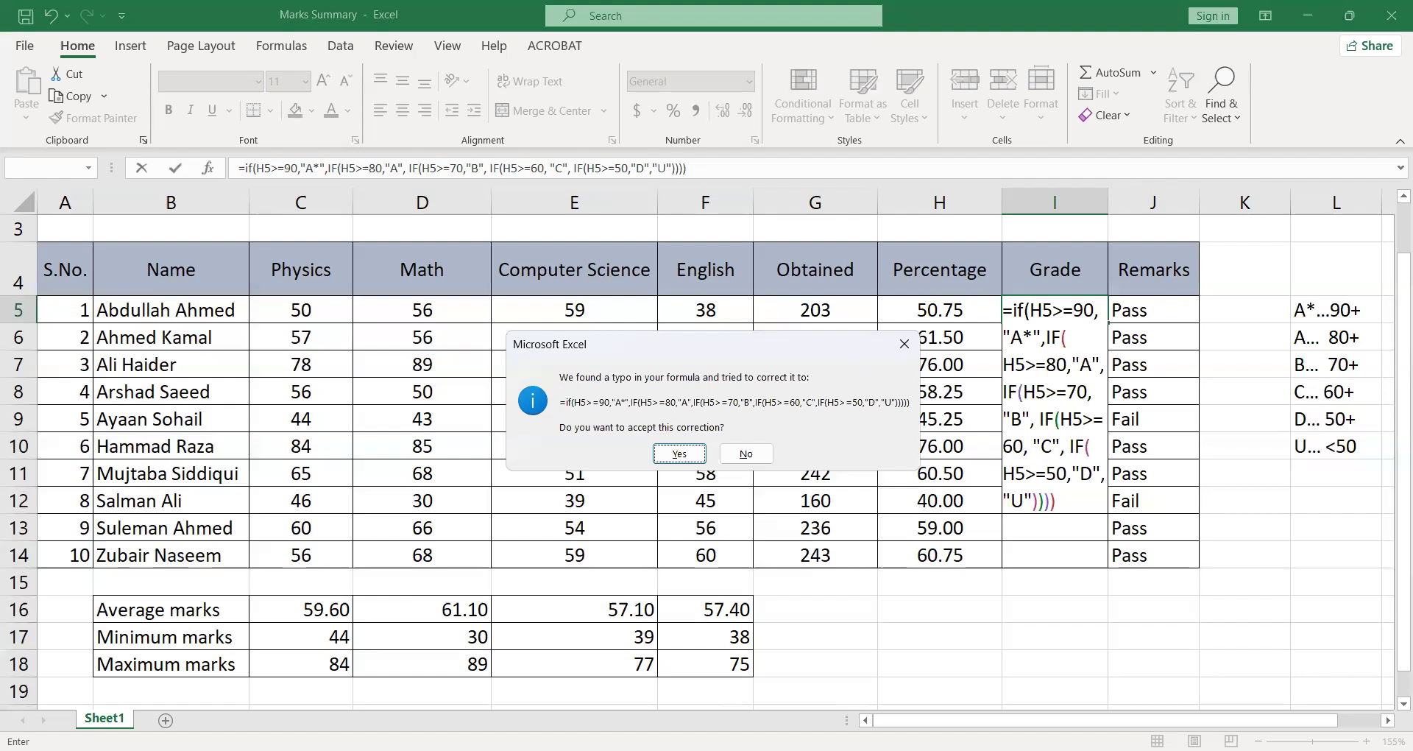
{"action": "left_click", "coordinate": [697, 453]}
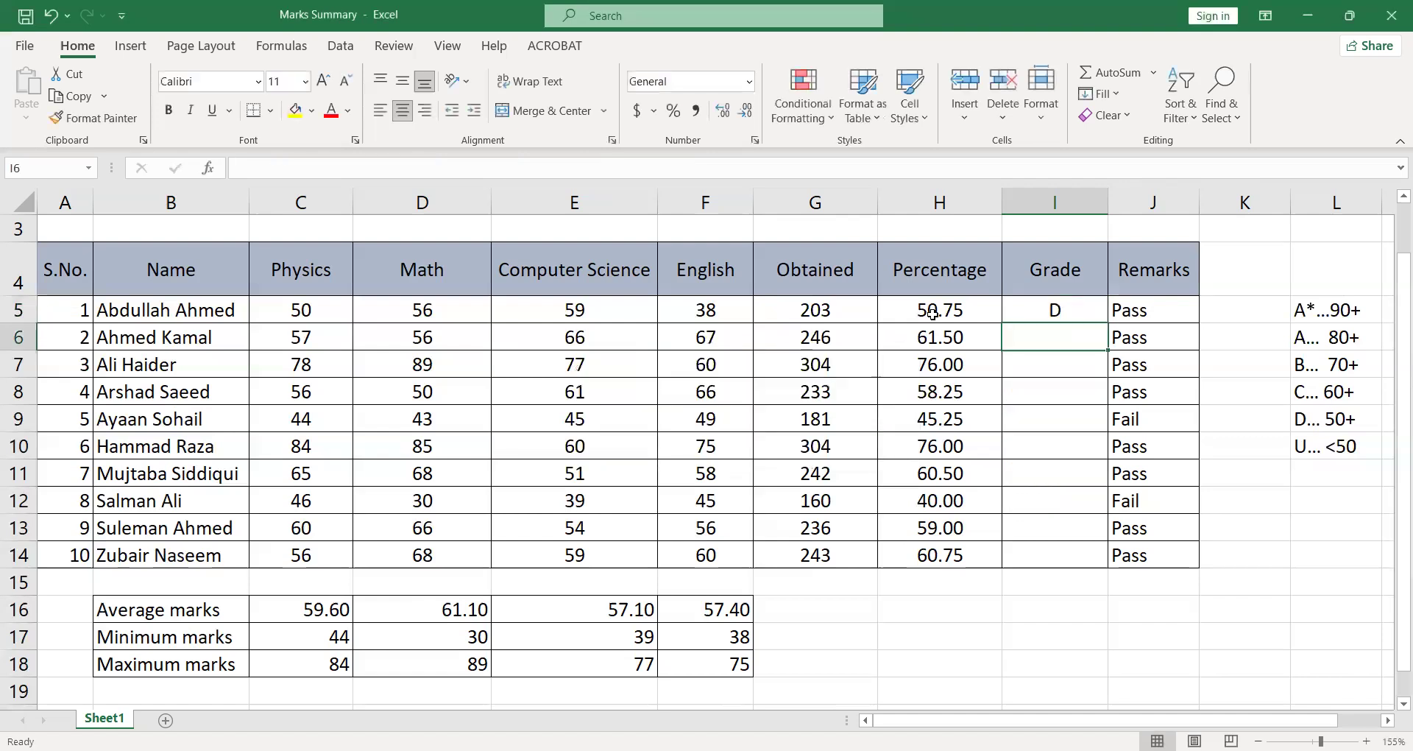
Review the nested IF grade formula in I5 and its closing brackets.
{"action": "left_click", "coordinate": [1023, 314]}
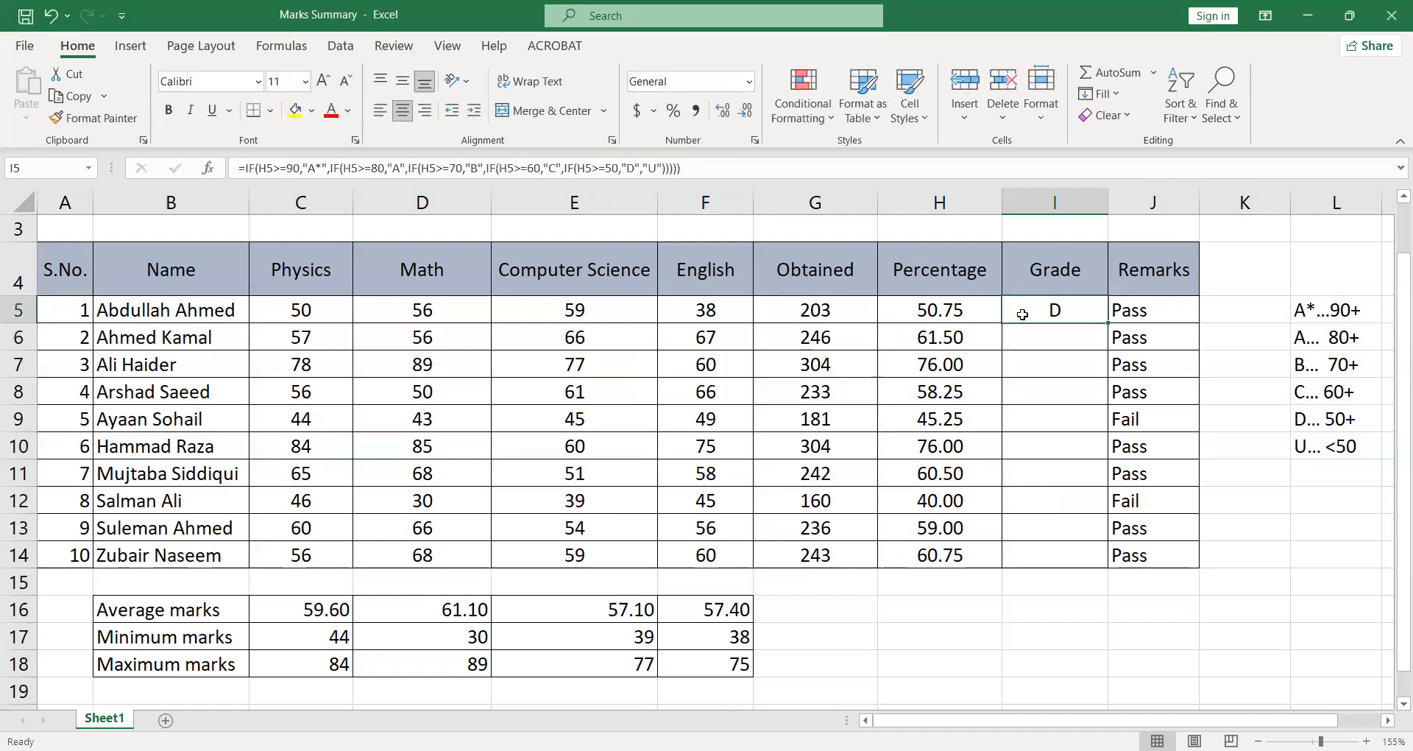
{"action": "double_click", "coordinate": [1023, 314]}
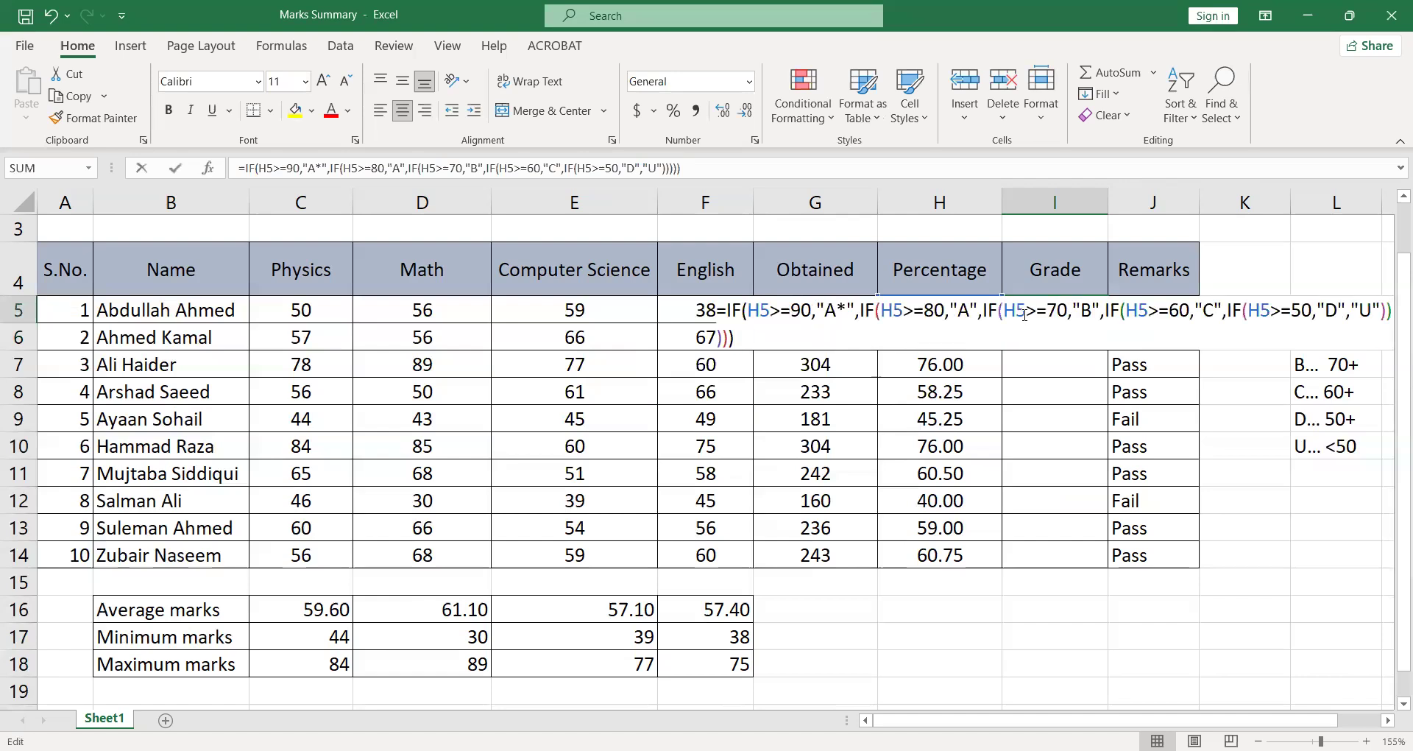
{"action": "left_click", "coordinate": [738, 344]}
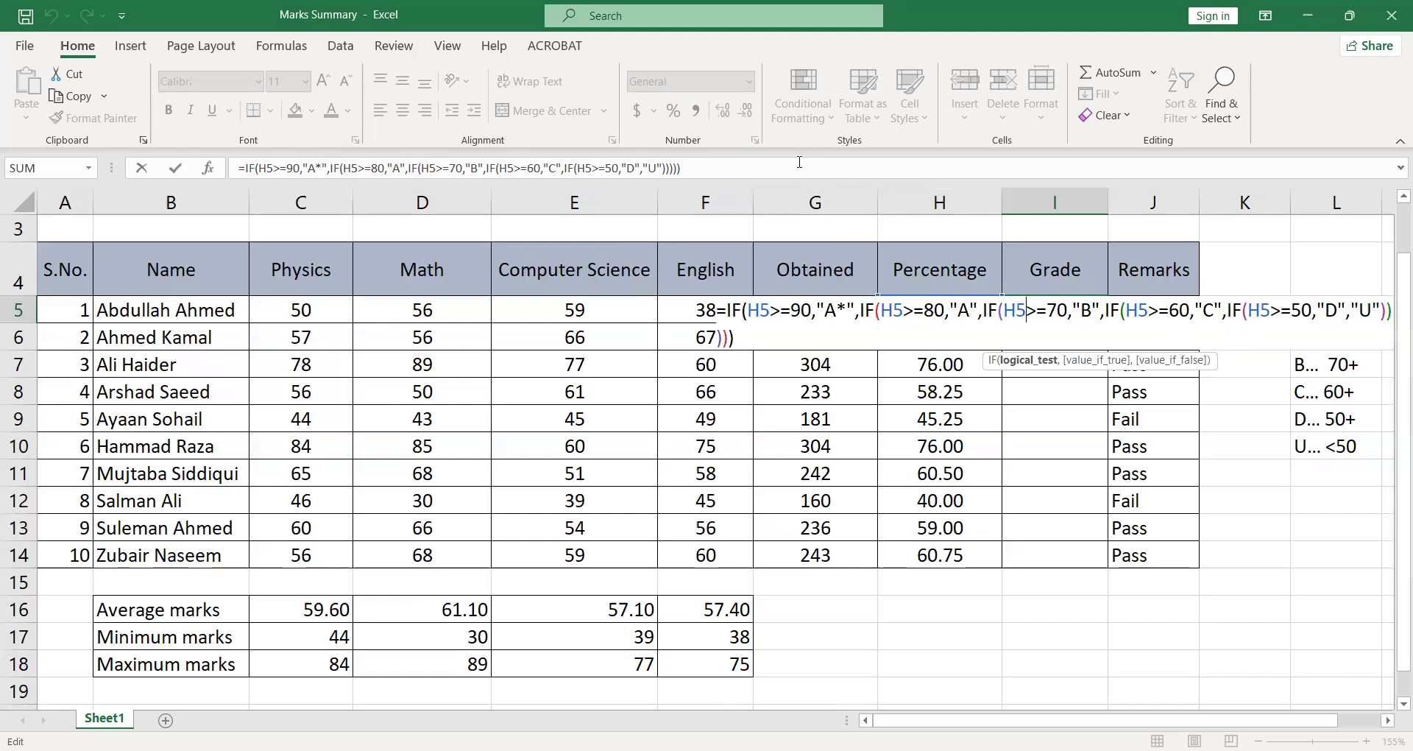
{"action": "left_click", "coordinate": [711, 168]}
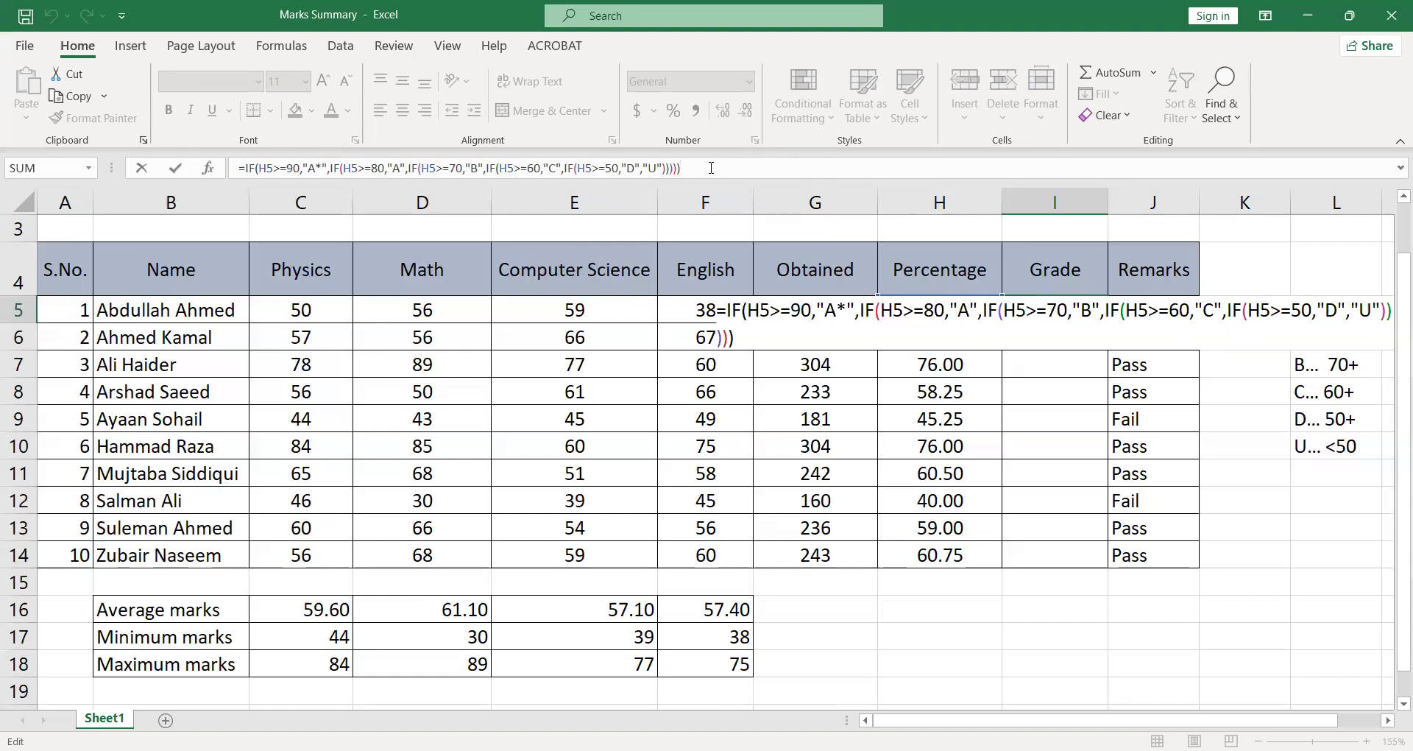
{"action": "key", "text": "Return"}
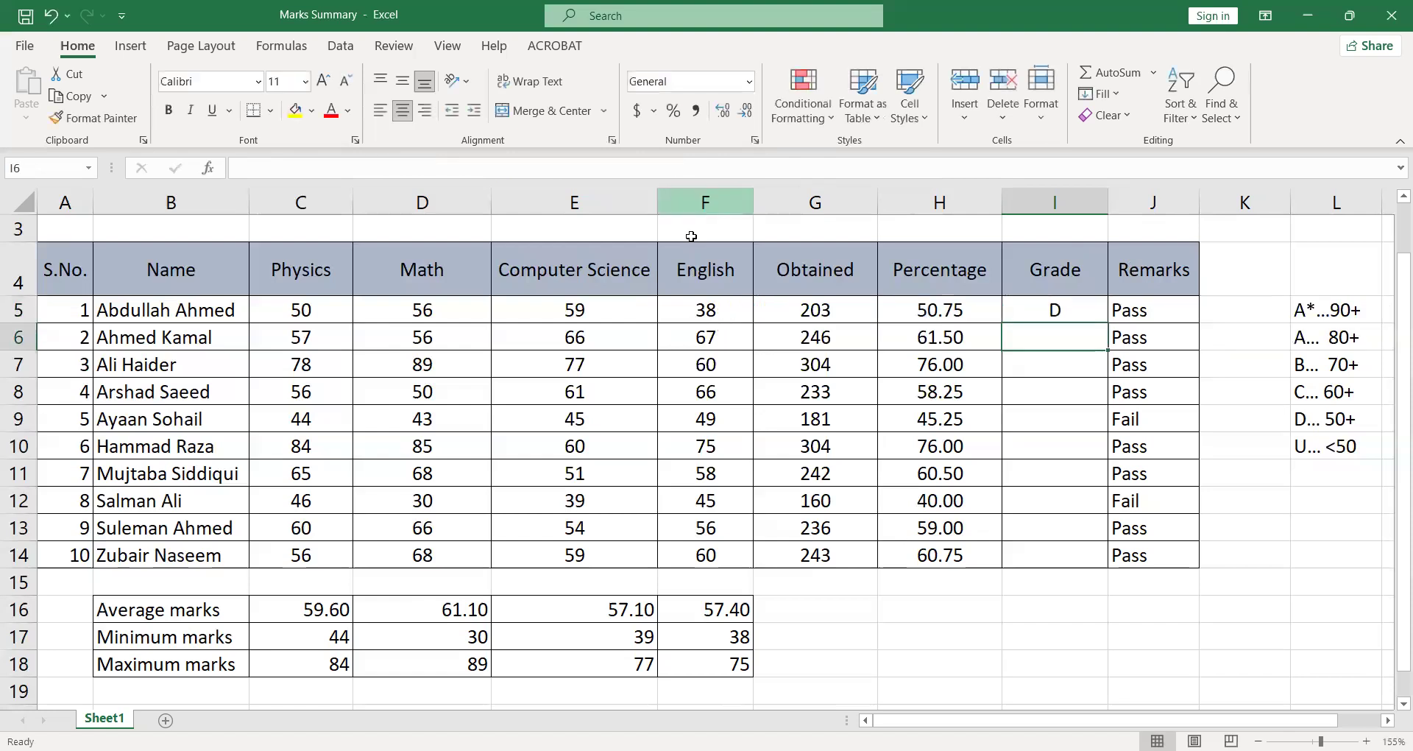
Fill the grade formula from I5 down to I14 for all students and check the copied formula in I12.
{"action": "left_click", "coordinate": [1055, 312]}
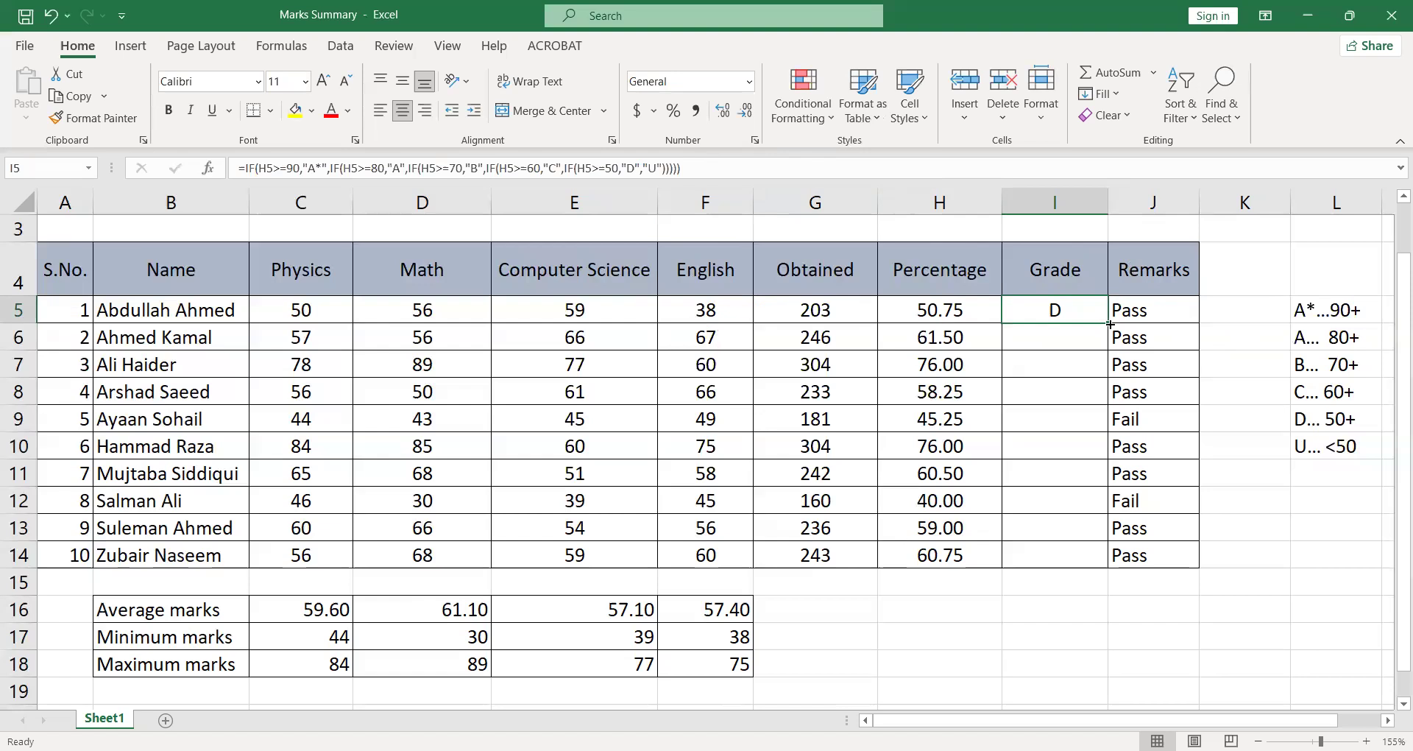
{"action": "double_click", "coordinate": [1110, 323]}
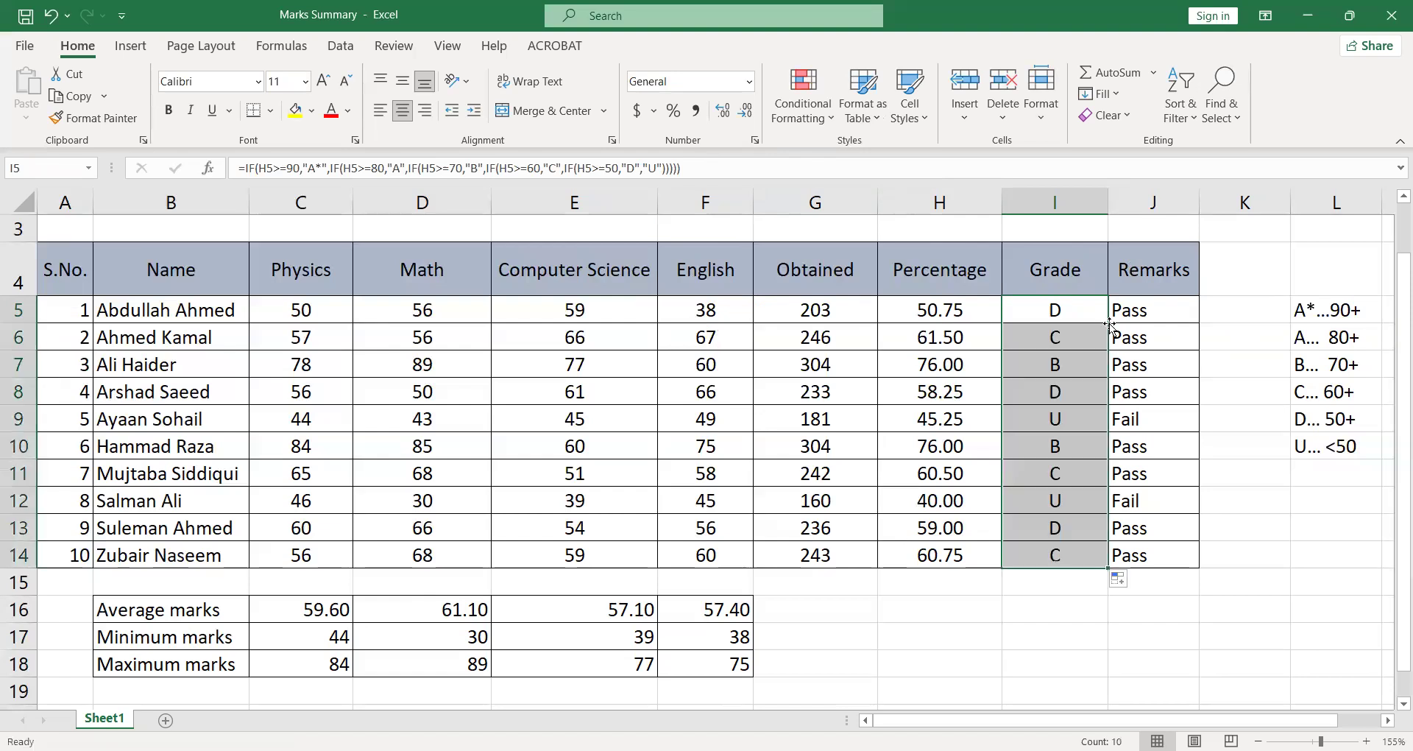
{"action": "left_click", "coordinate": [1079, 588]}
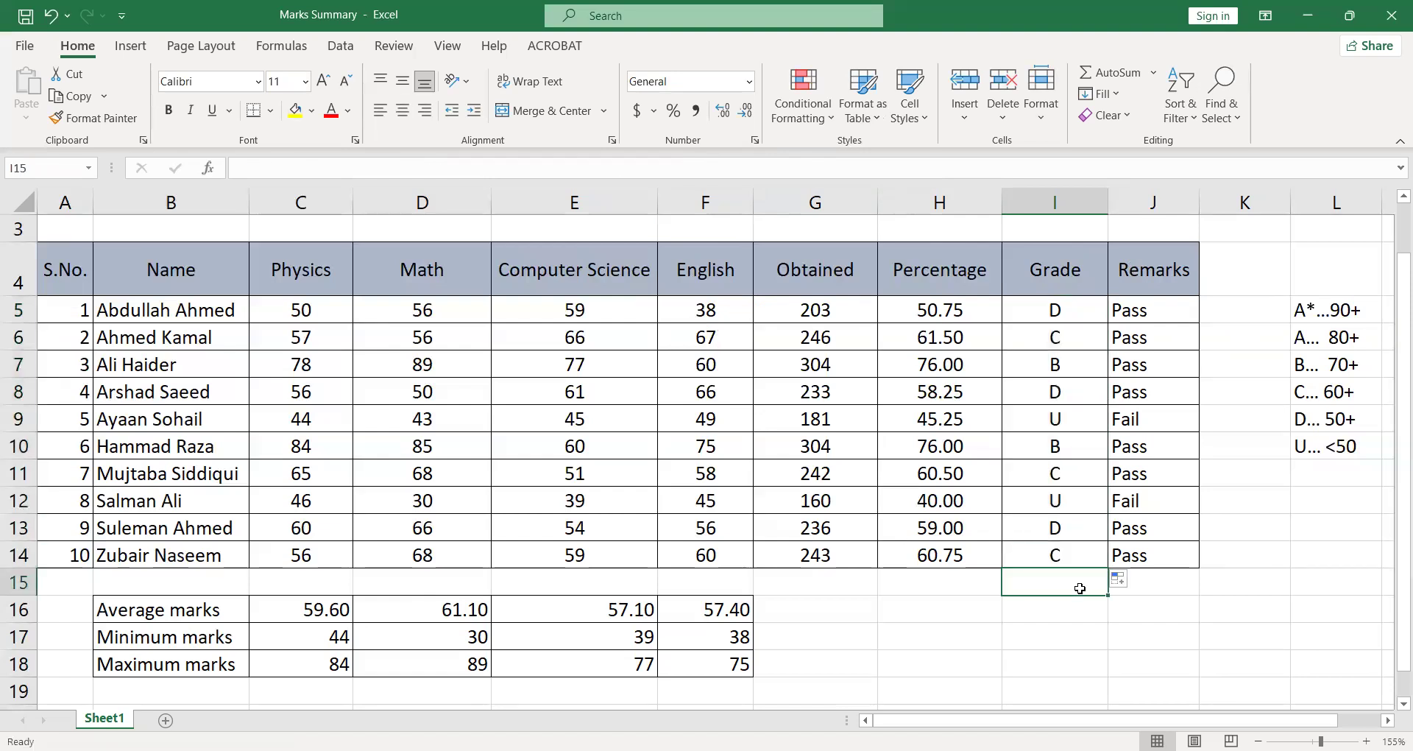
{"action": "left_click", "coordinate": [1070, 502]}
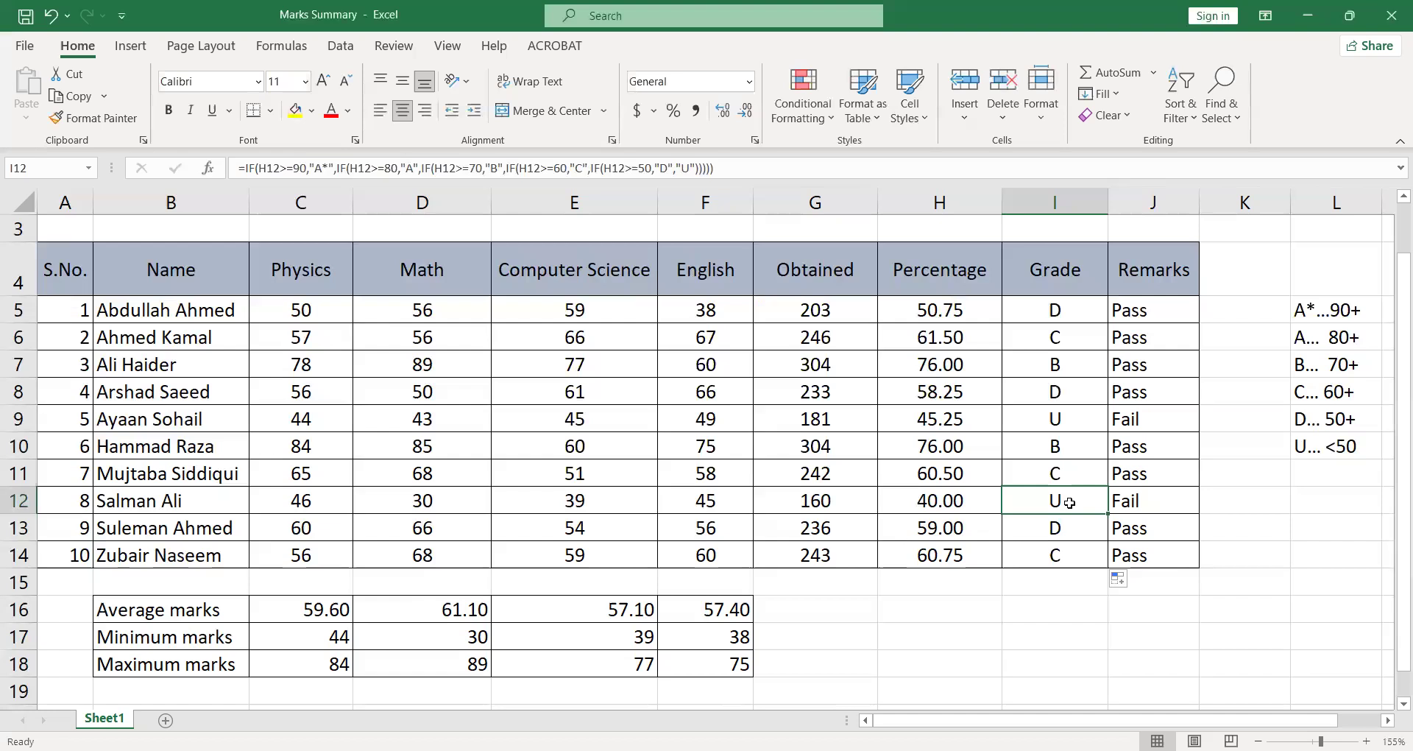